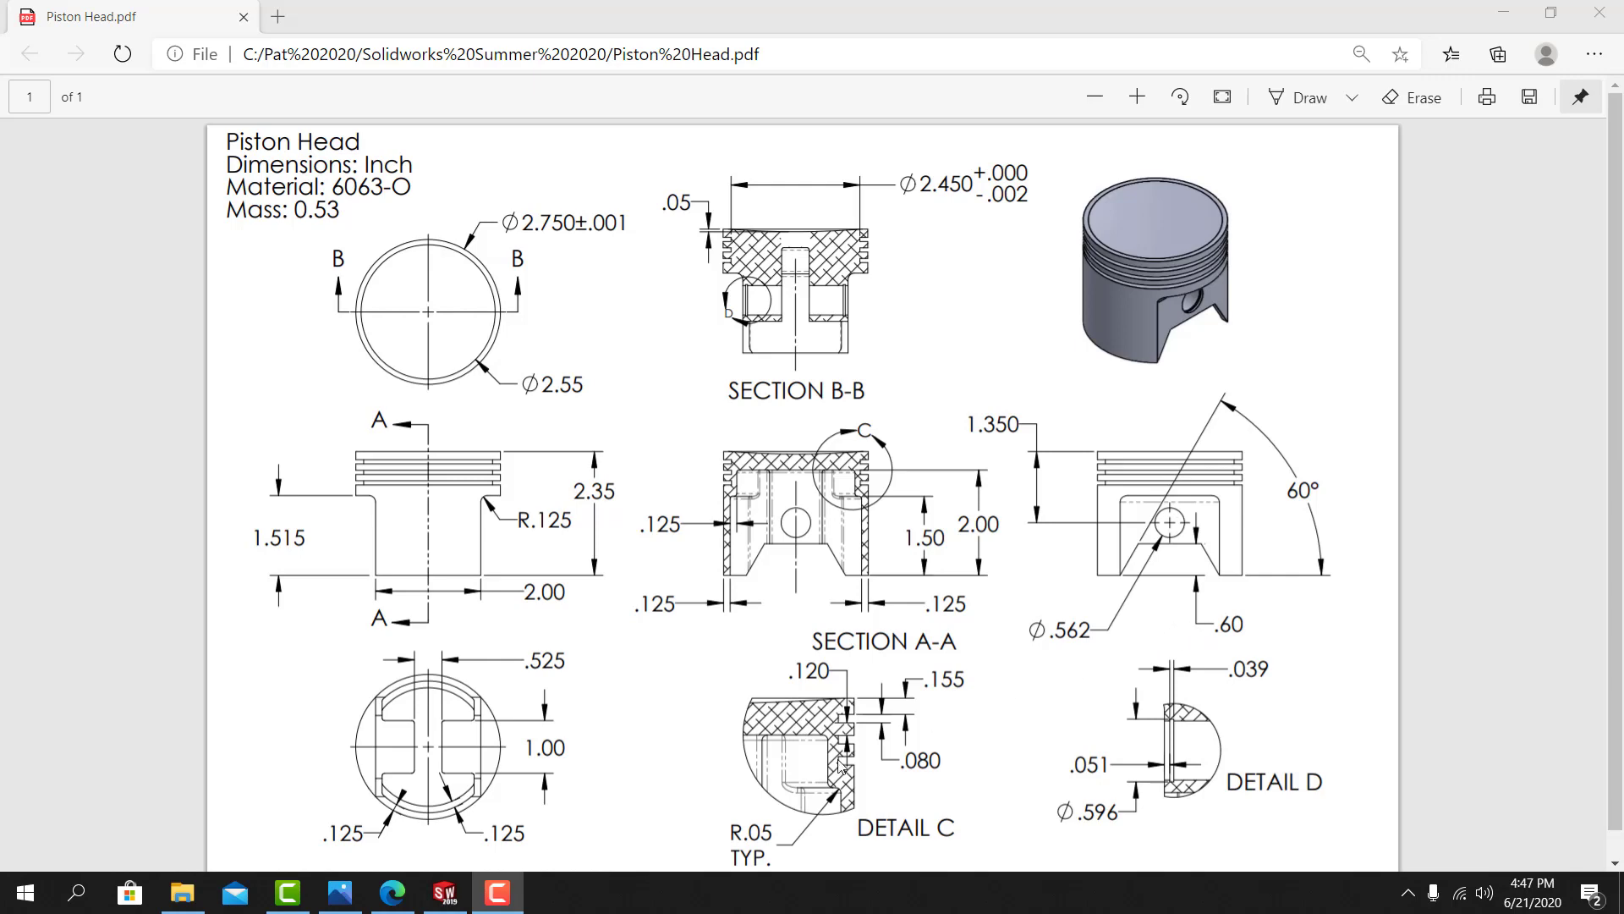
- Switch from the PDF drawing to SOLIDWORKS and create a new document from the Part template
left_click(447, 900)
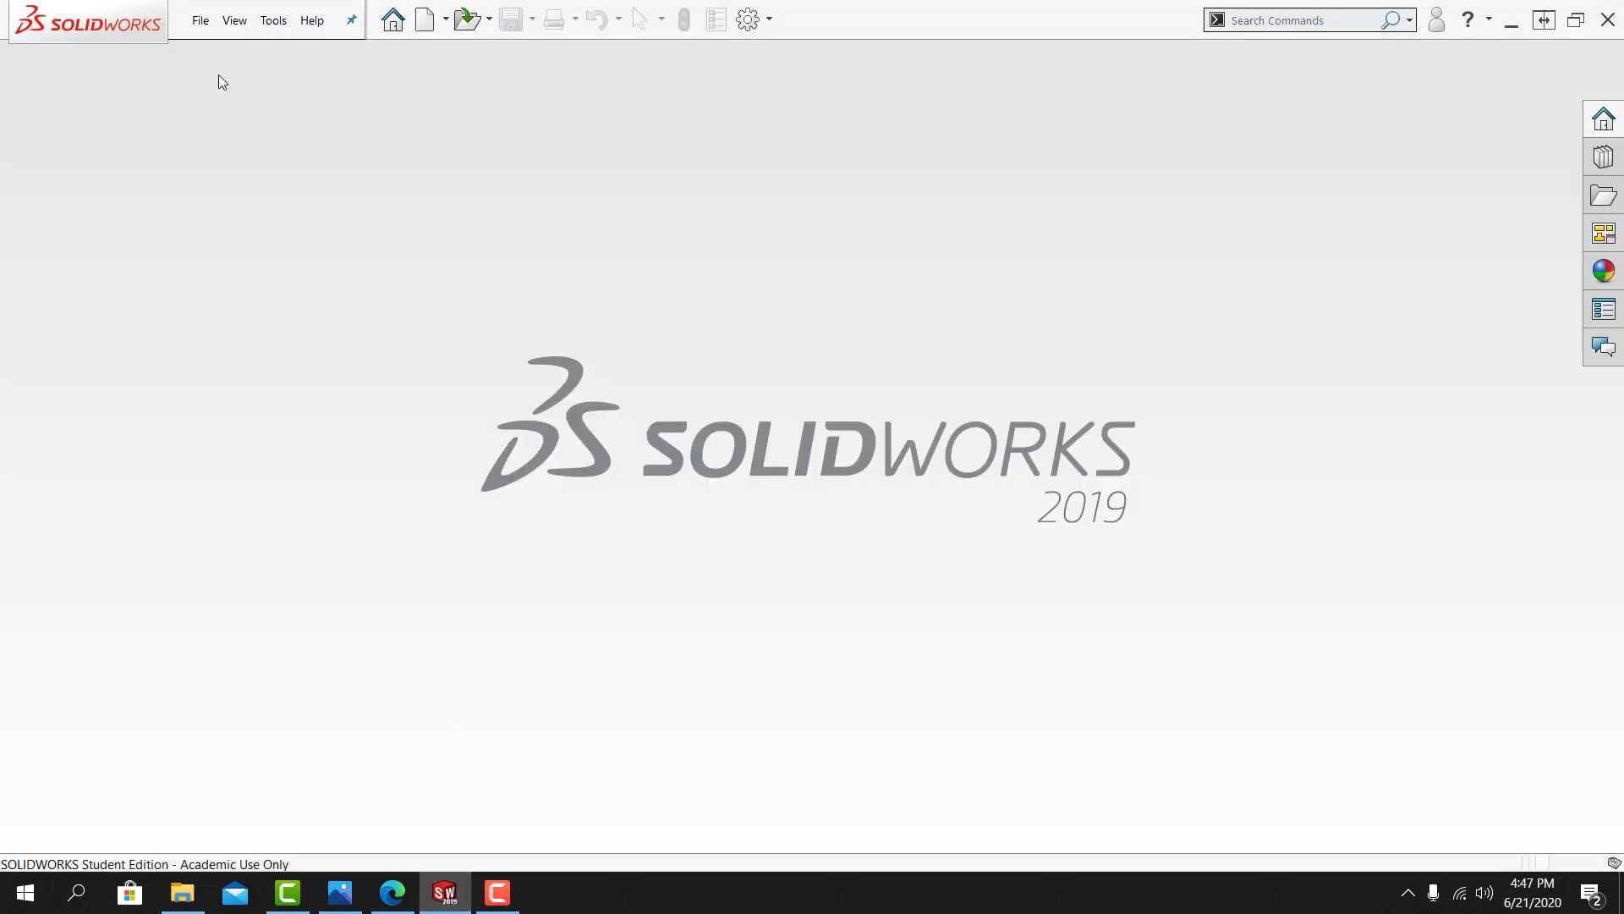
left_click(206, 25)
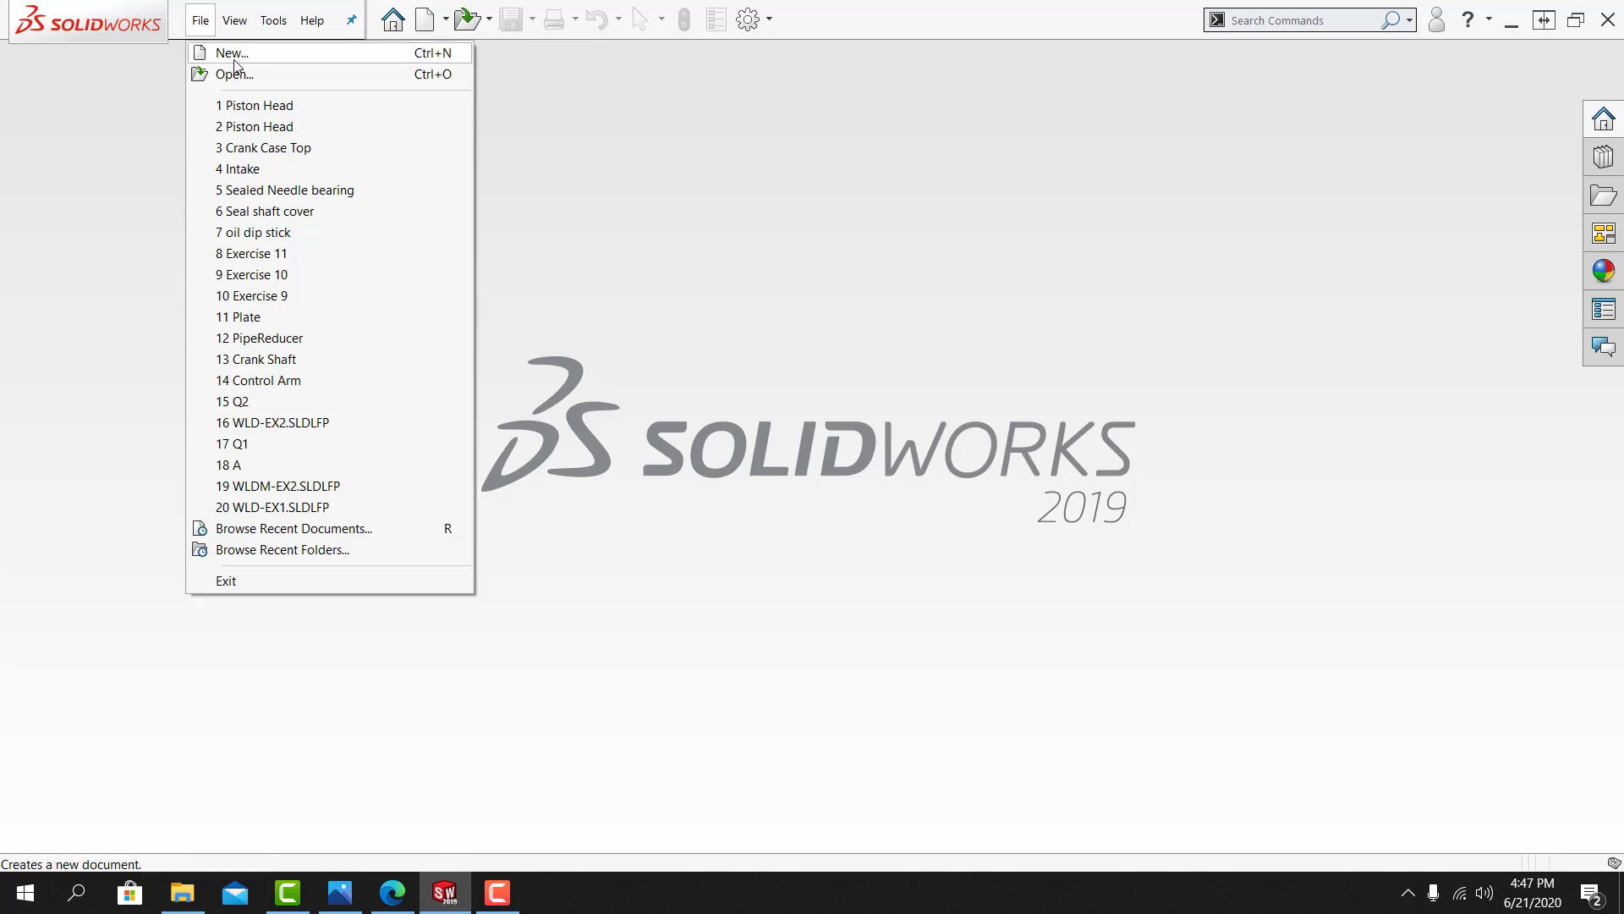
left_click(235, 59)
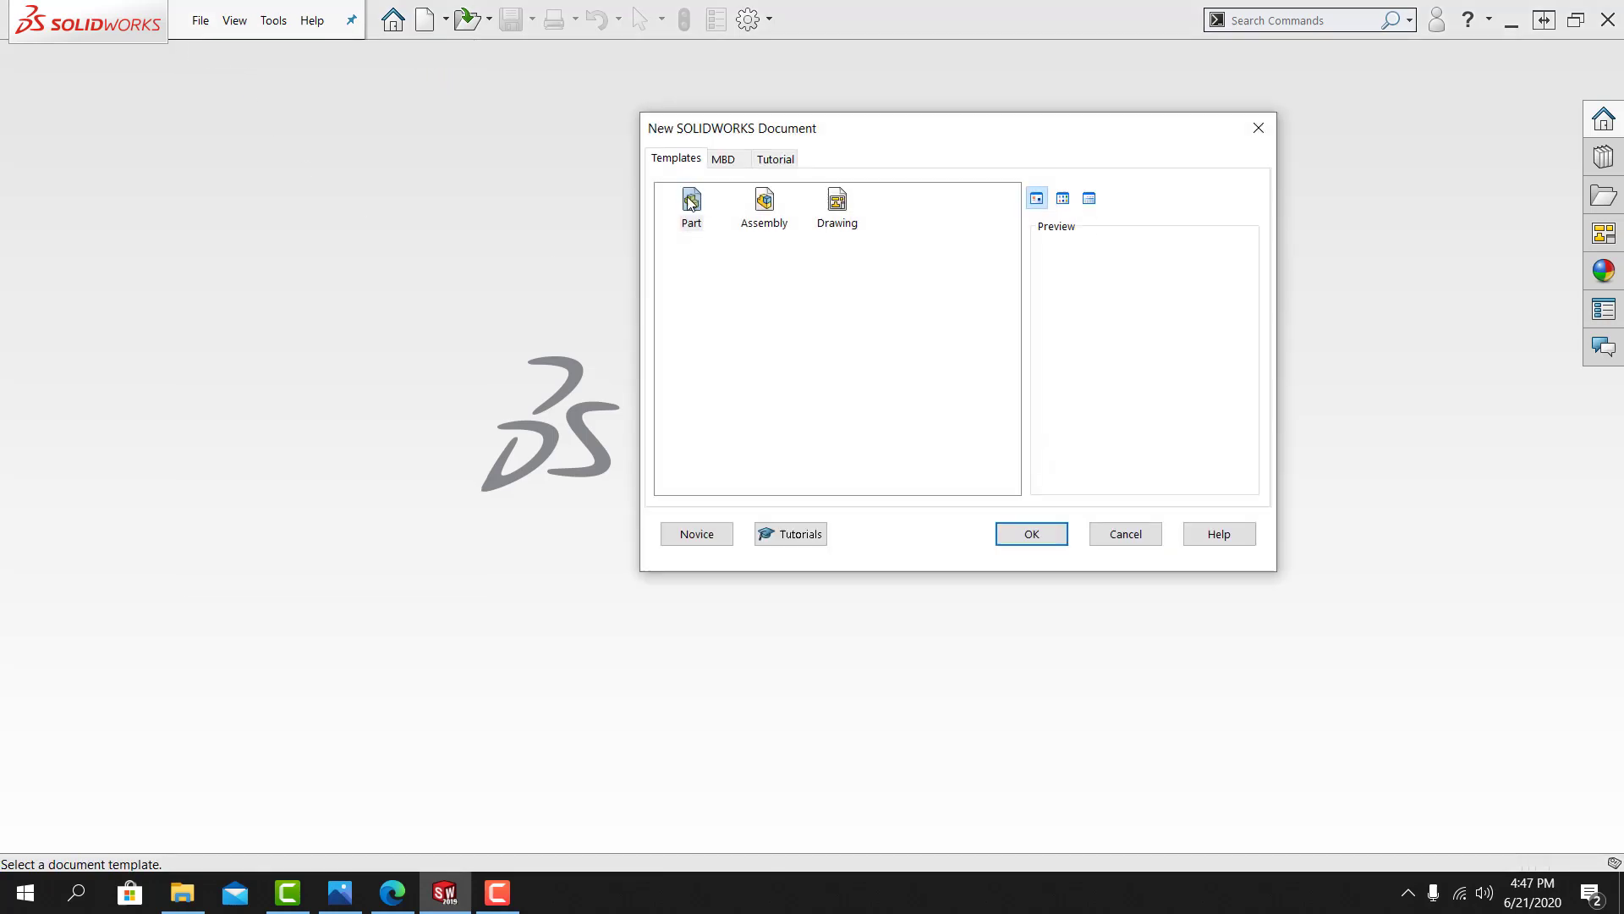
left_click(1032, 534)
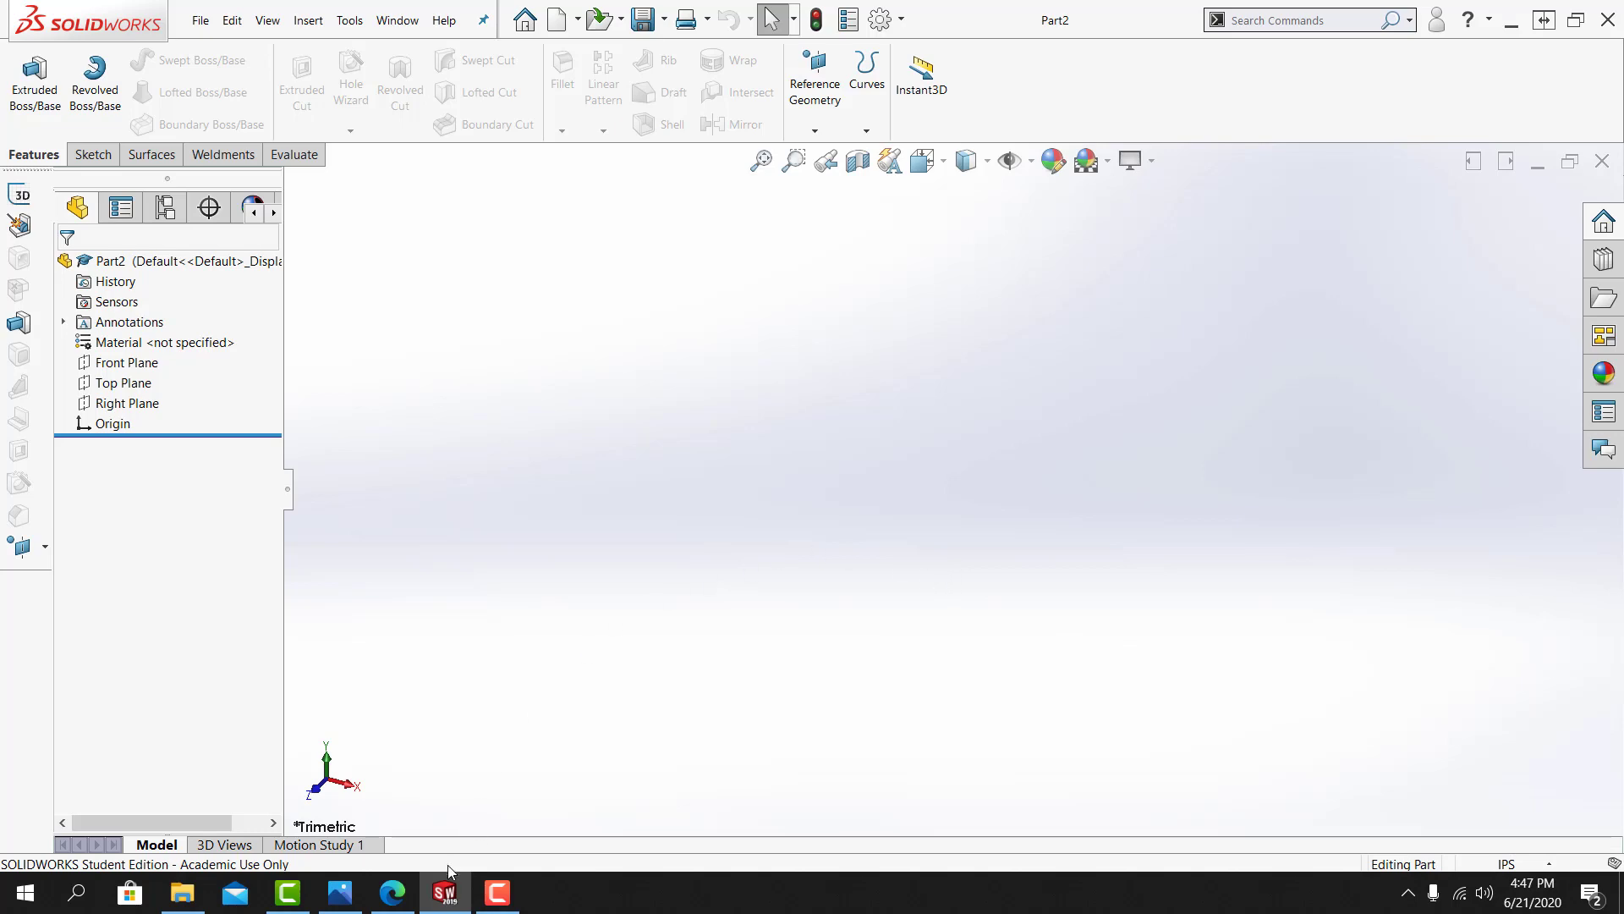
- Sketch a circle about 4.57 in in diameter on the Top Plane, centred on the origin
left_click(449, 890)
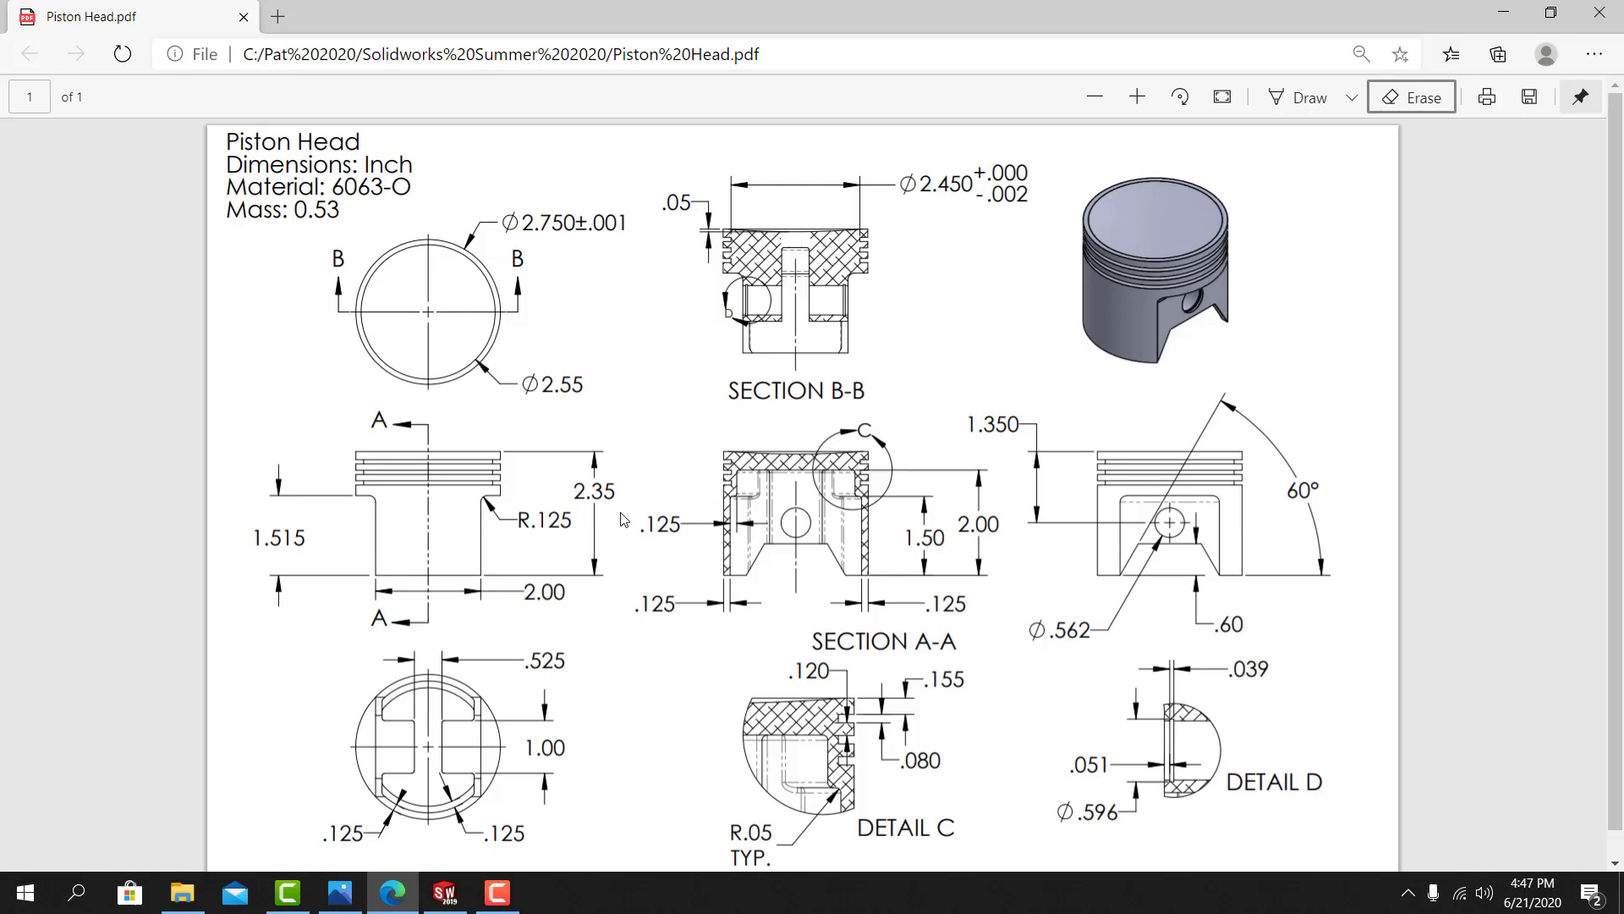
left_click(451, 895)
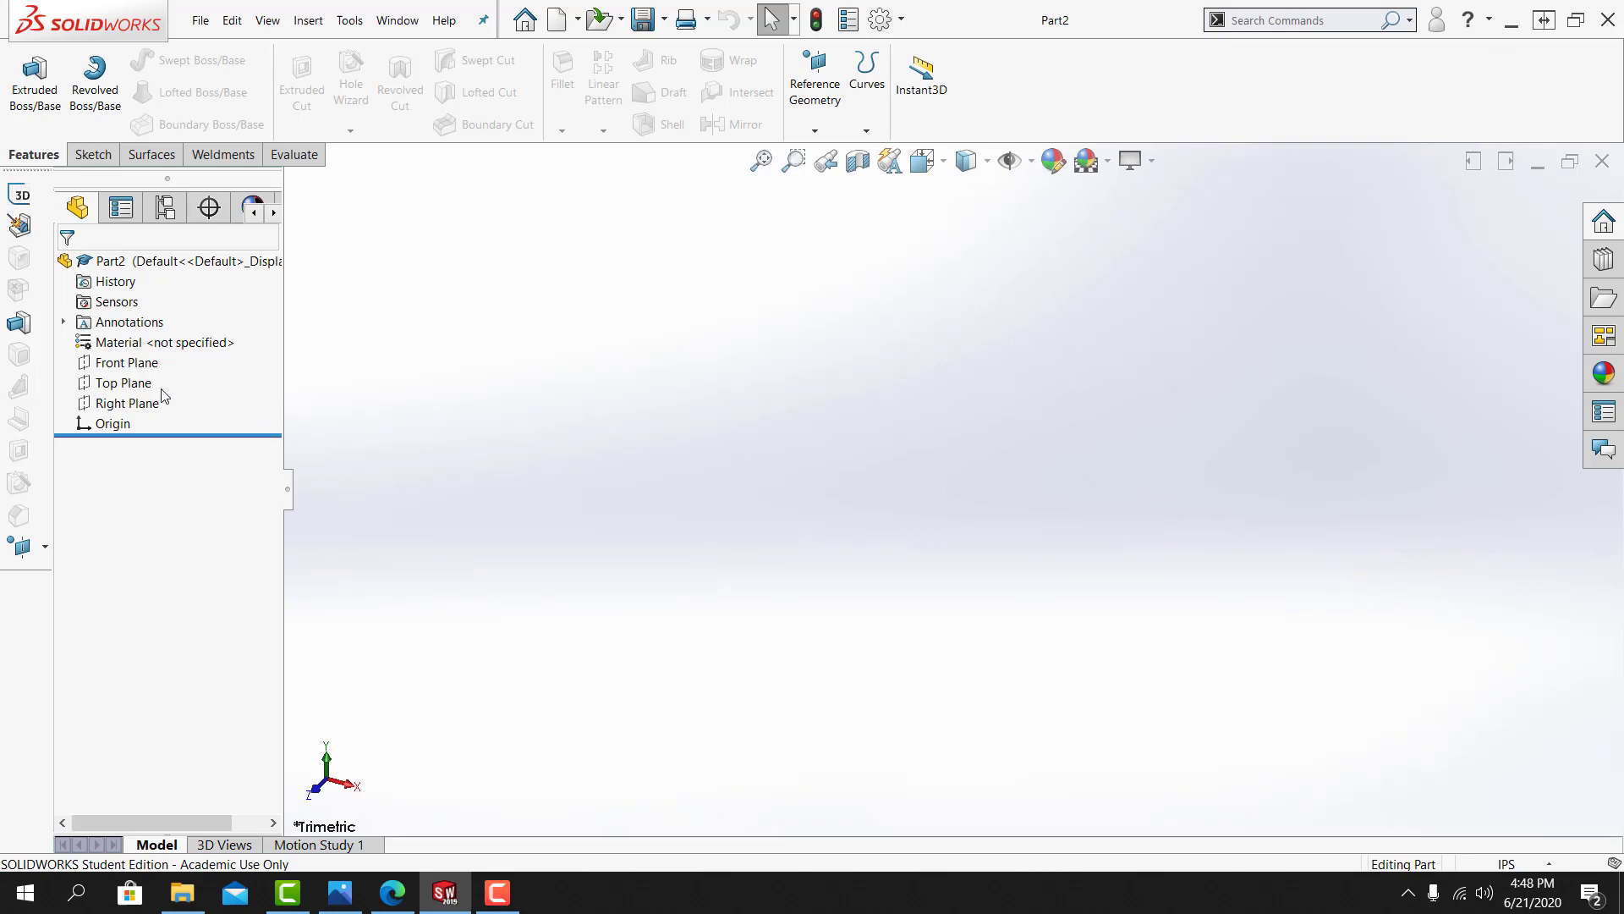
right_click(131, 387)
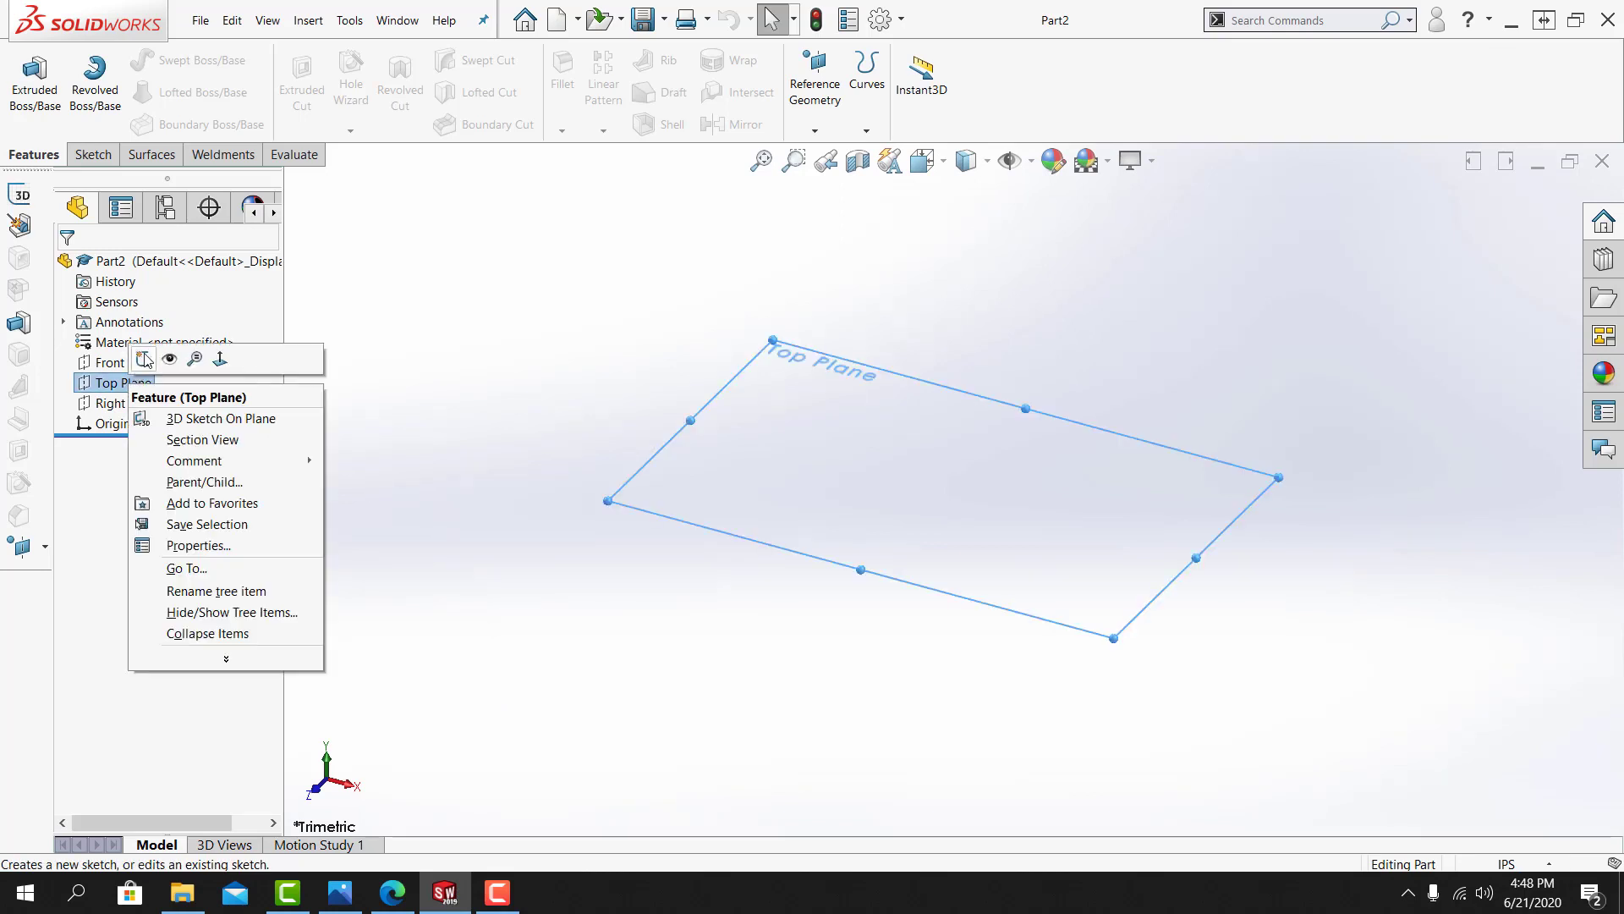
left_click(159, 365)
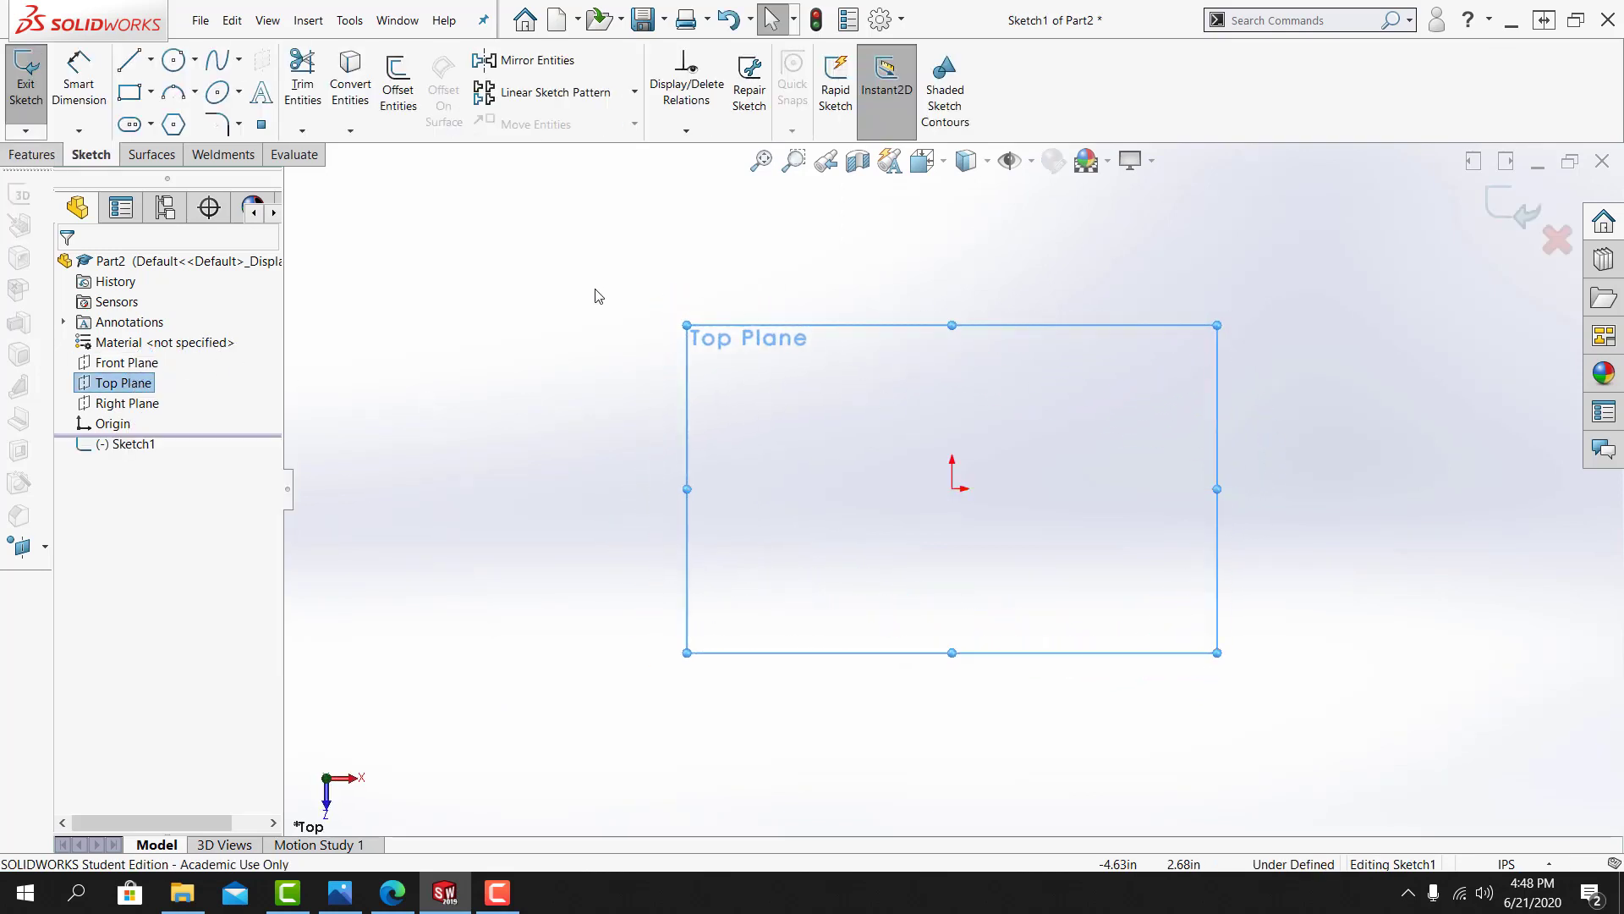
left_click(503, 284)
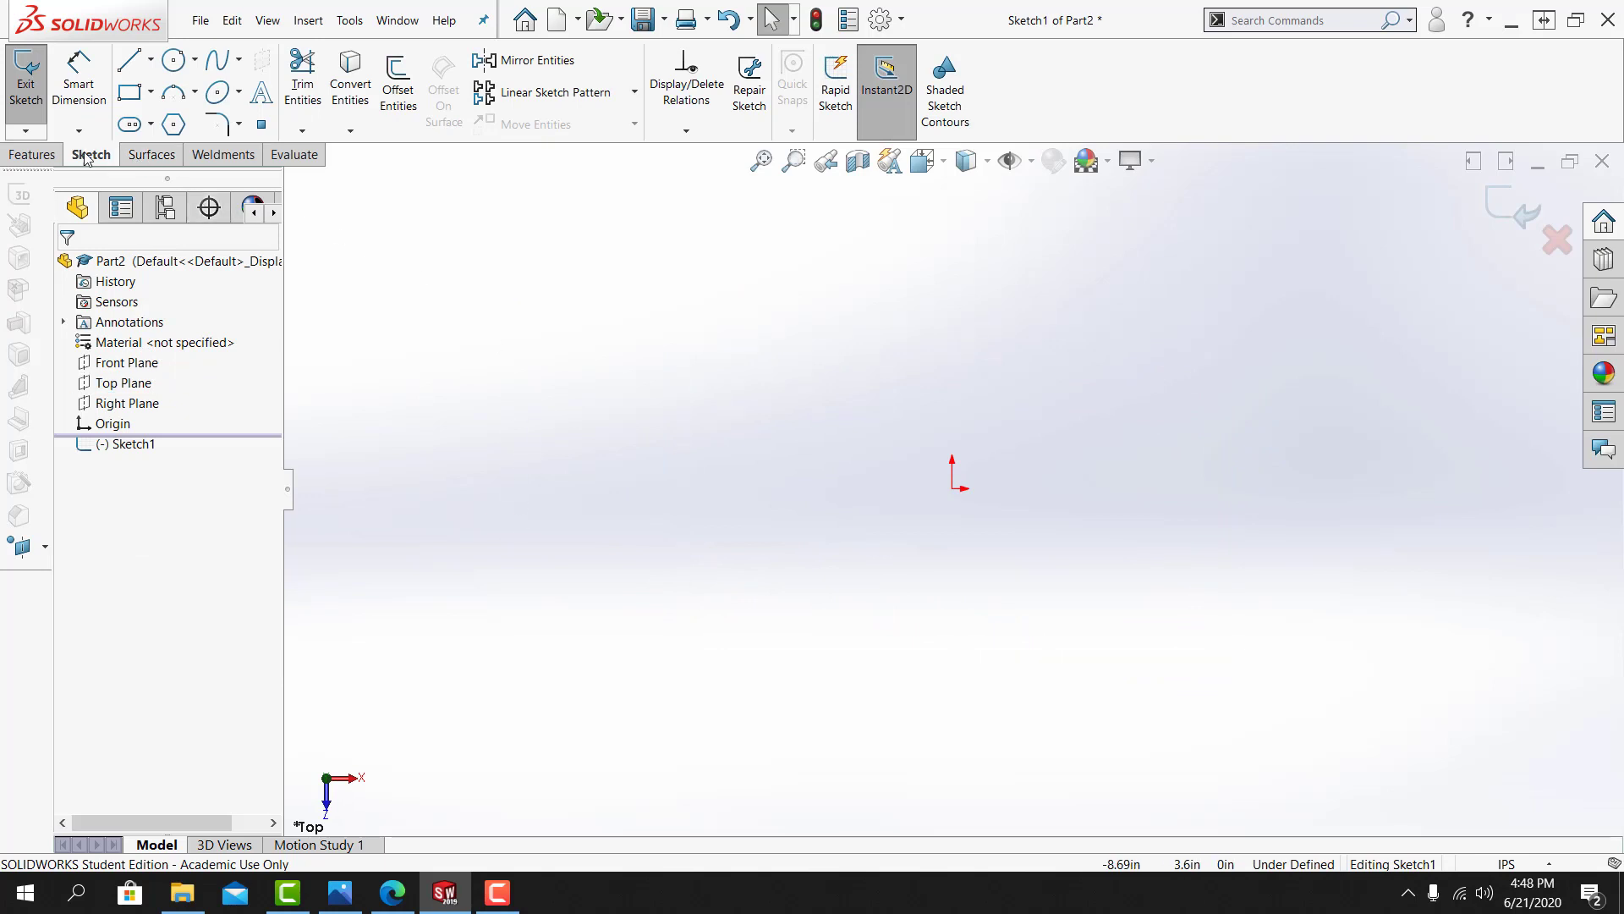
left_click(173, 59)
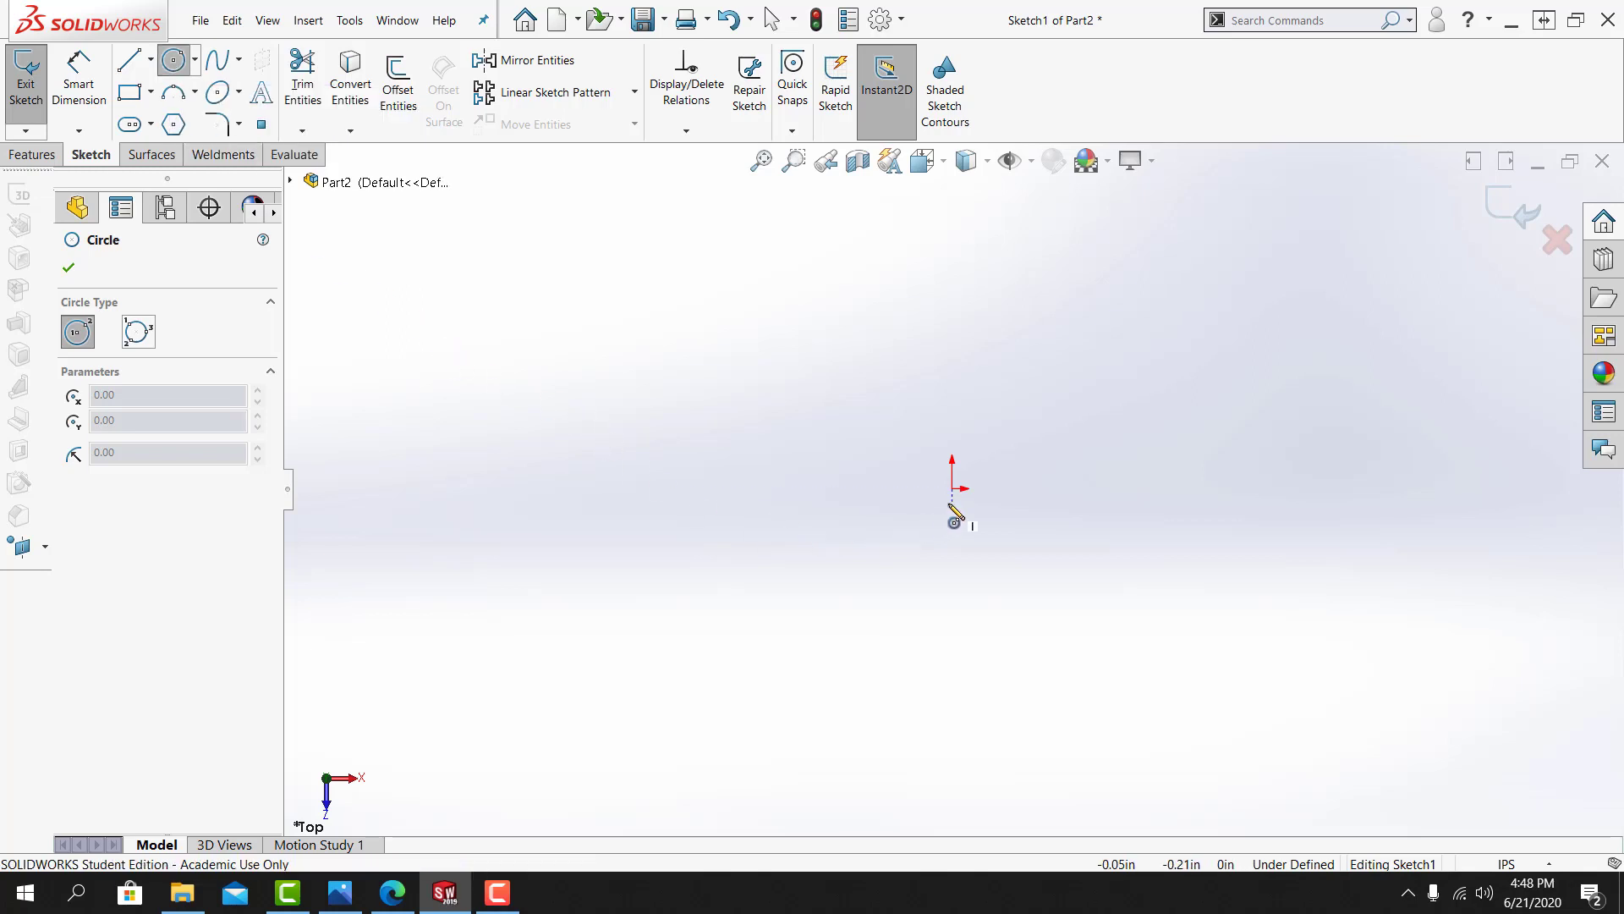
left_click(955, 489)
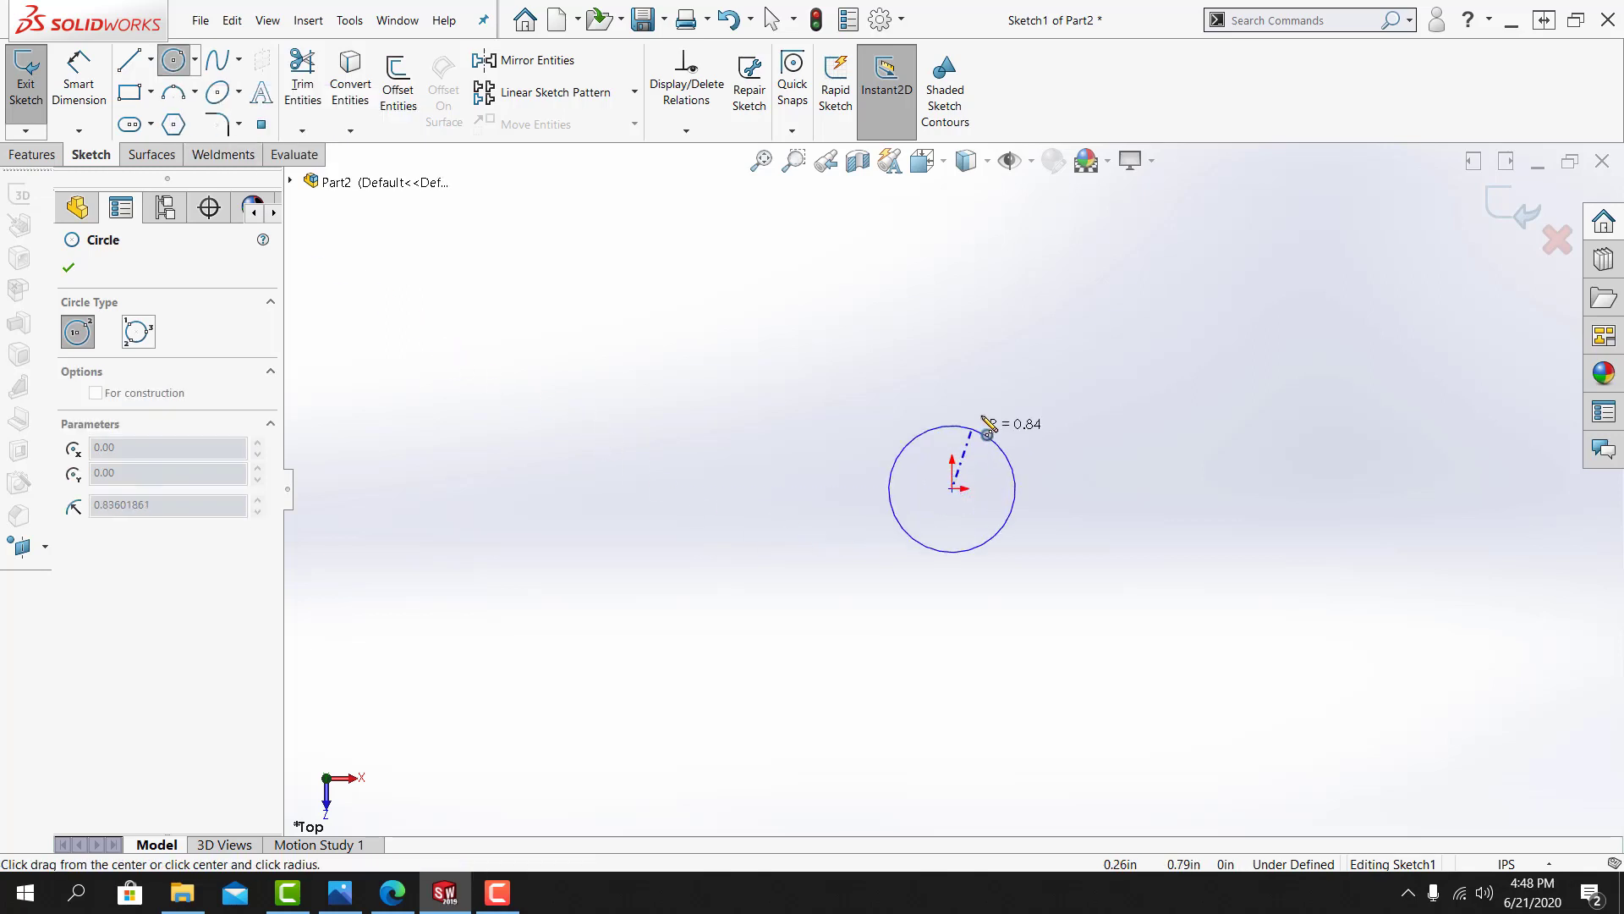
left_click(1048, 347)
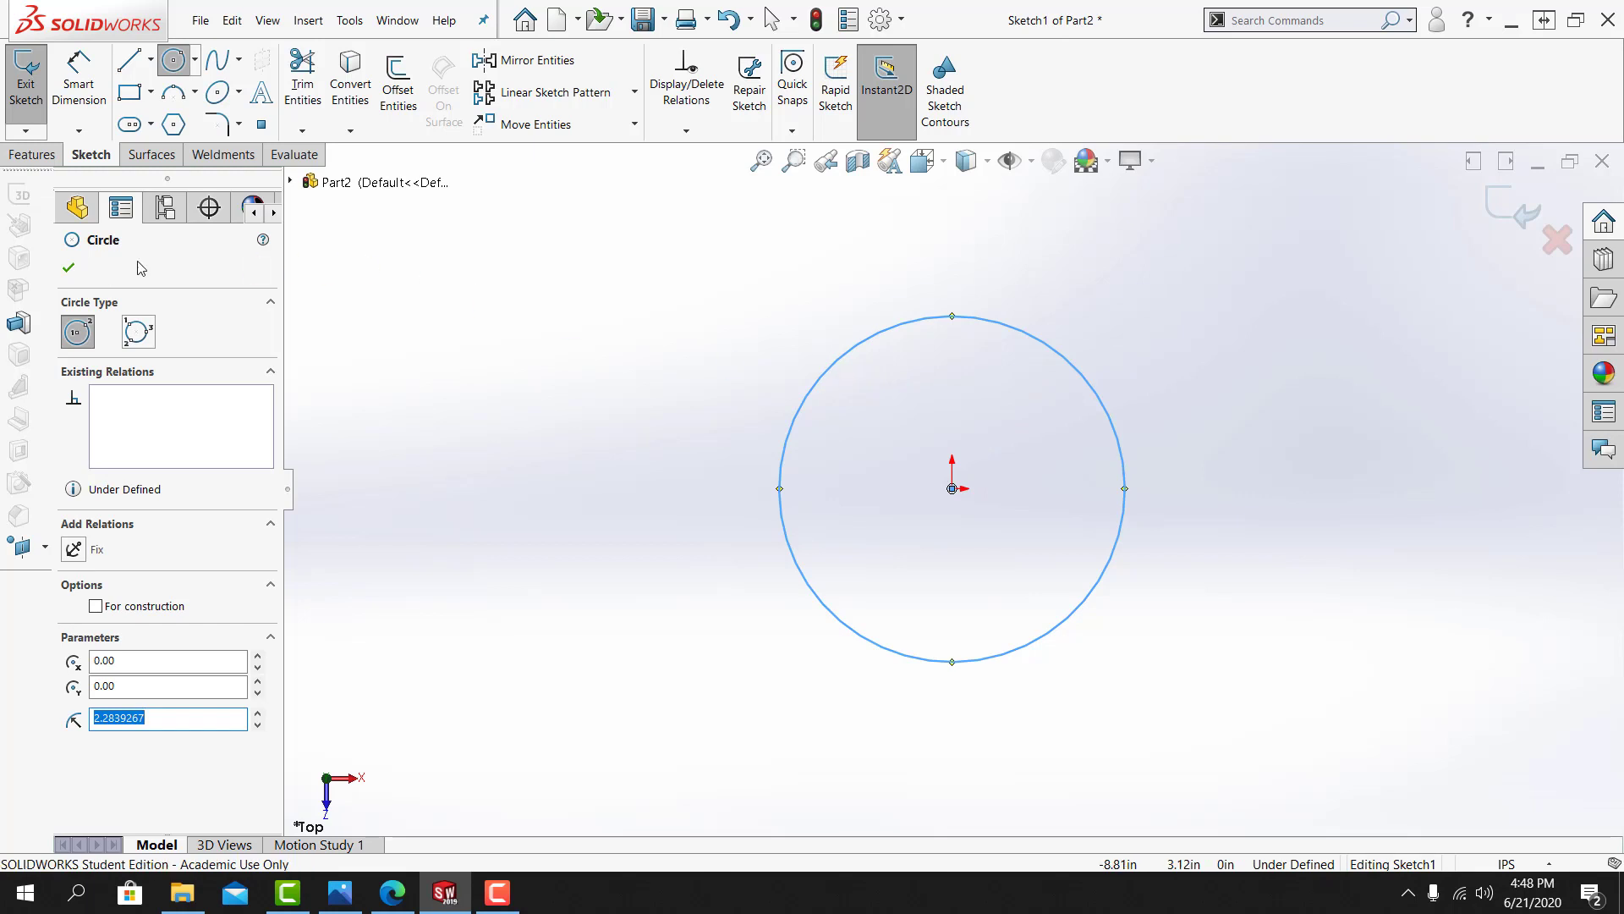
left_click(69, 269)
- Dimension the circle's diameter and set it to 2.75 in
left_click(79, 76)
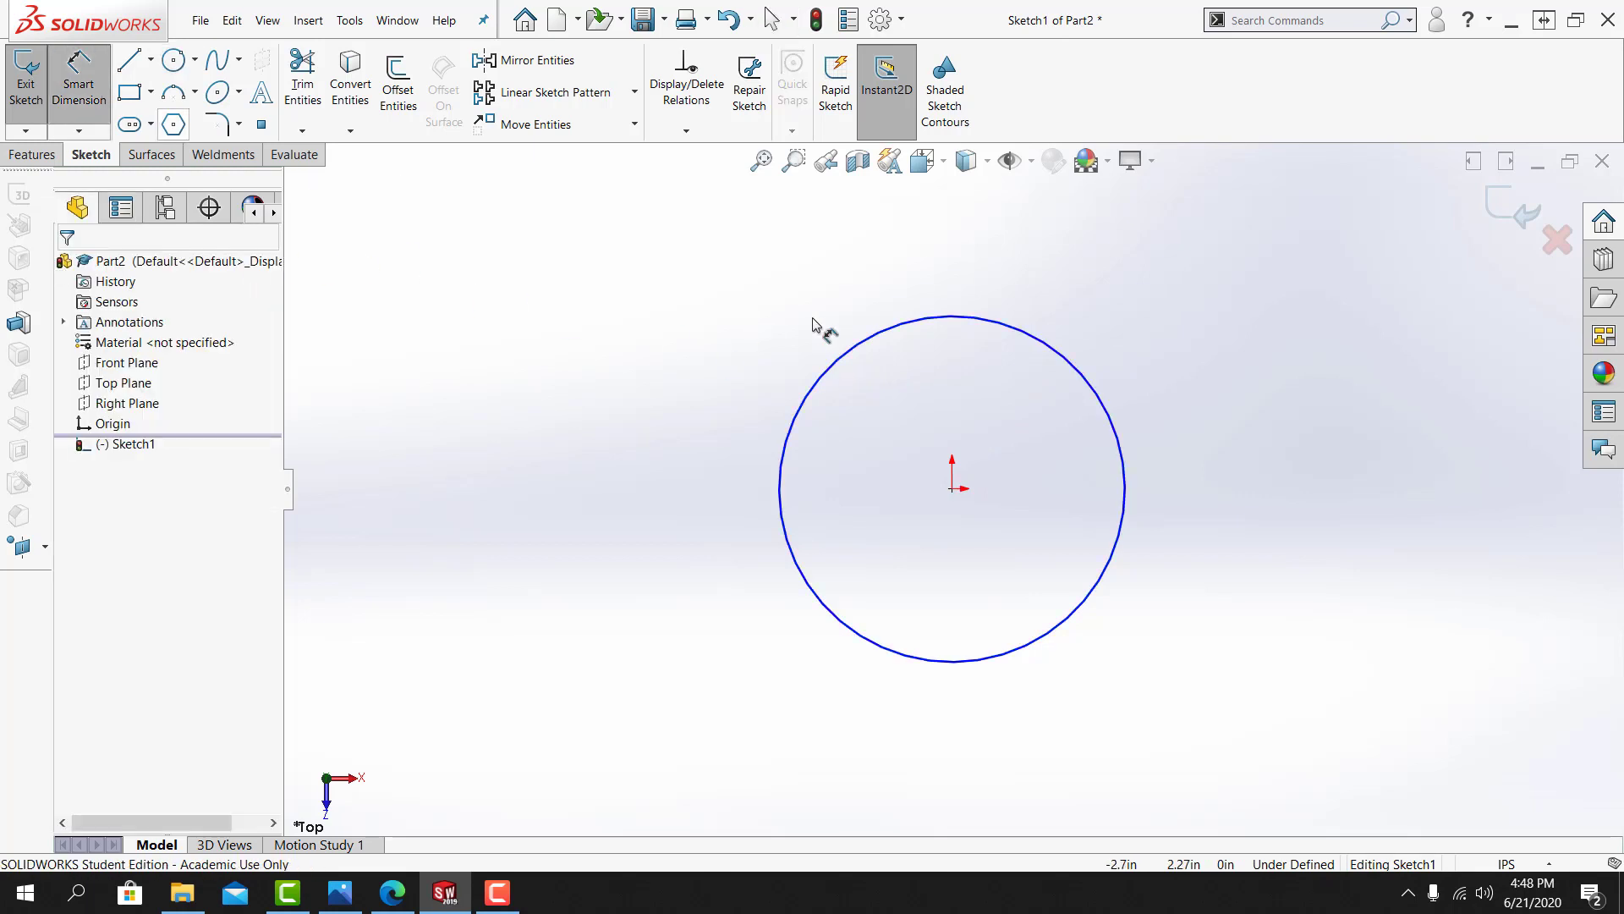
left_click(865, 351)
left_click(729, 281)
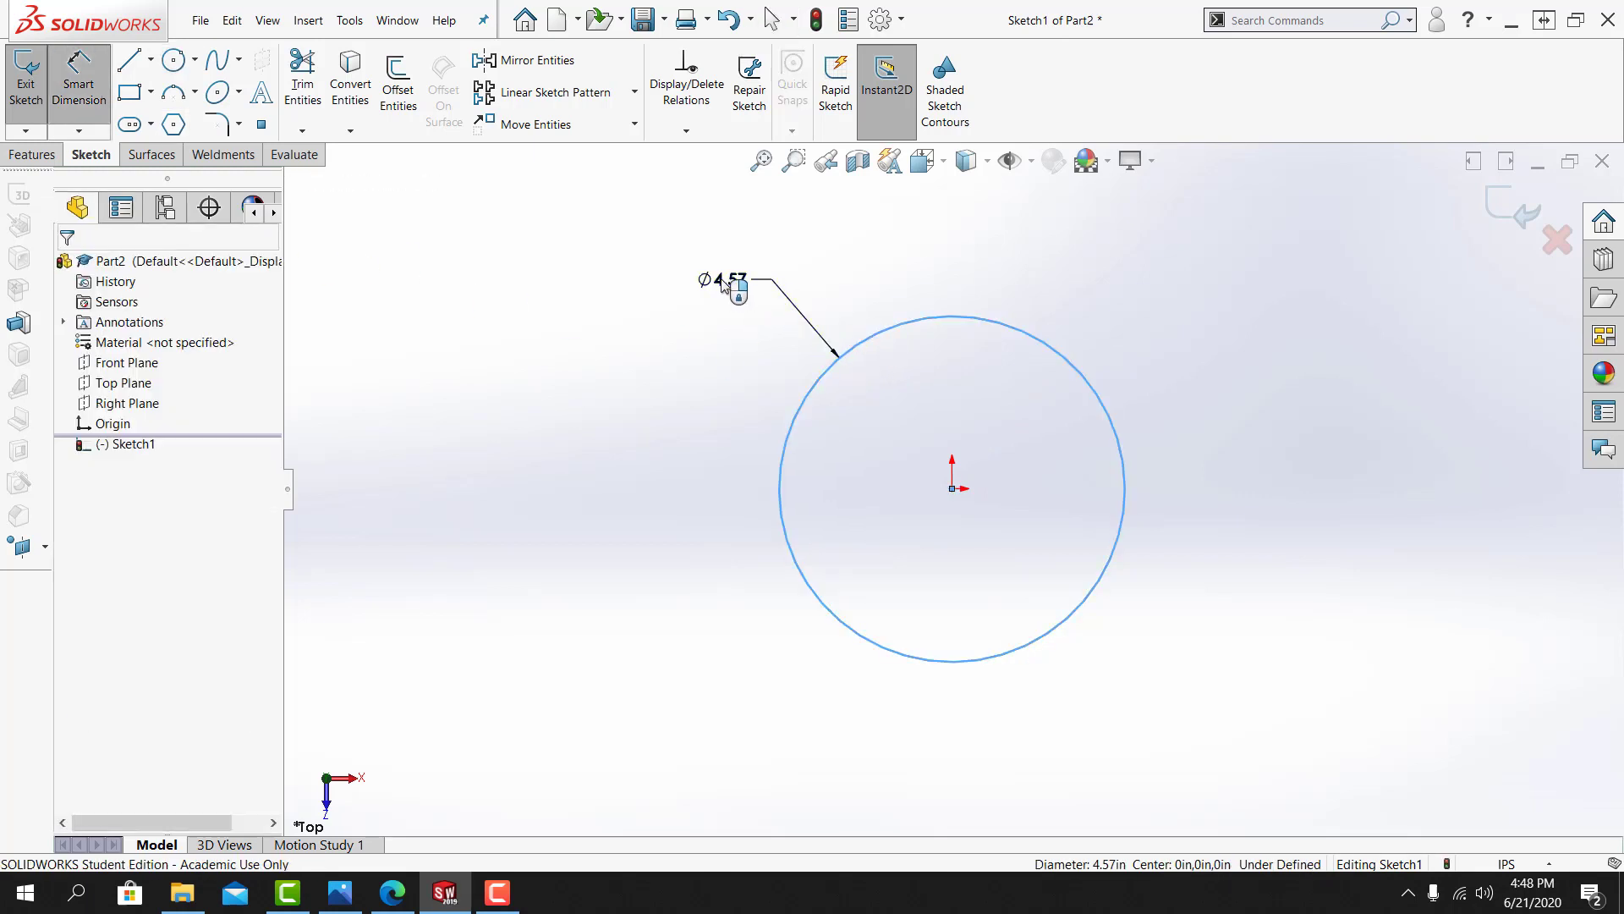
type("2.75")
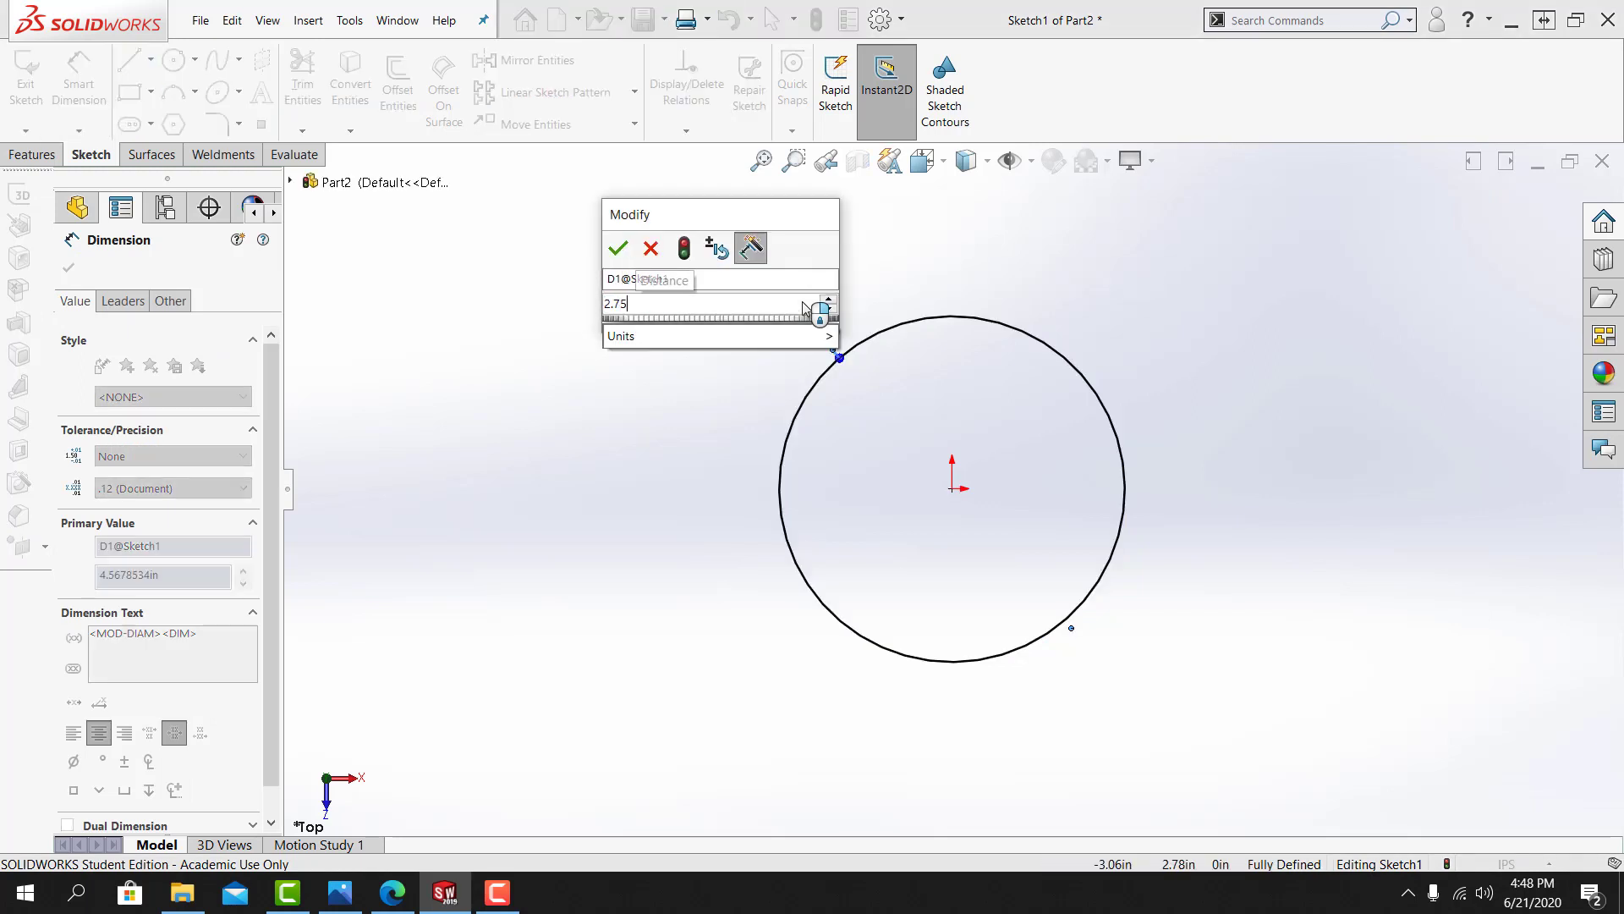
key("Return")
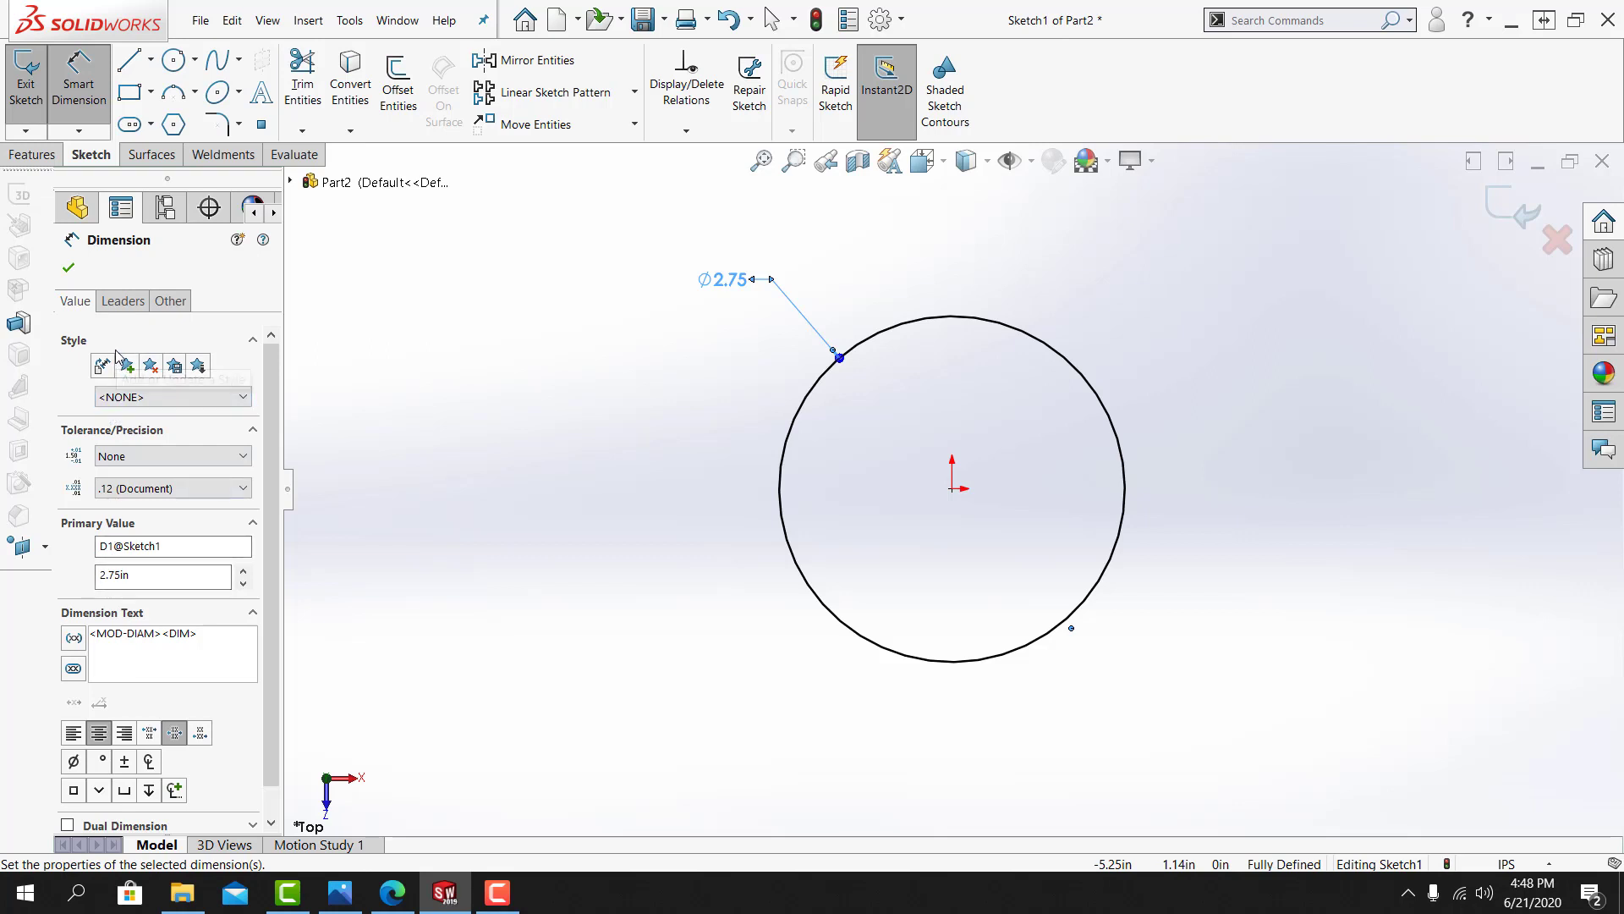
- Give the diameter dimension three-decimal precision and a symmetric tolerance of 0.001 in
left_click(229, 498)
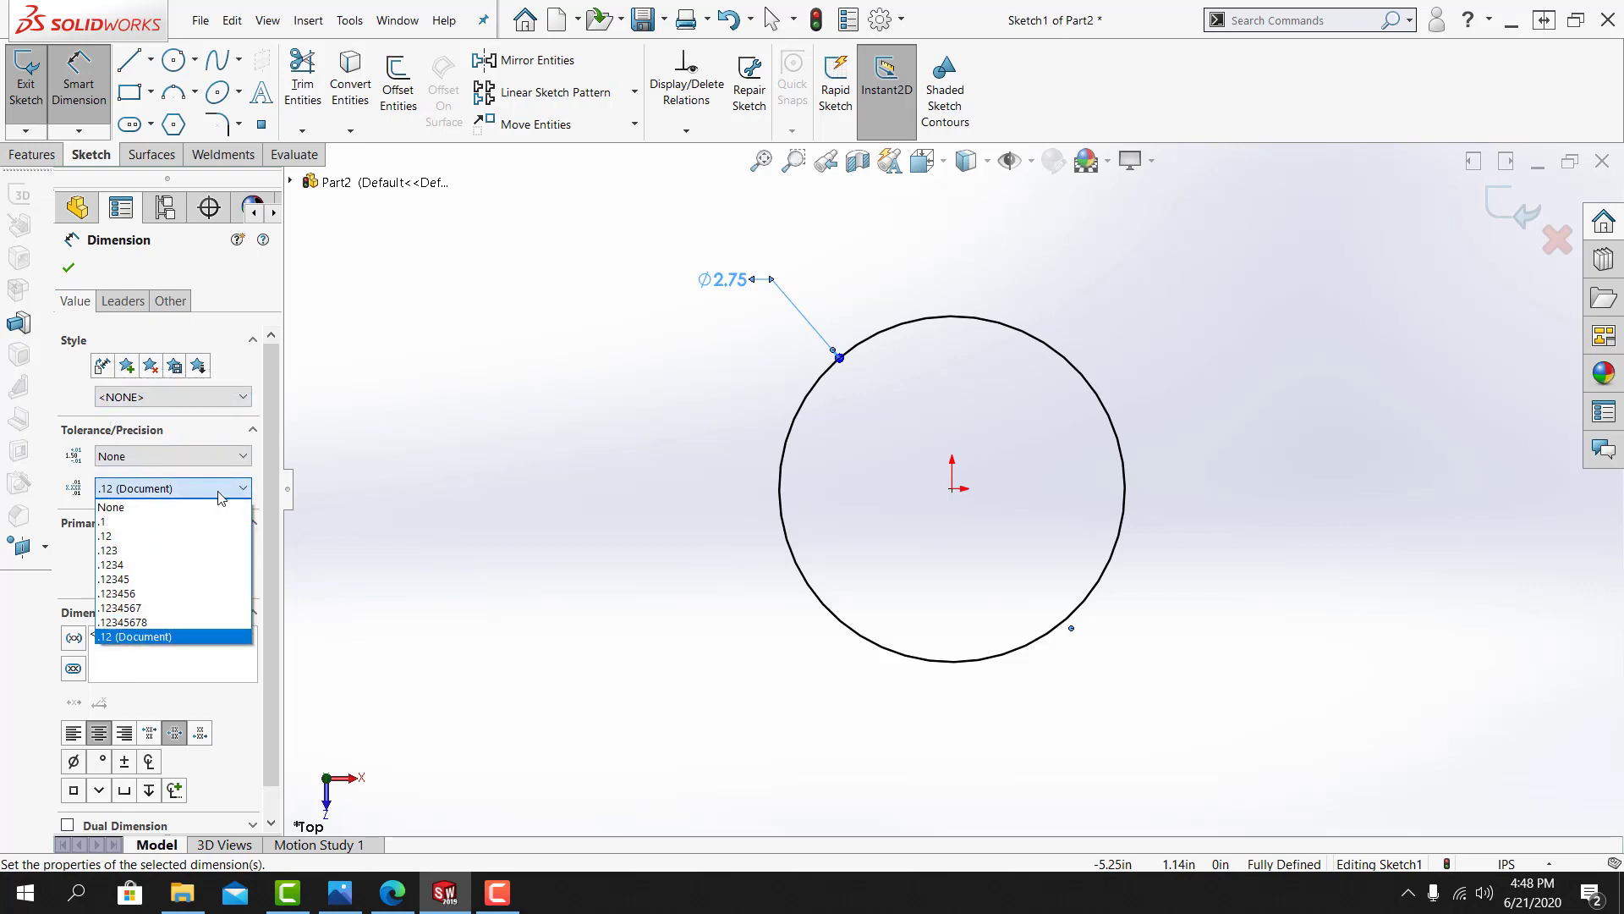
left_click(113, 550)
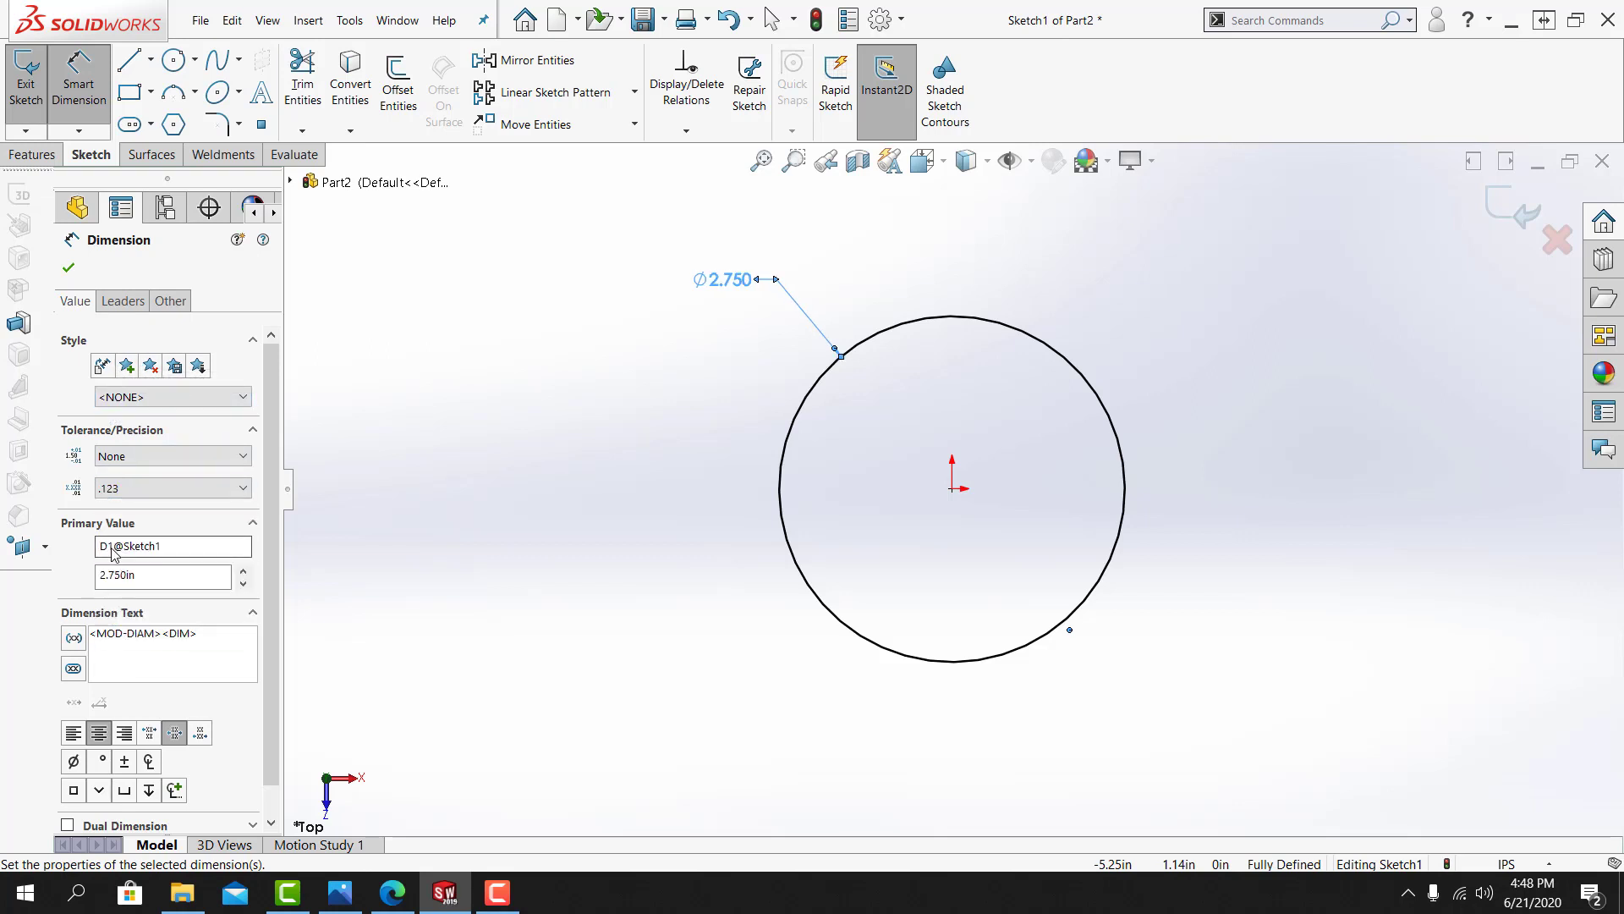
left_click(182, 459)
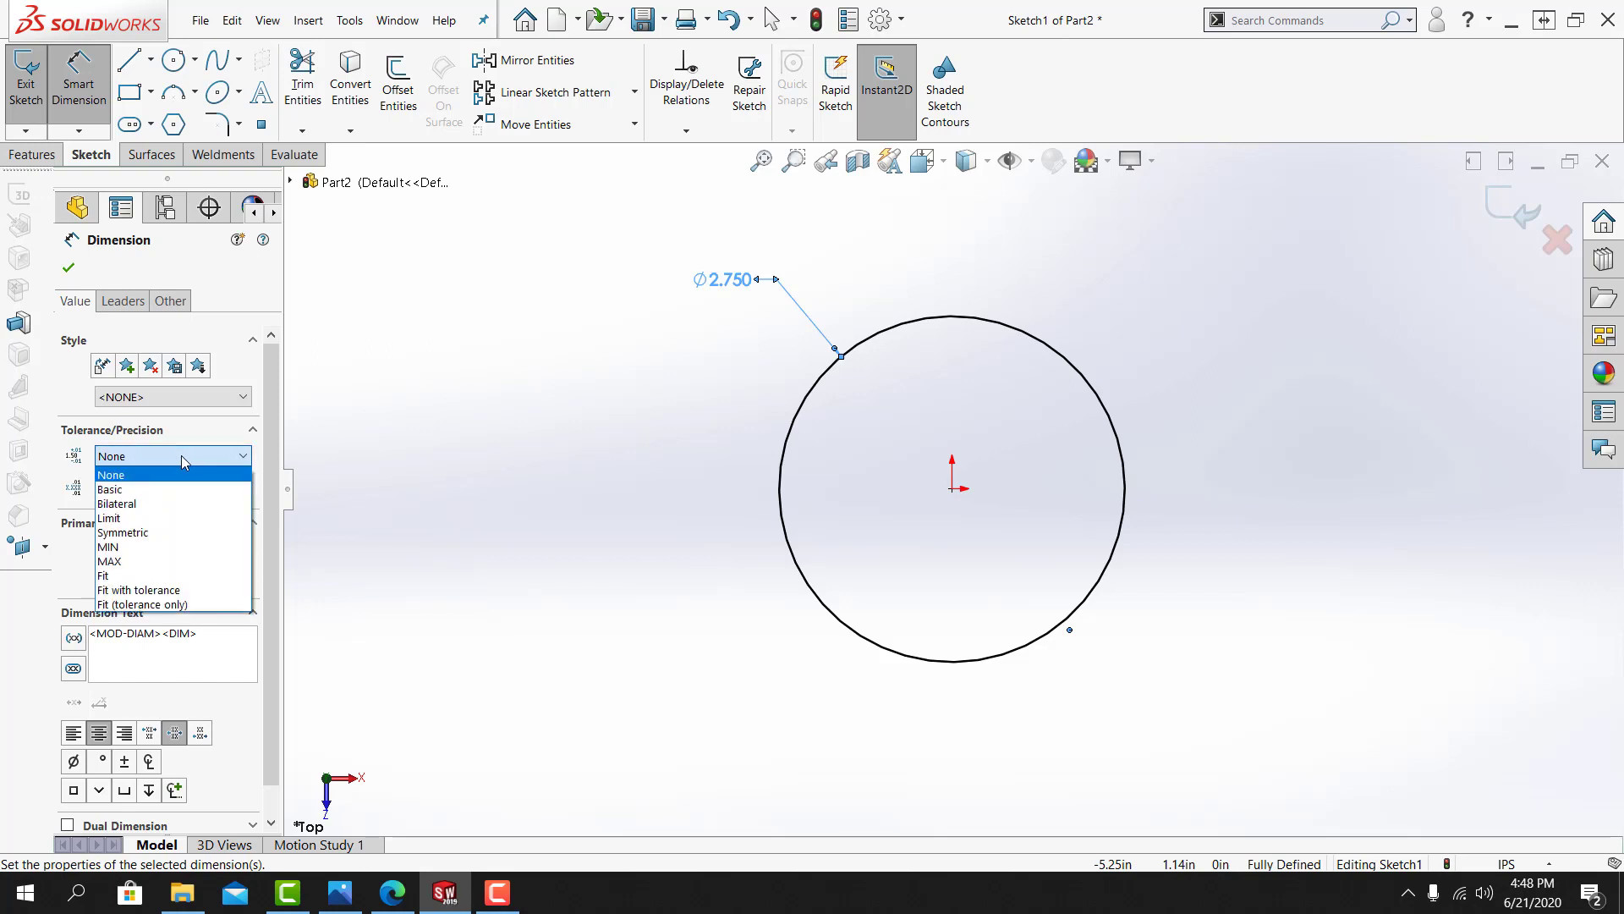
left_click(146, 533)
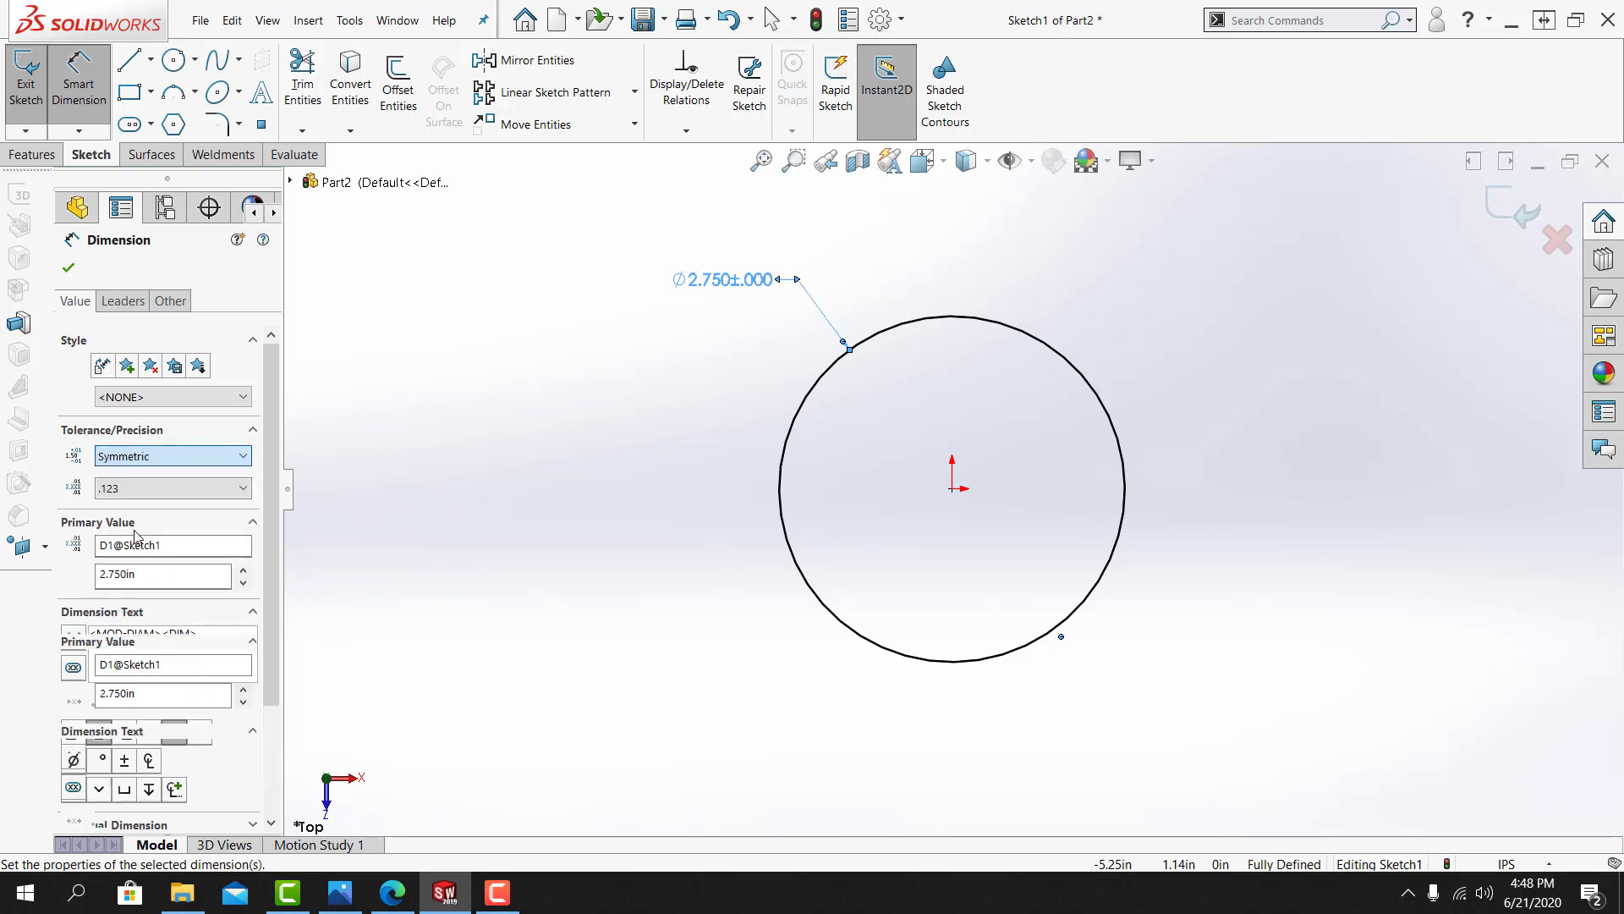
left_click(154, 489)
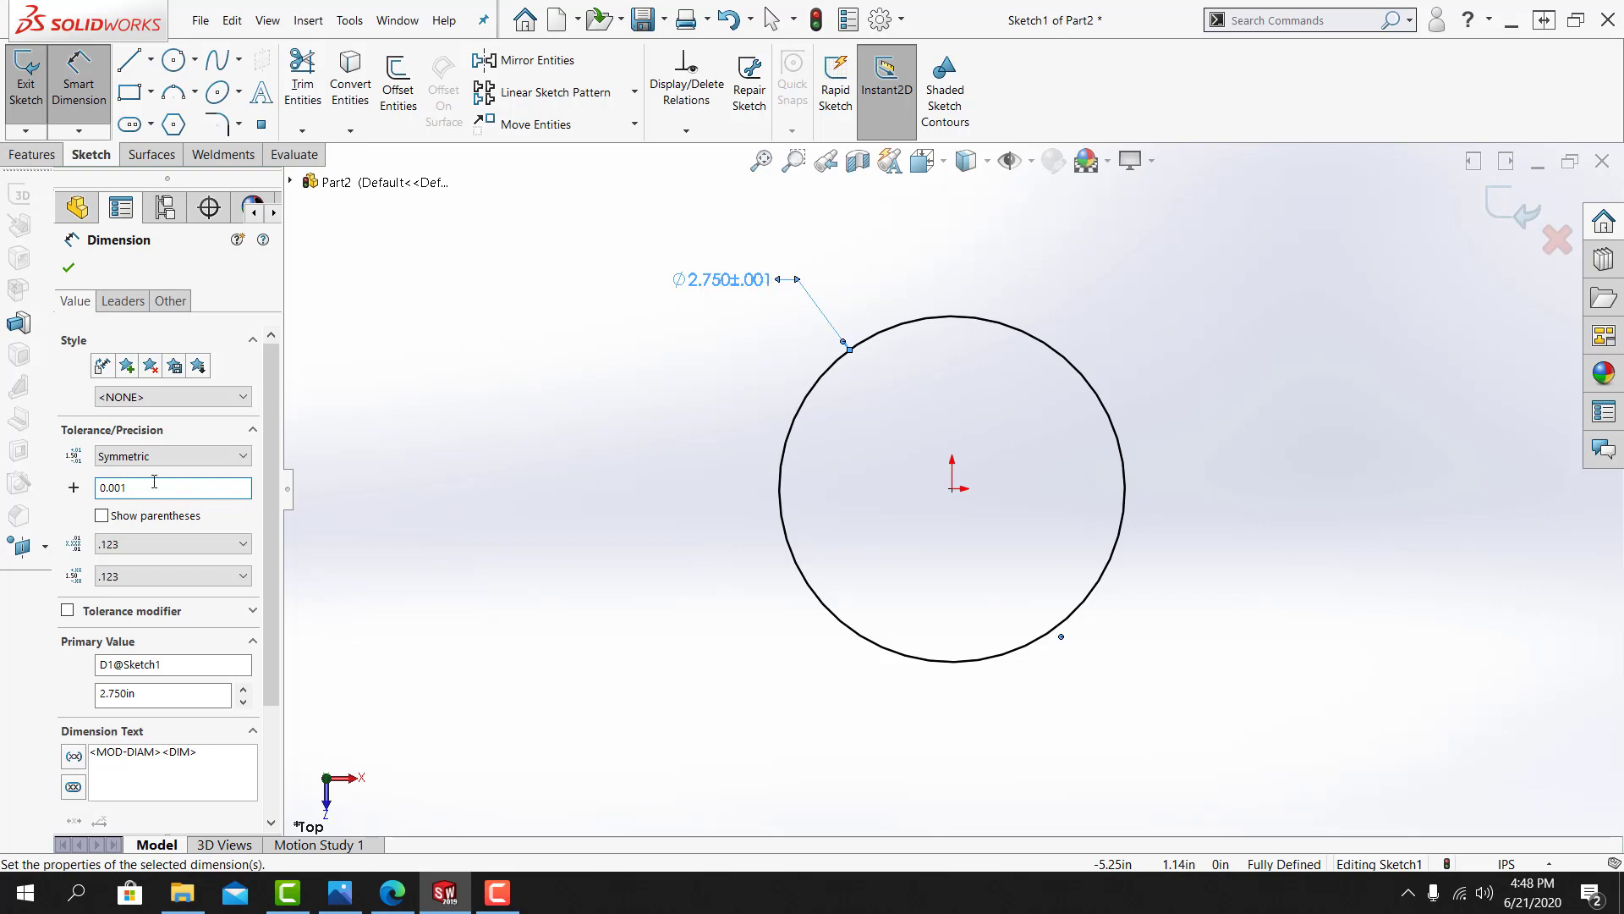
left_click(68, 268)
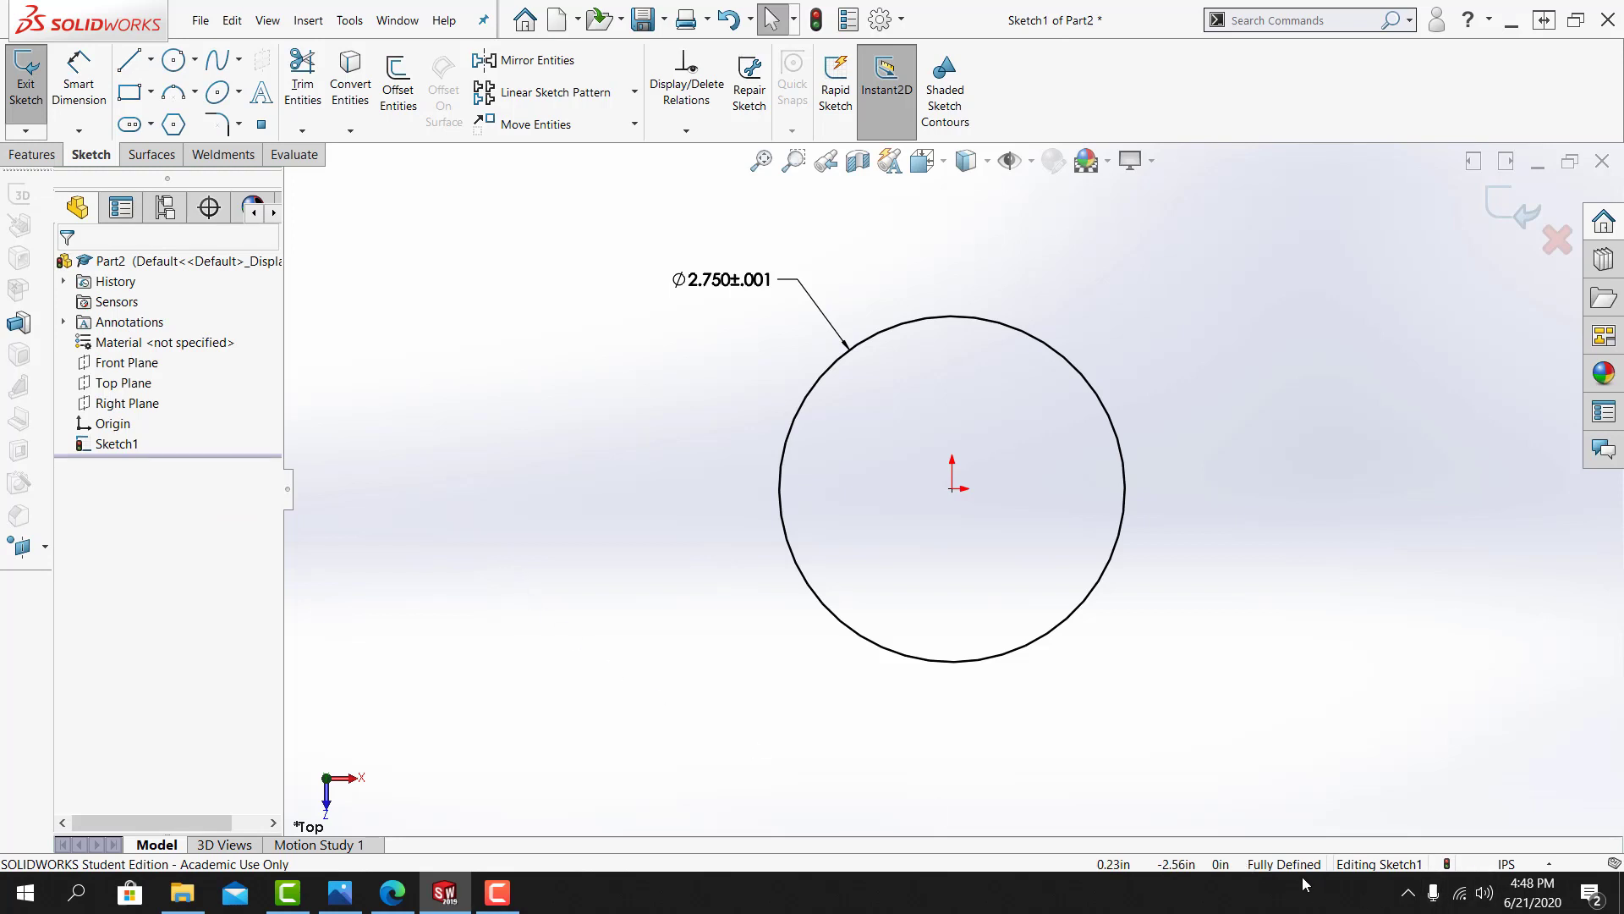
- Extrude the circle upward as a blind boss 2.35 in deep, checking the overall height in the PDF drawing
left_click(34, 155)
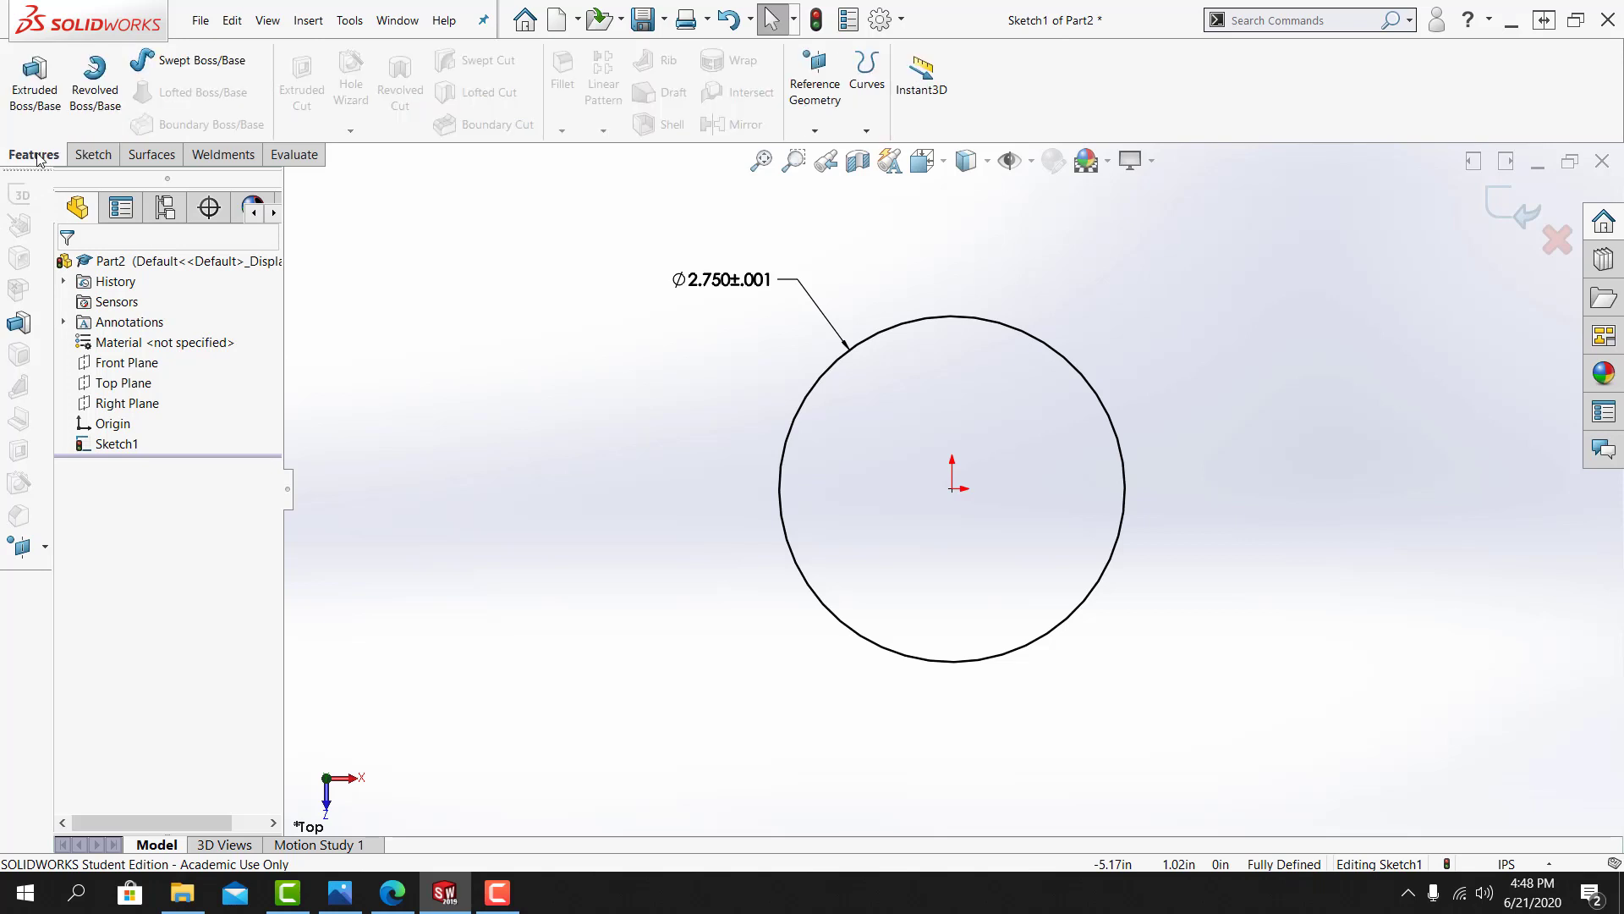
left_click(34, 85)
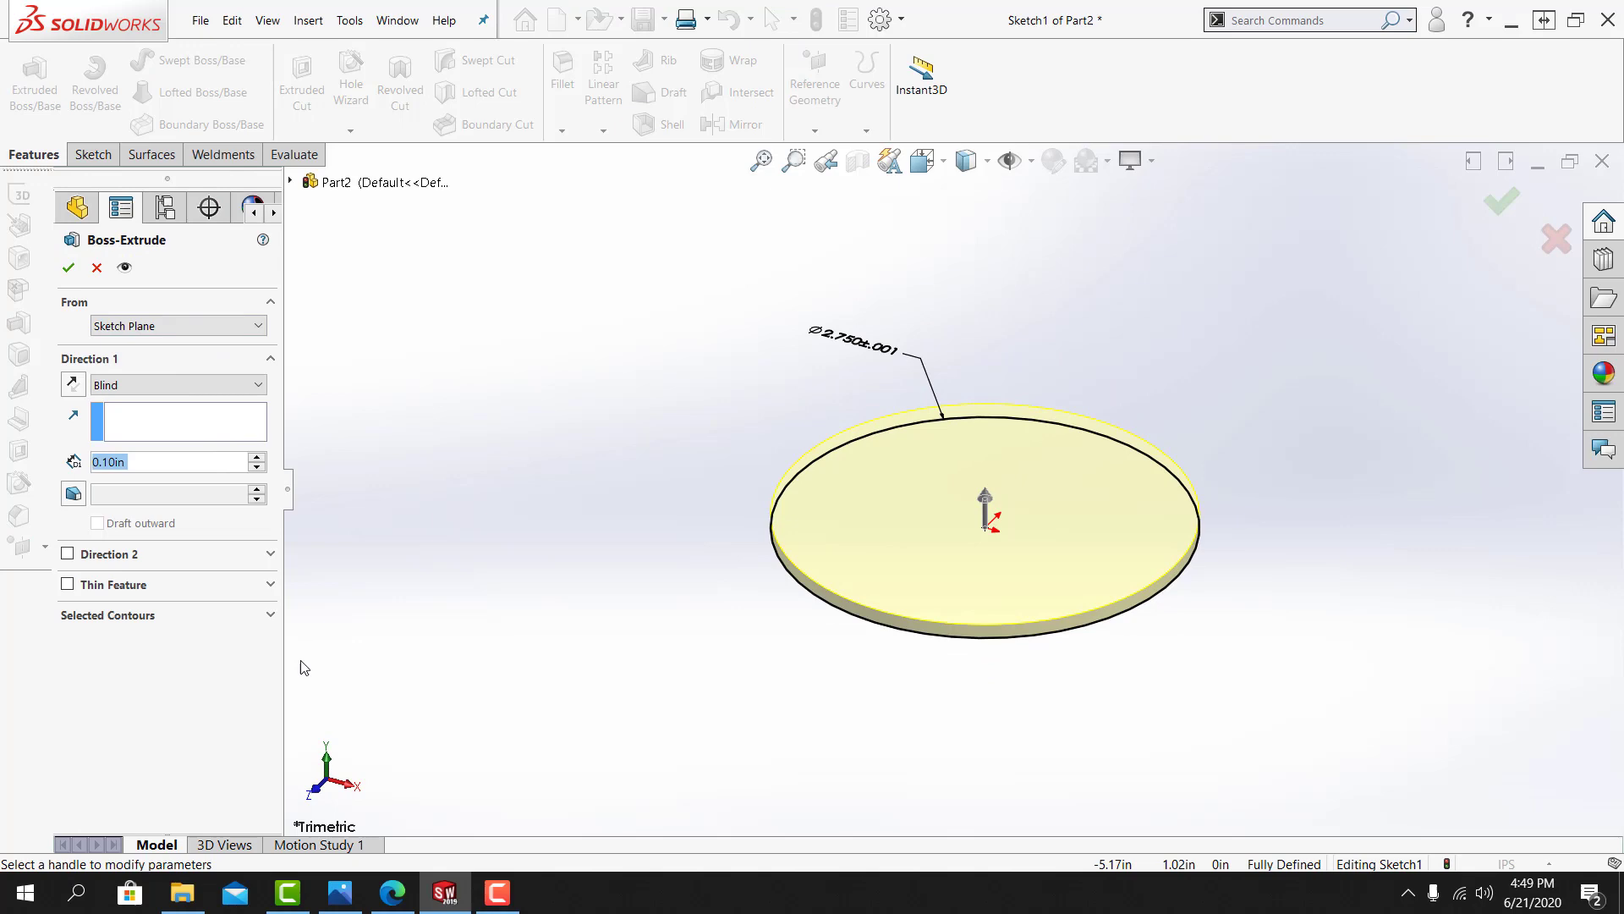
left_click(394, 894)
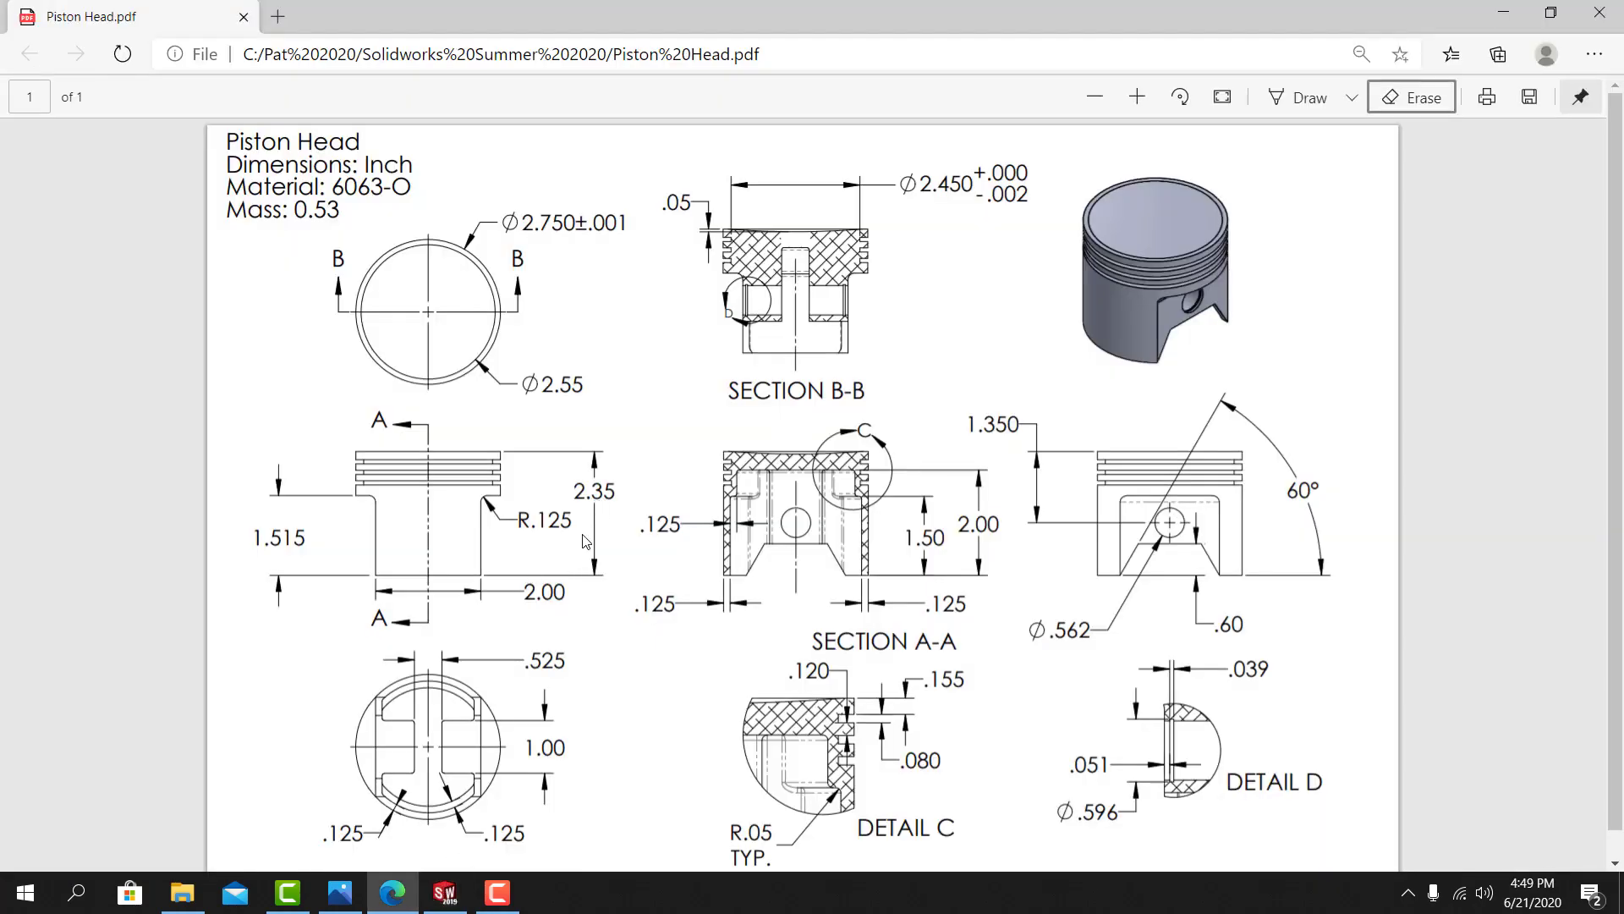
left_click(445, 890)
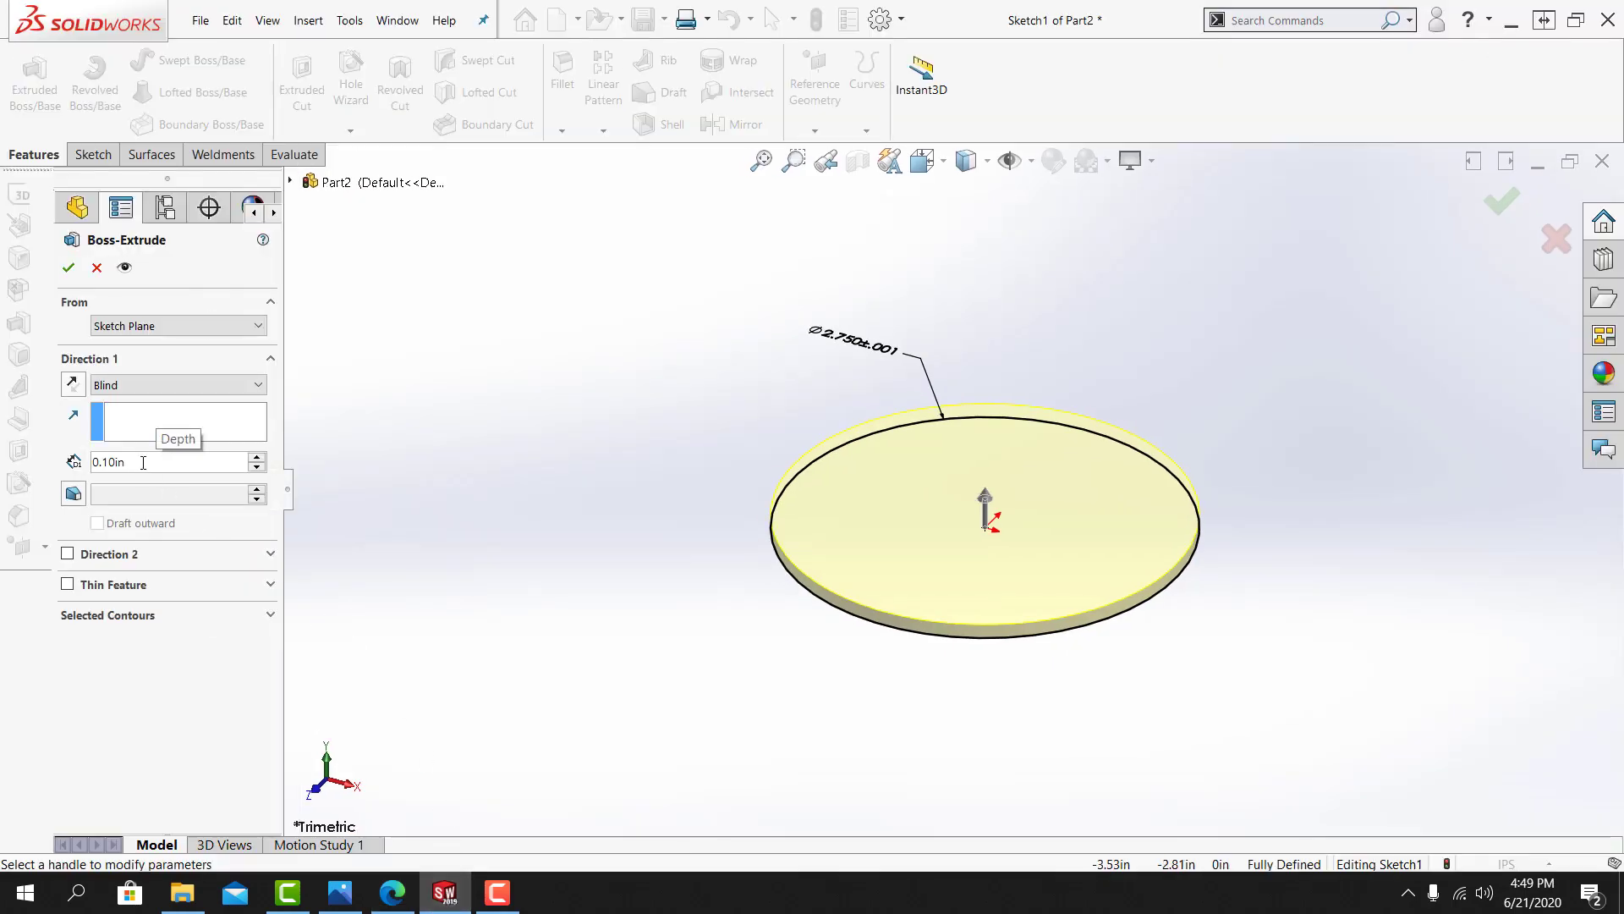
left_click_drag(143, 462, 74, 467)
type("2.35")
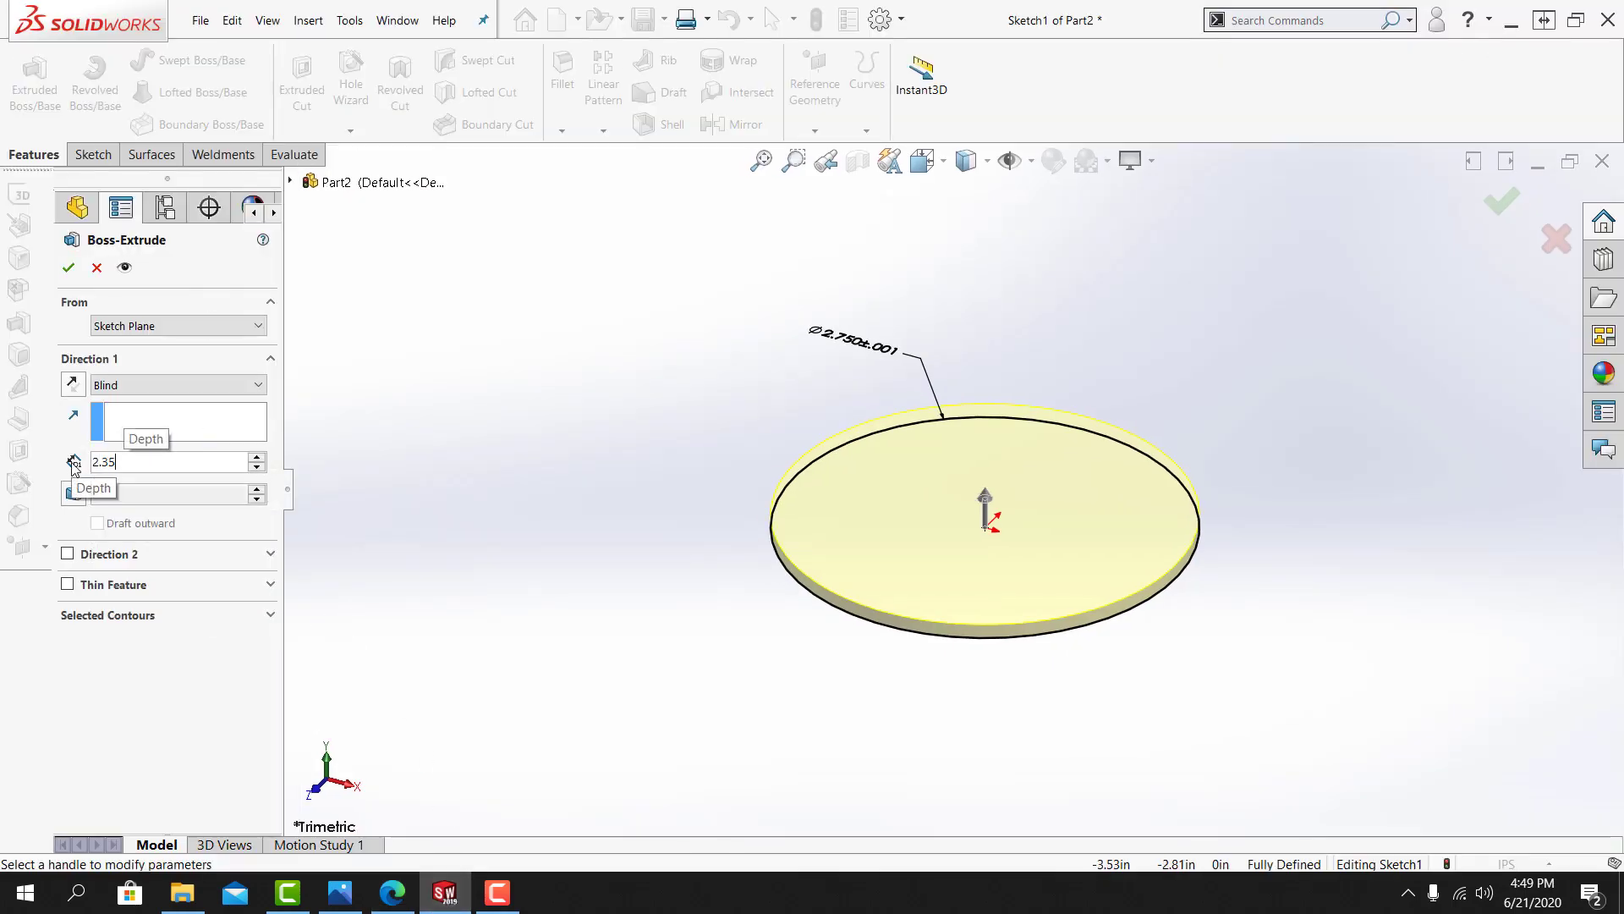
key("Return")
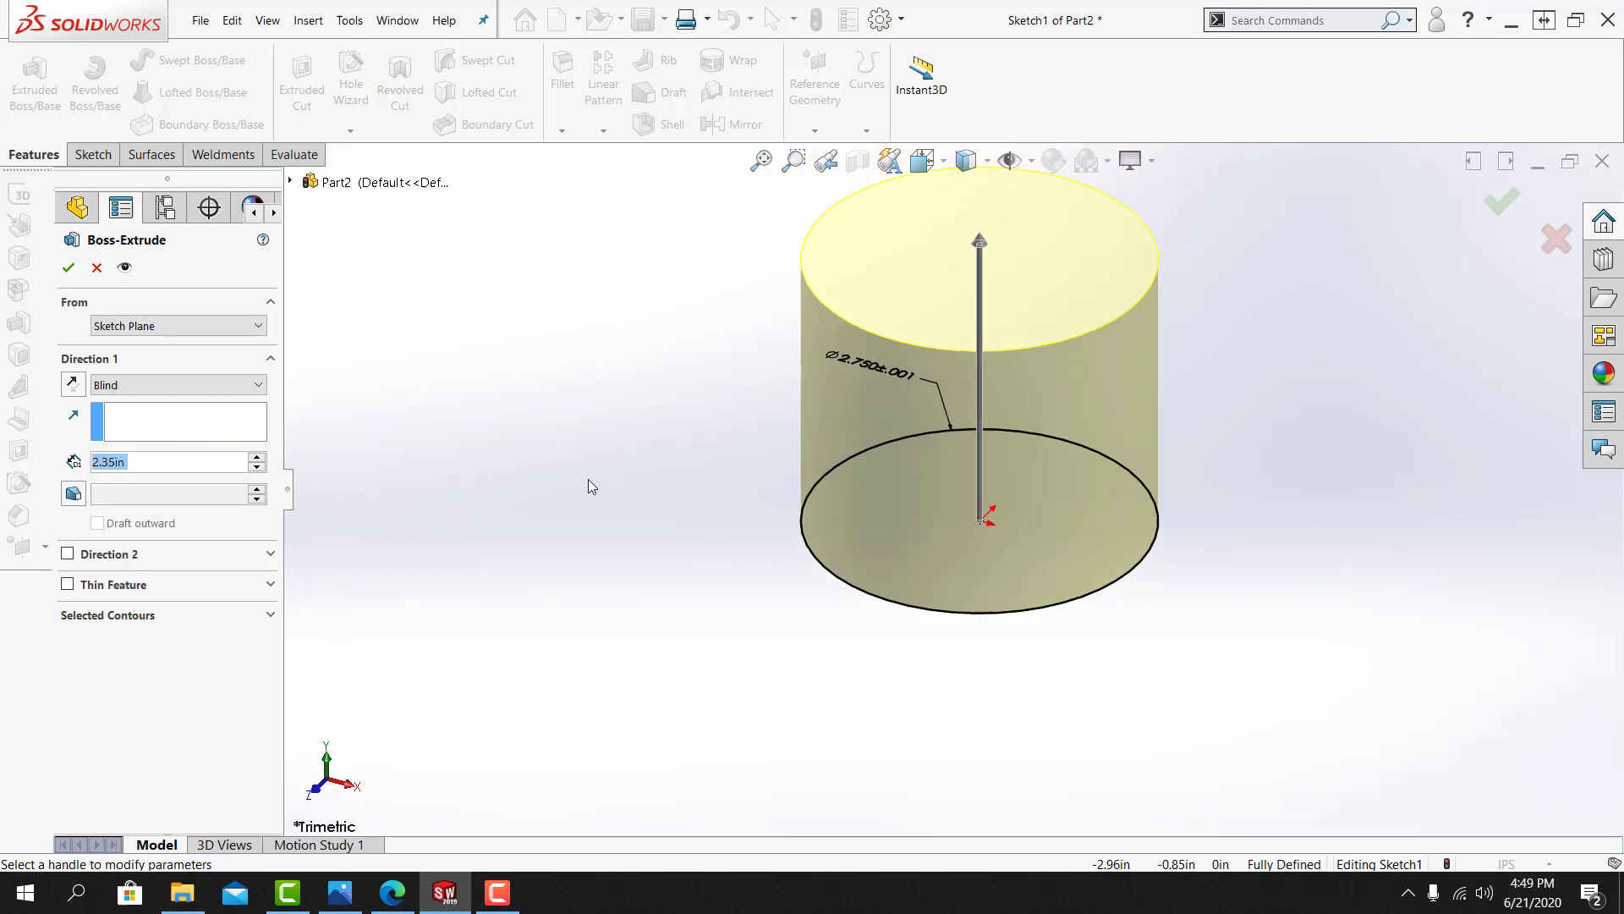
scroll(642, 457, "up", 2)
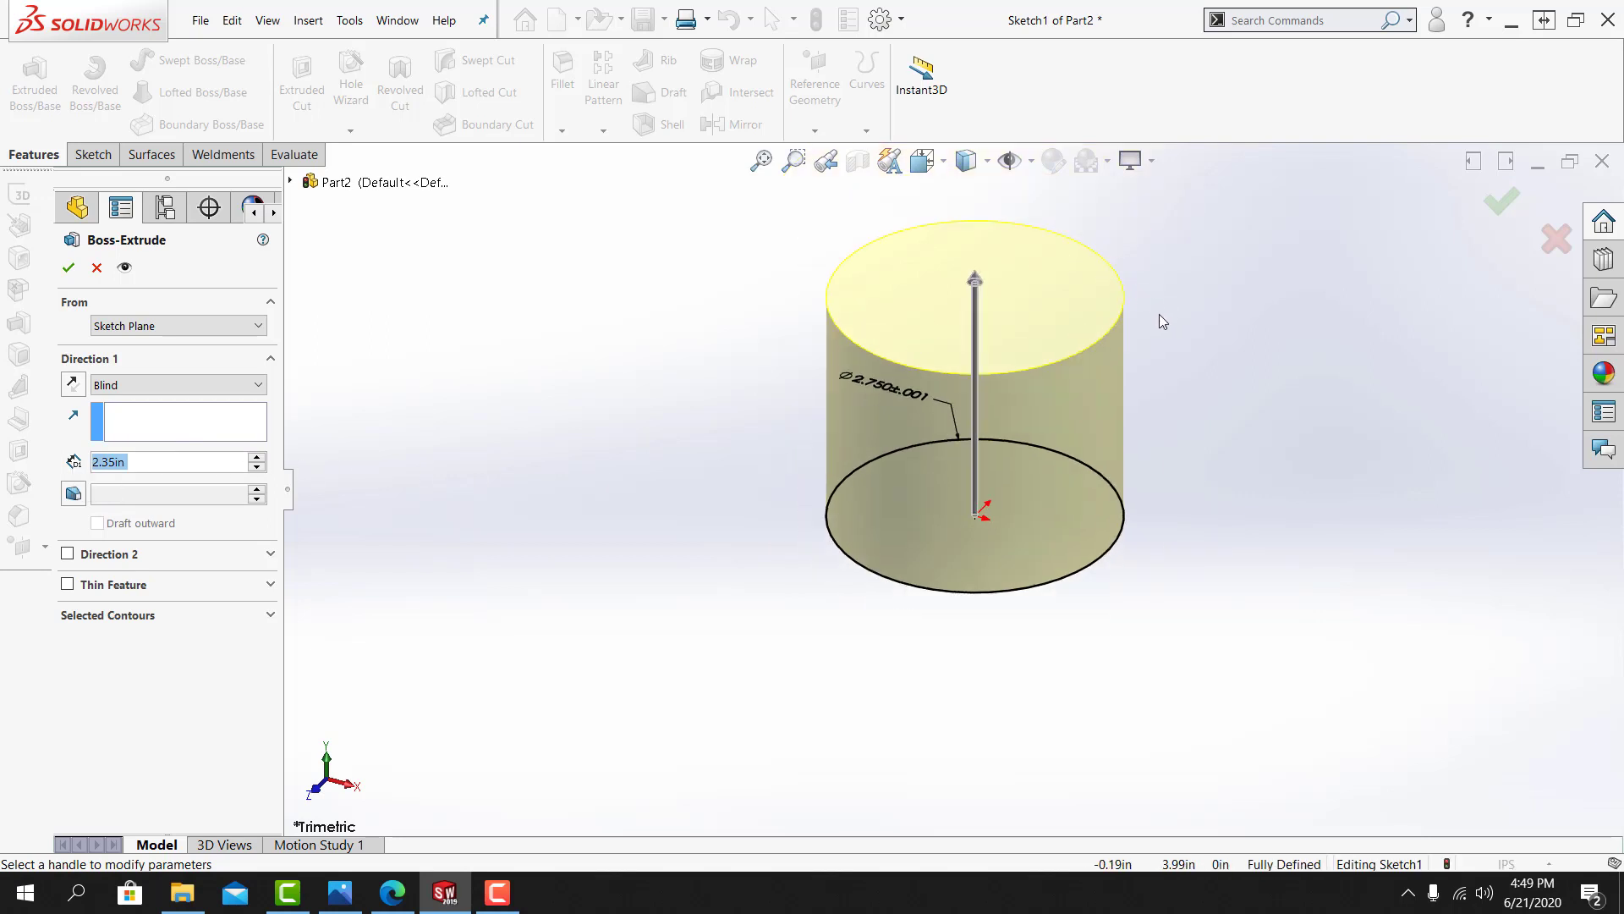
left_click(69, 268)
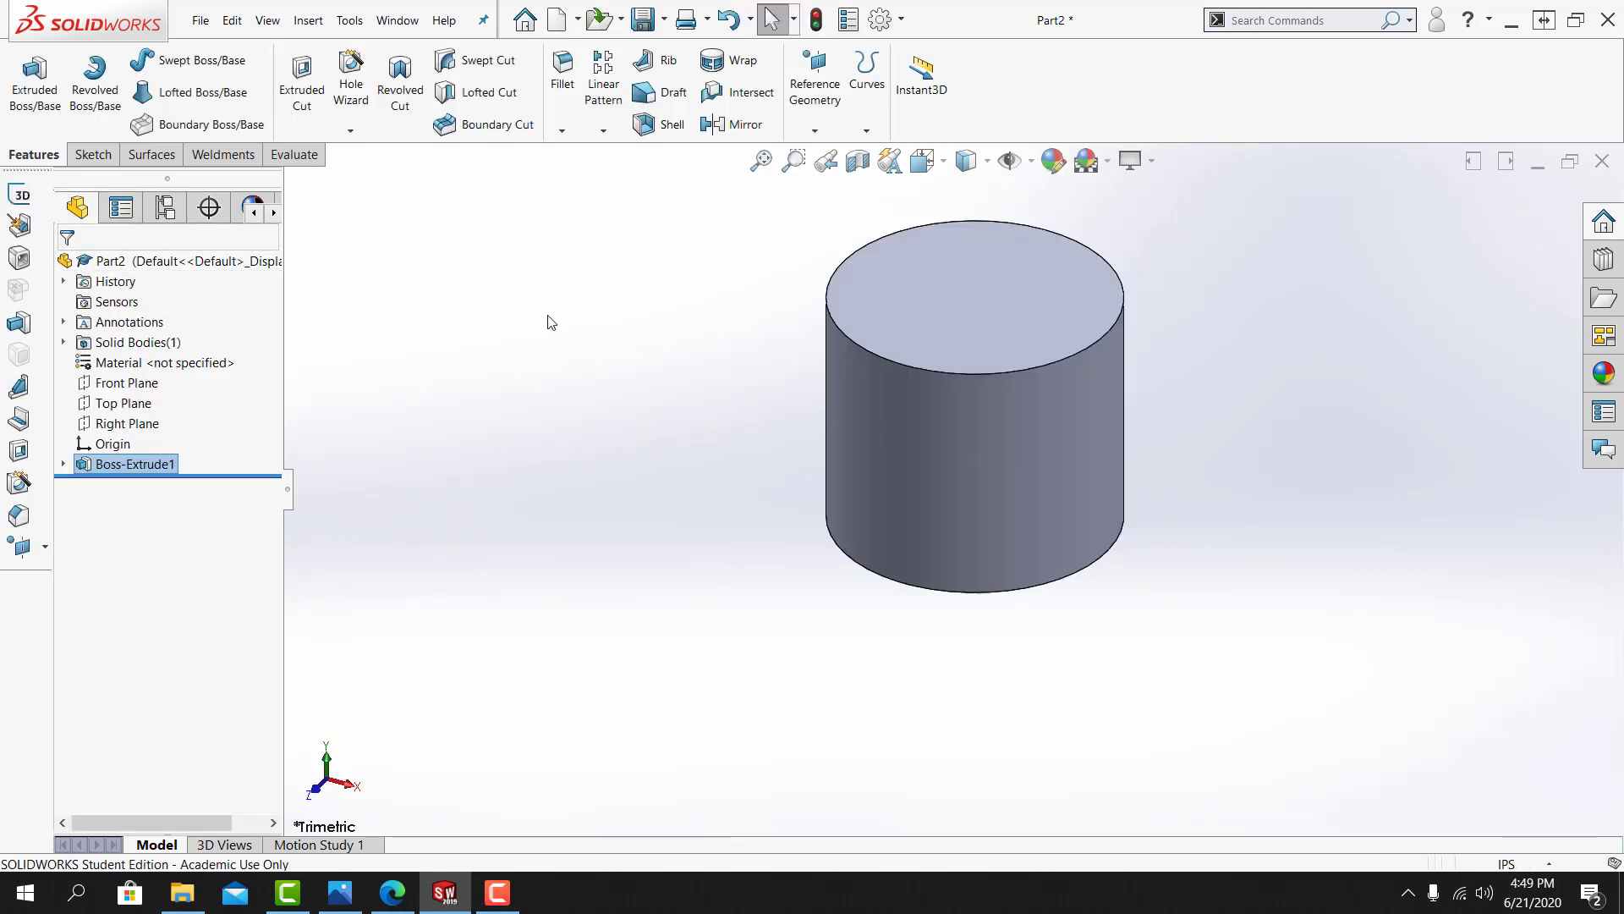
- Show the part in isometric view and save it as Piston Head in the Engine Assembly folder
key("space")
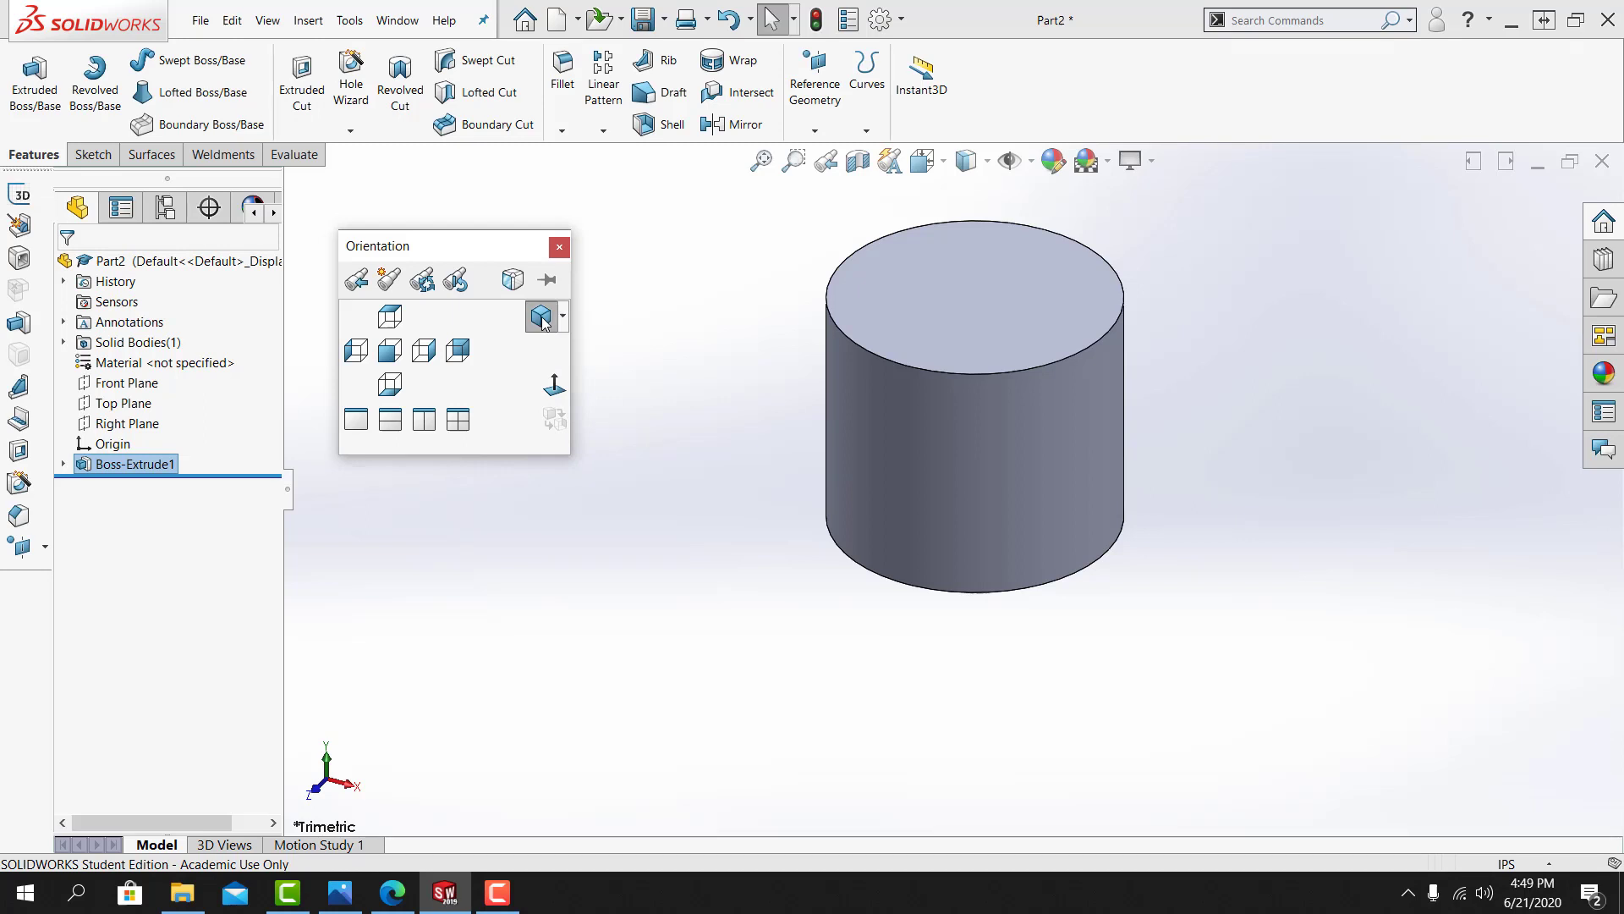
left_click(542, 318)
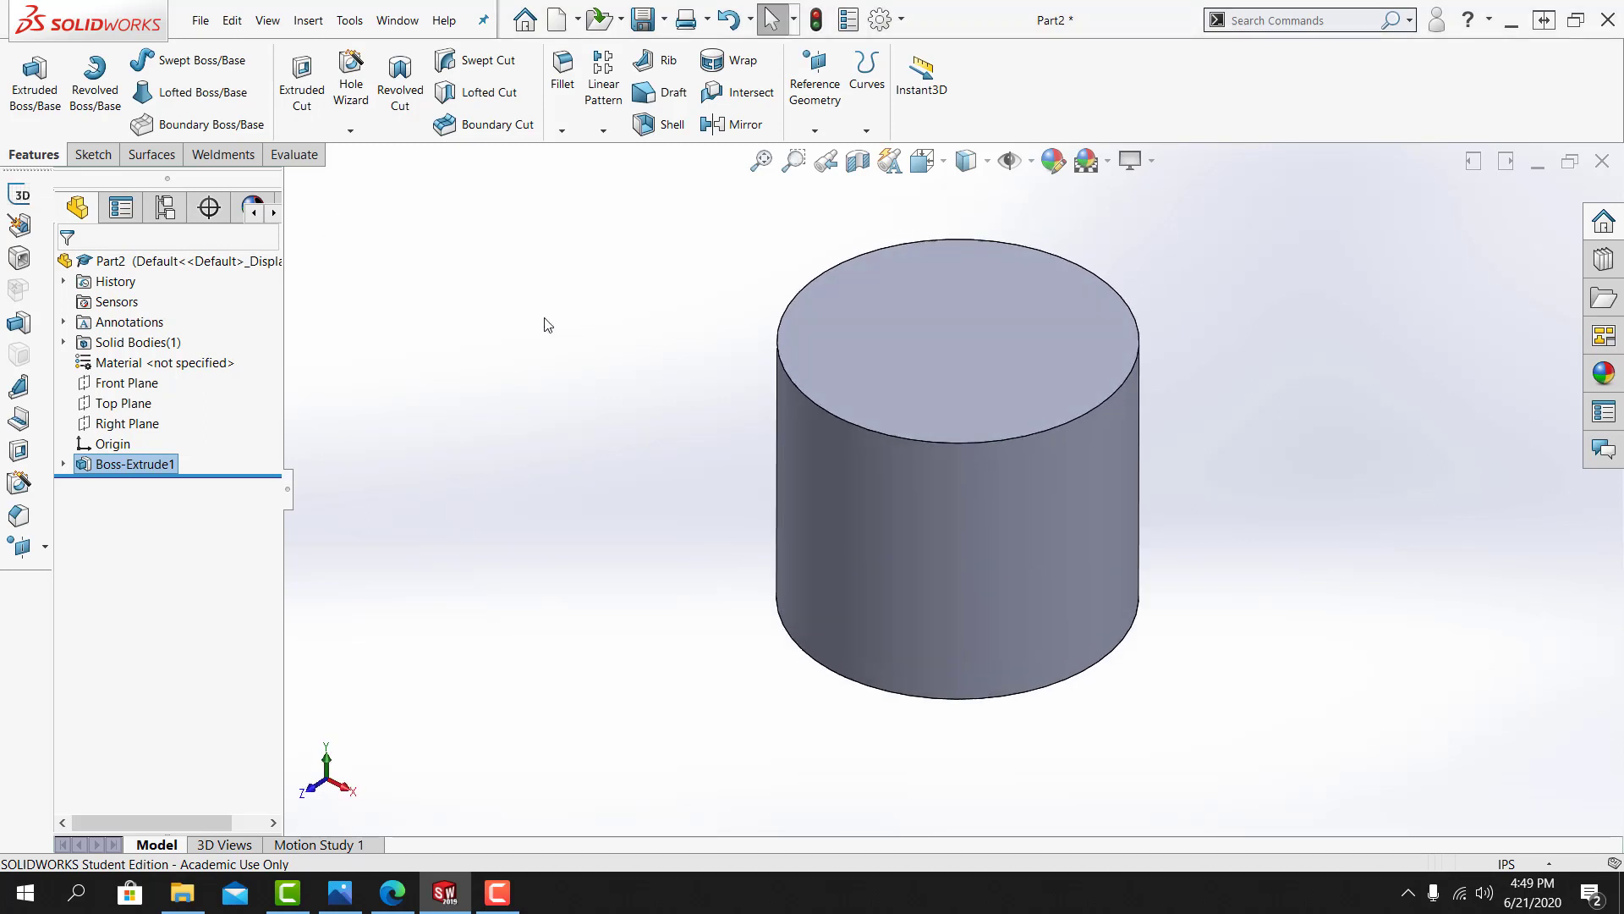
left_click(203, 24)
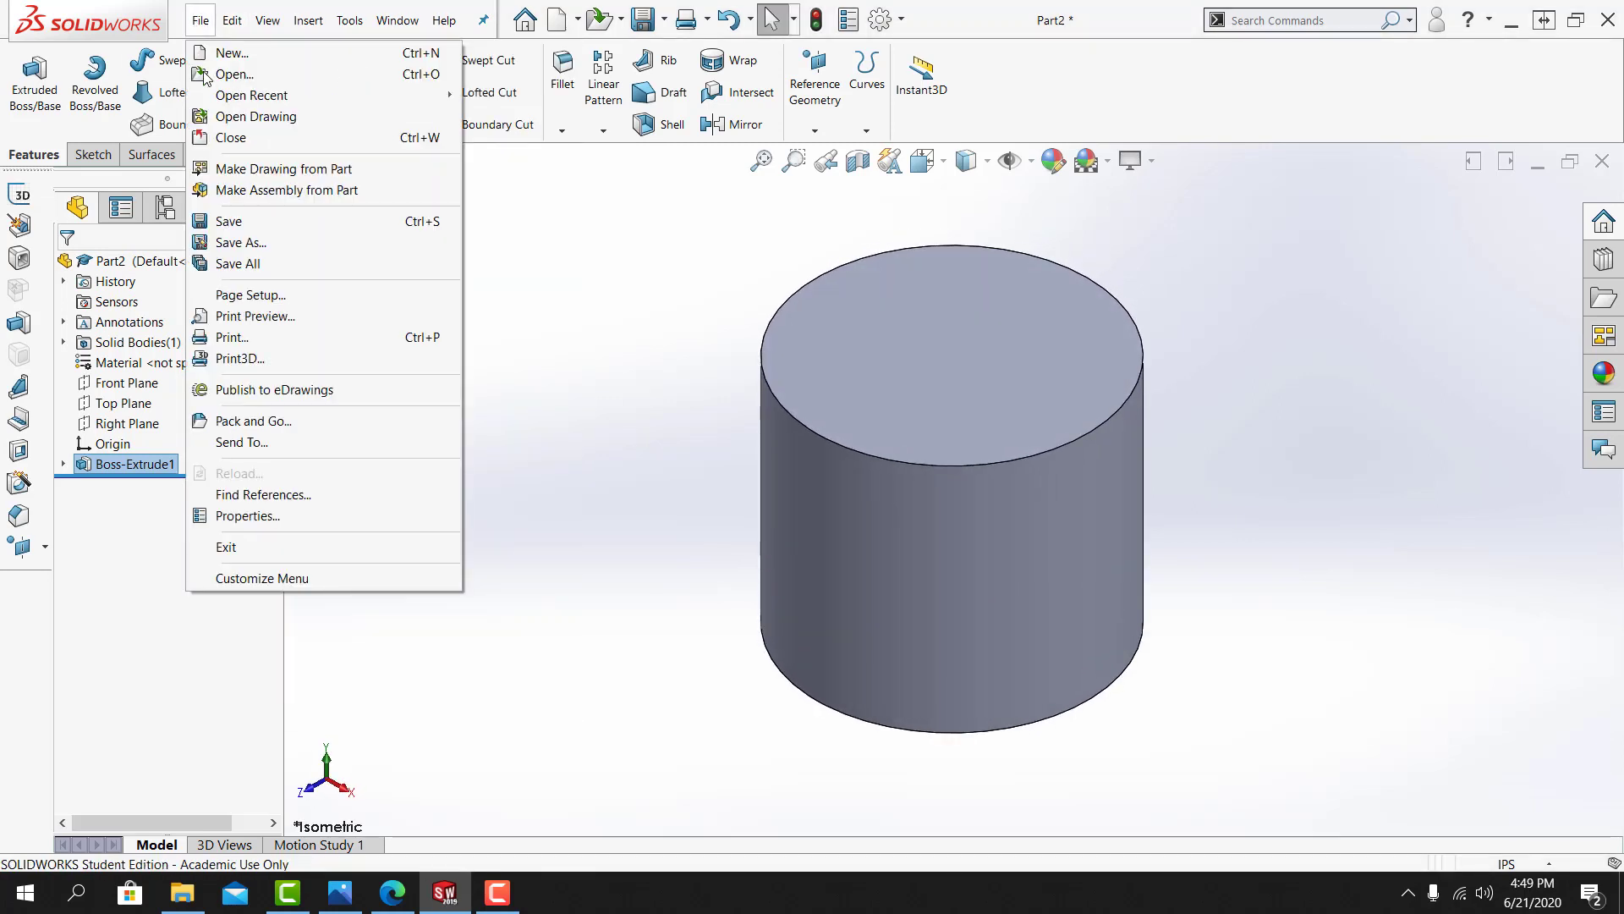
left_click(229, 221)
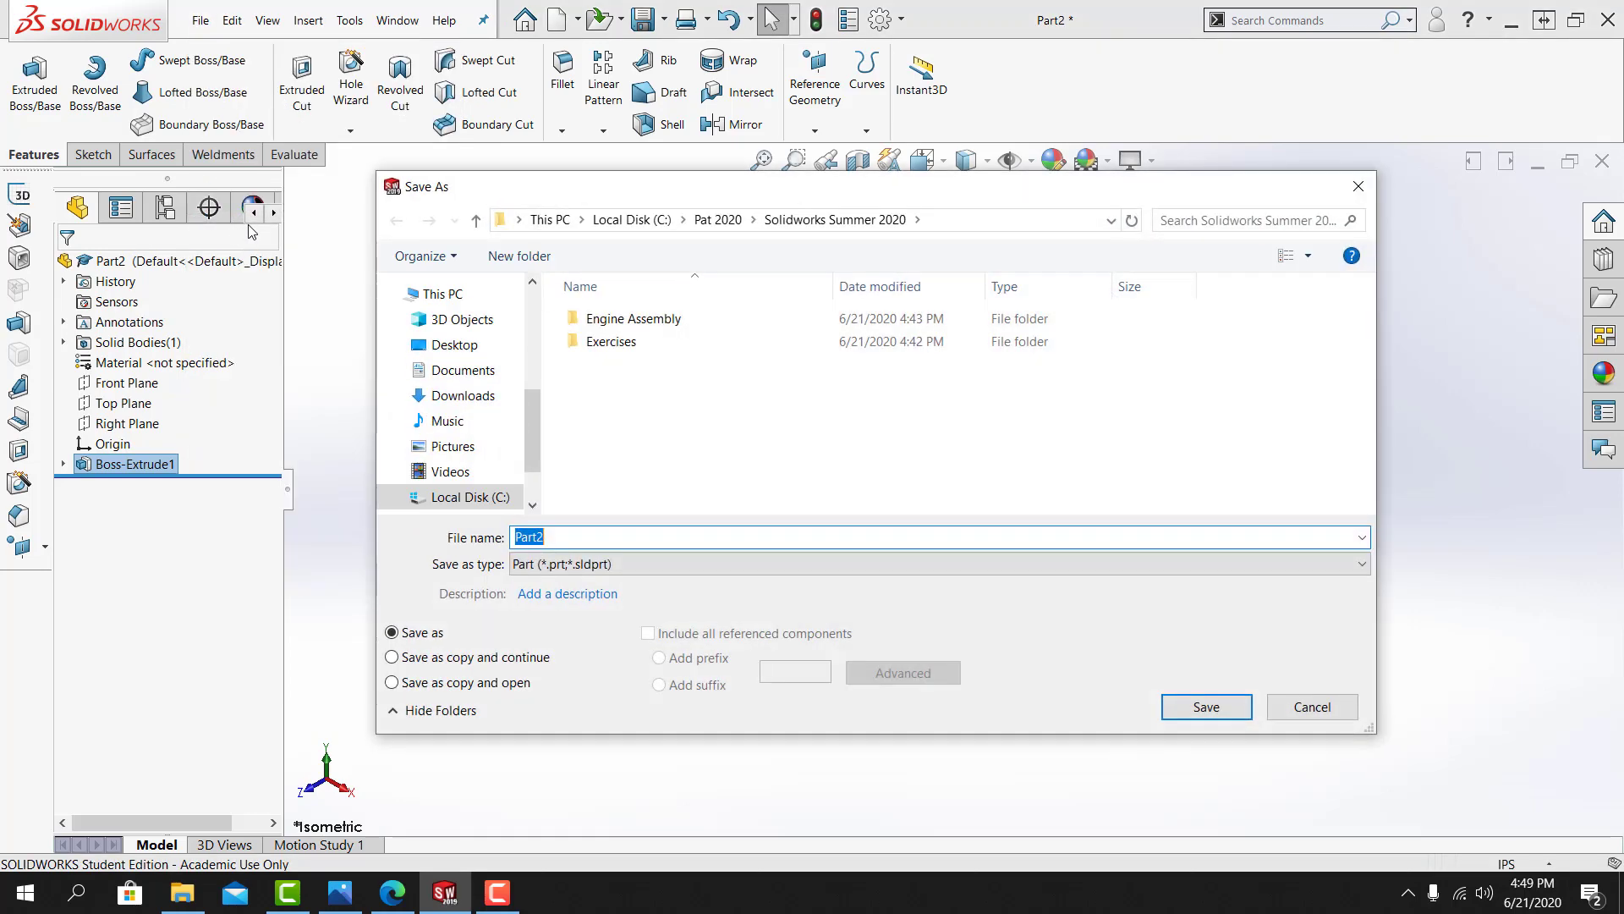
double_click(615, 327)
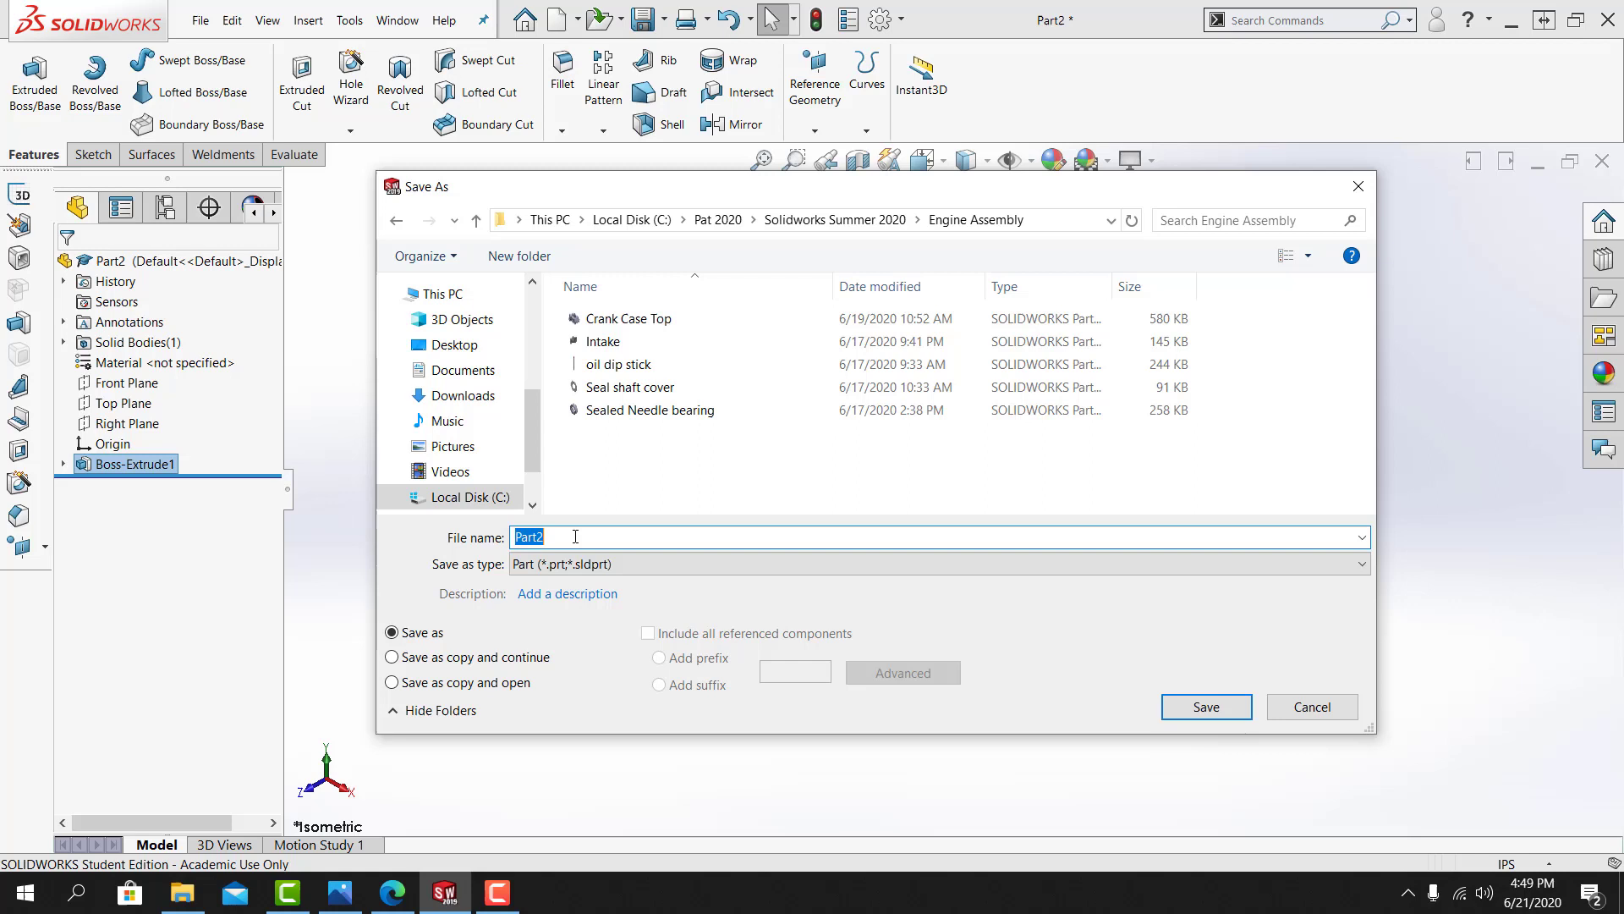
type("Pis")
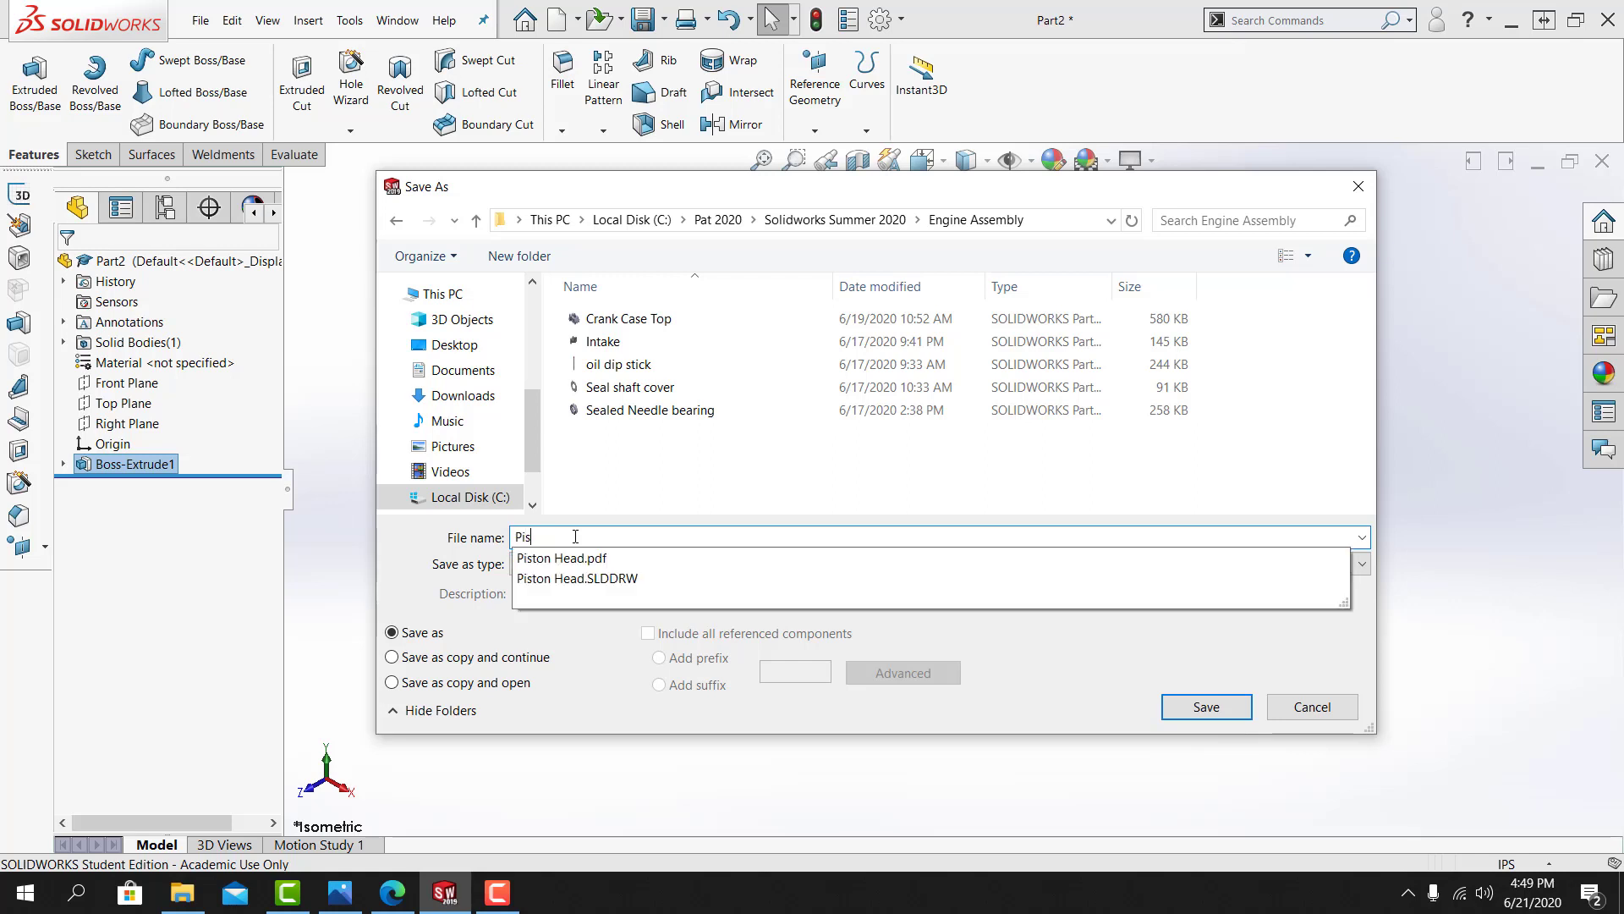
type("ton Head")
left_click(1197, 707)
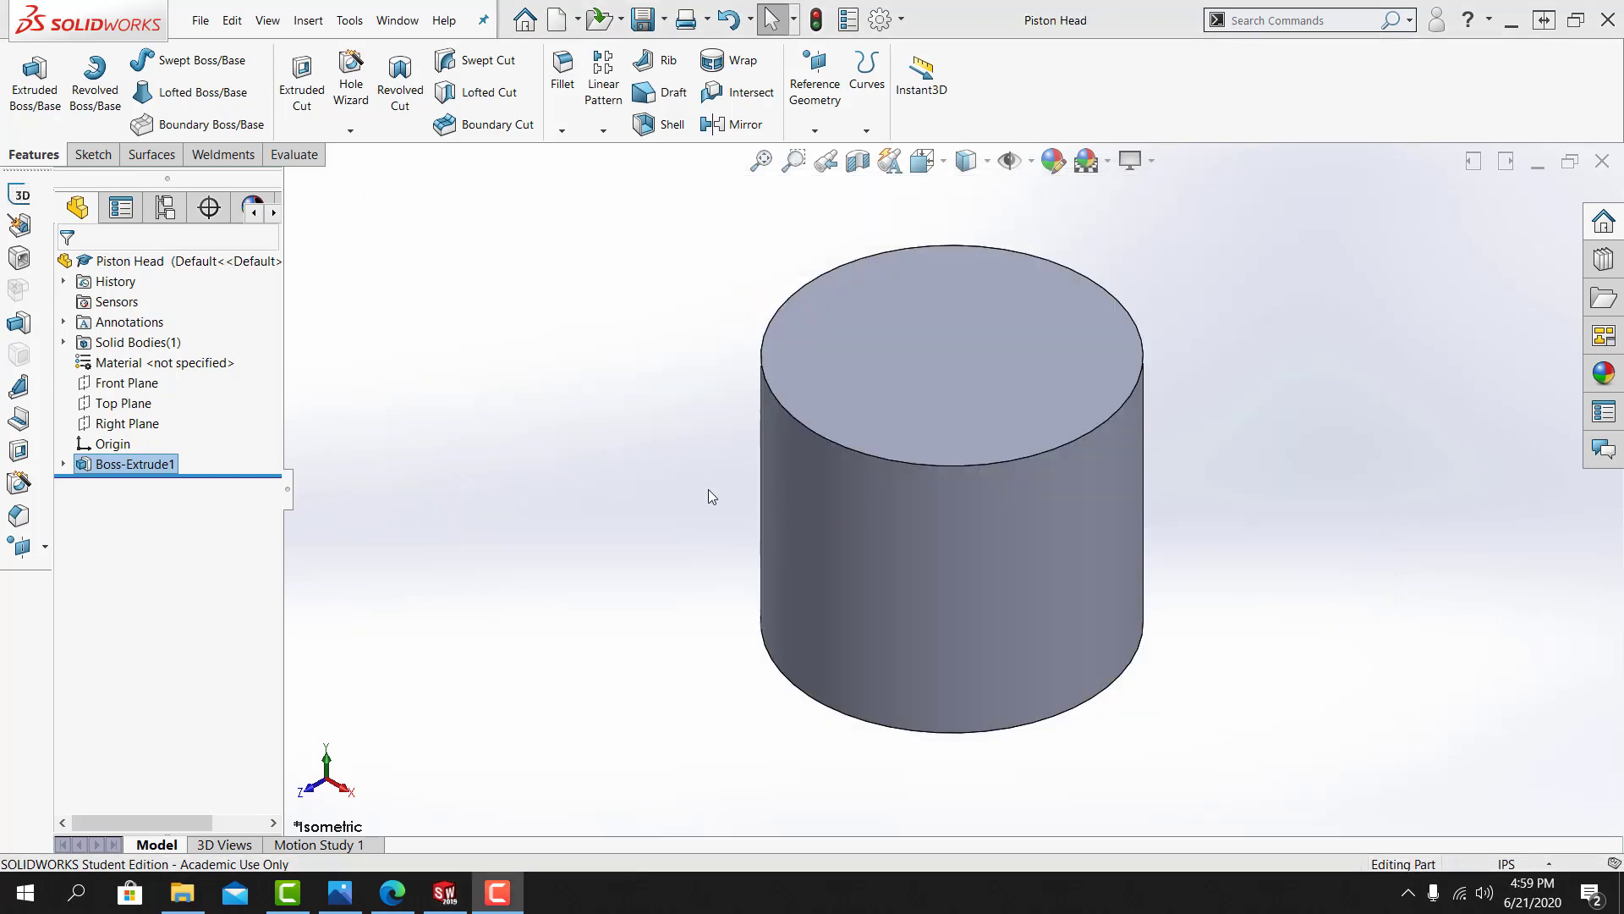
- Check the PDF drawing for the side cutout and open a sketch on the Front Plane, viewed face-on
left_click(392, 892)
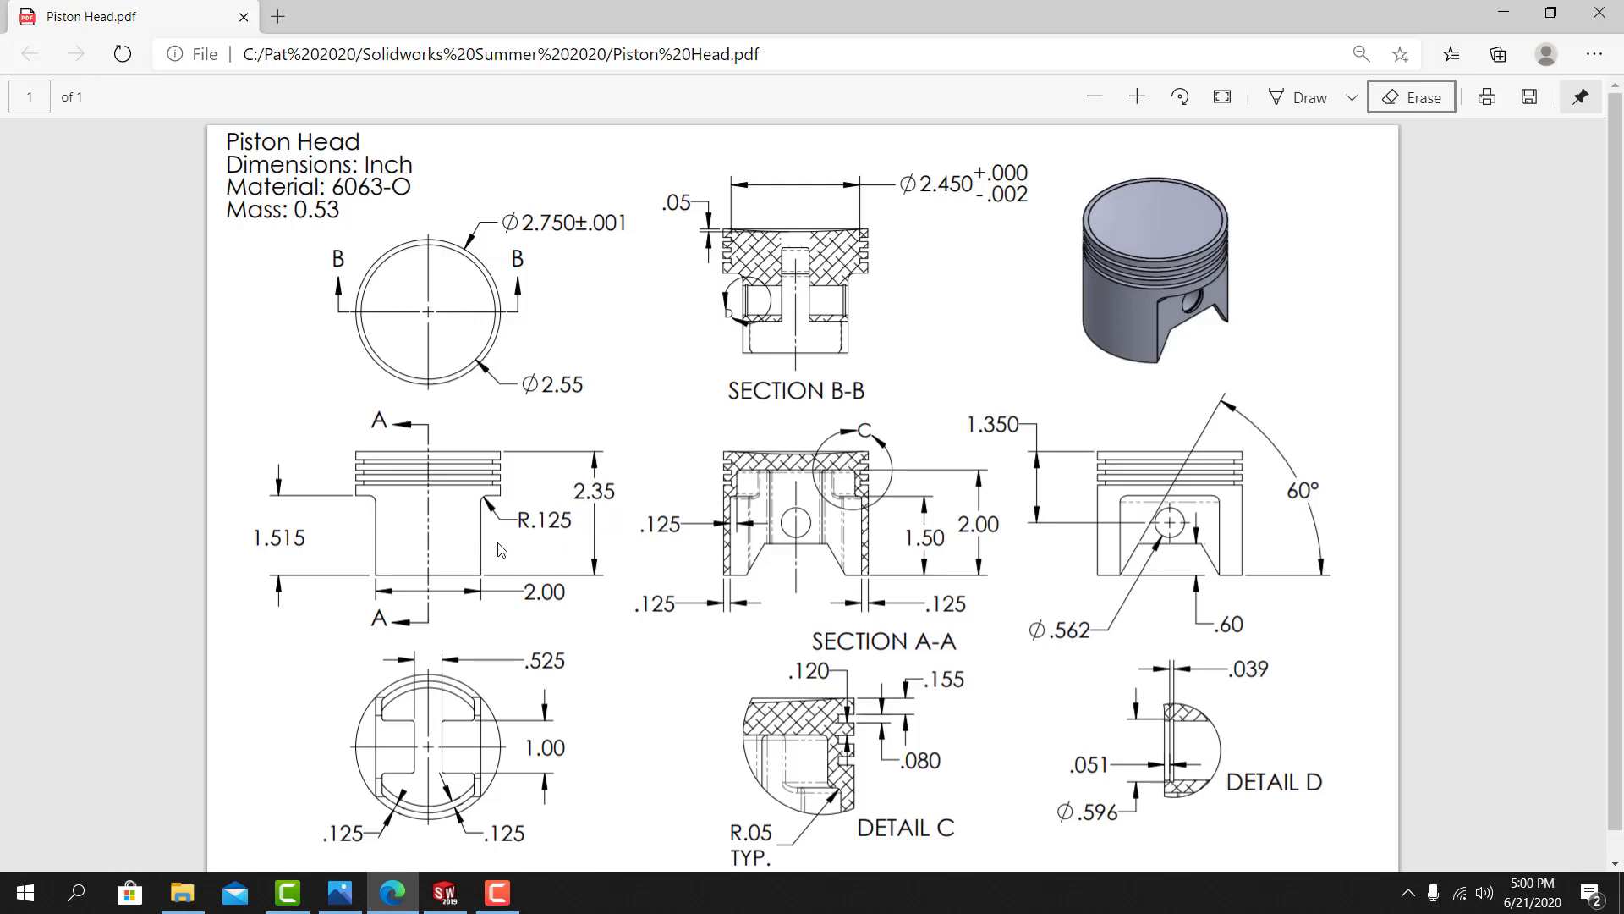
left_click(449, 890)
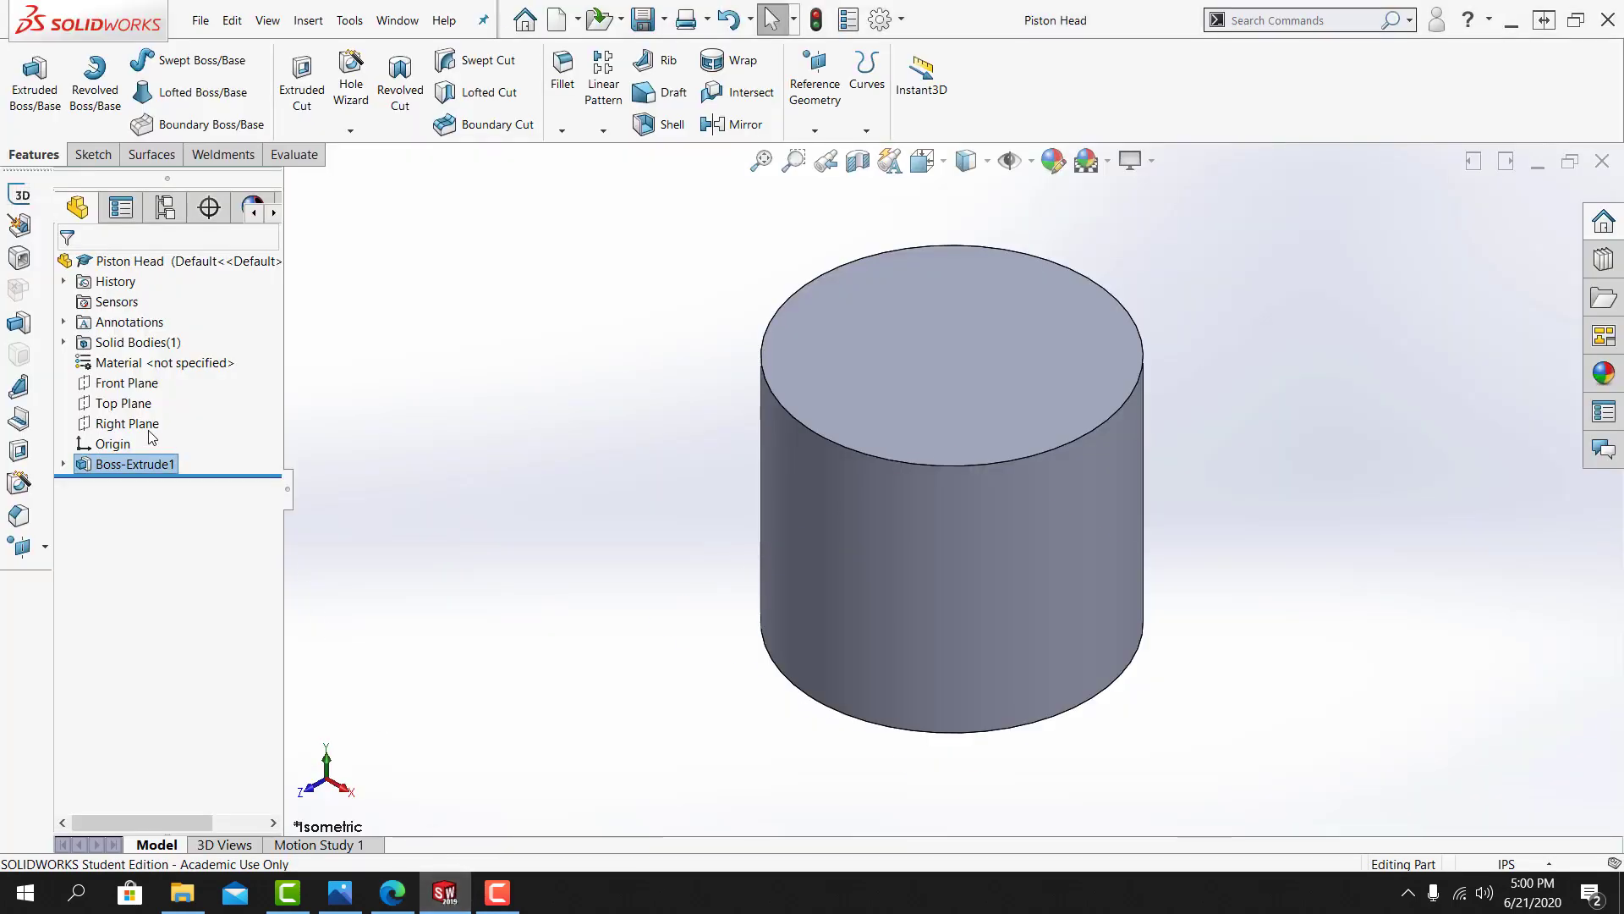
right_click(135, 382)
left_click(155, 362)
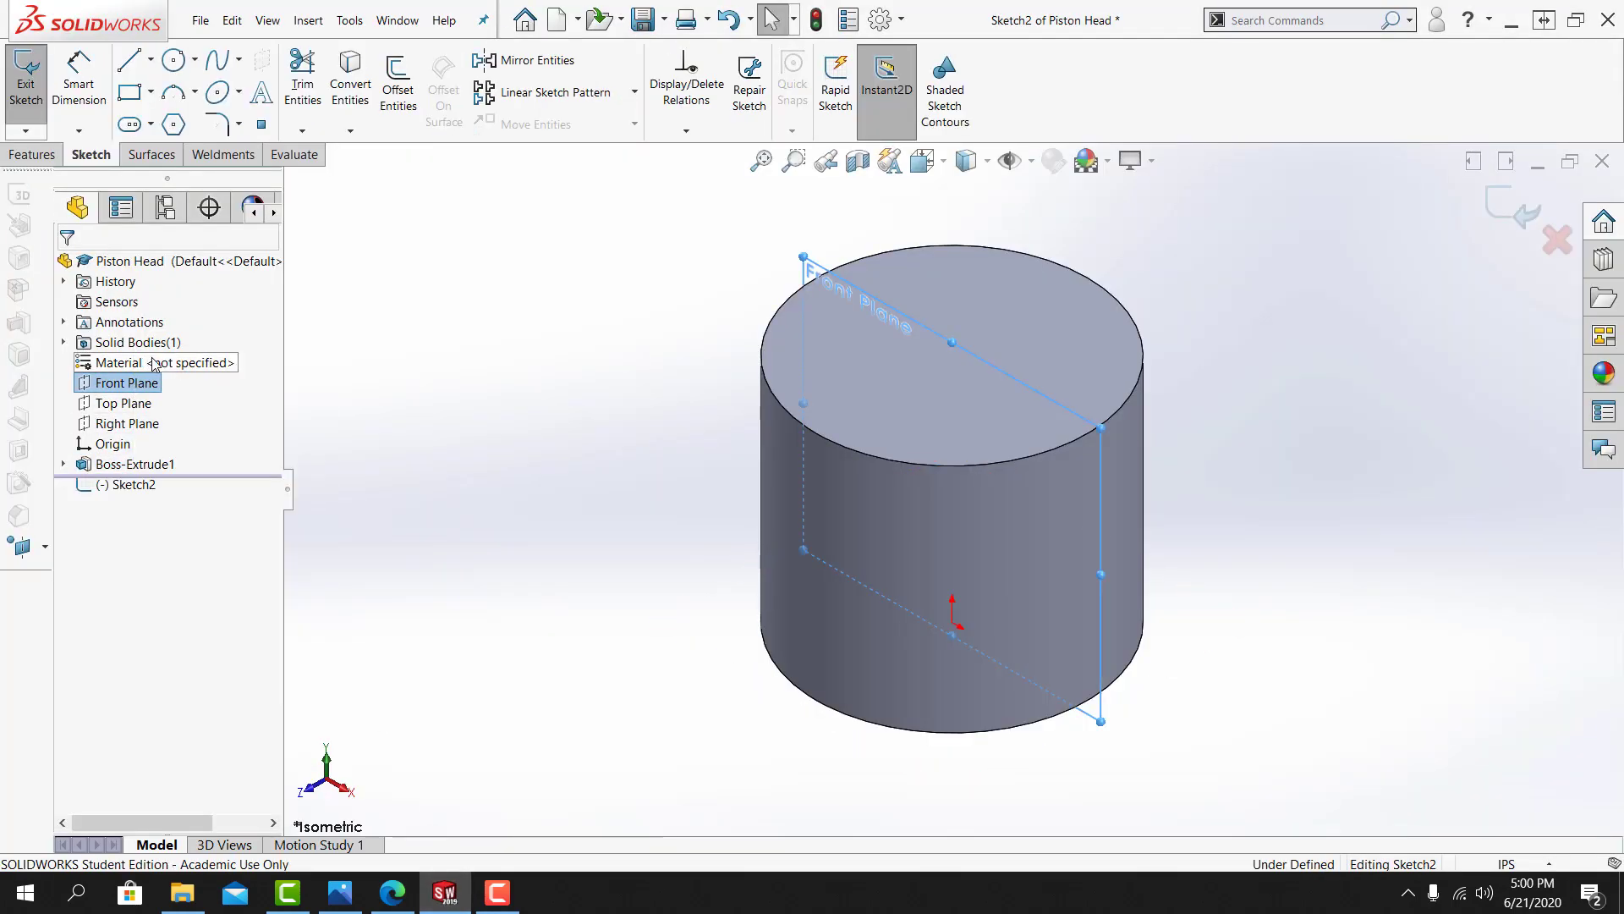
key("space")
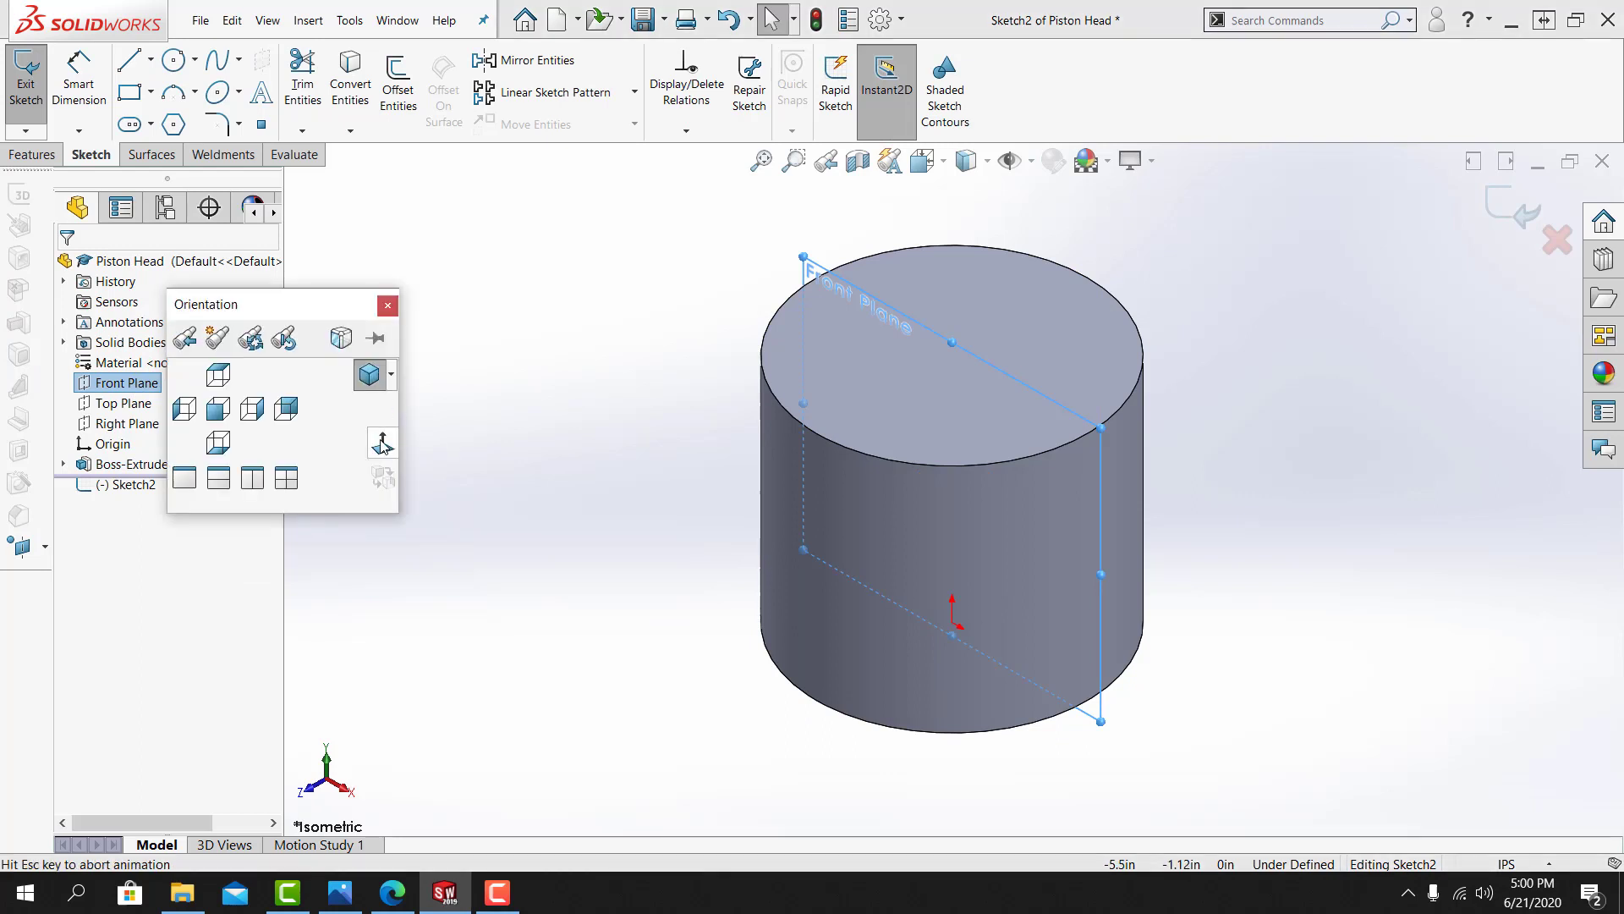
key("ctrl+8")
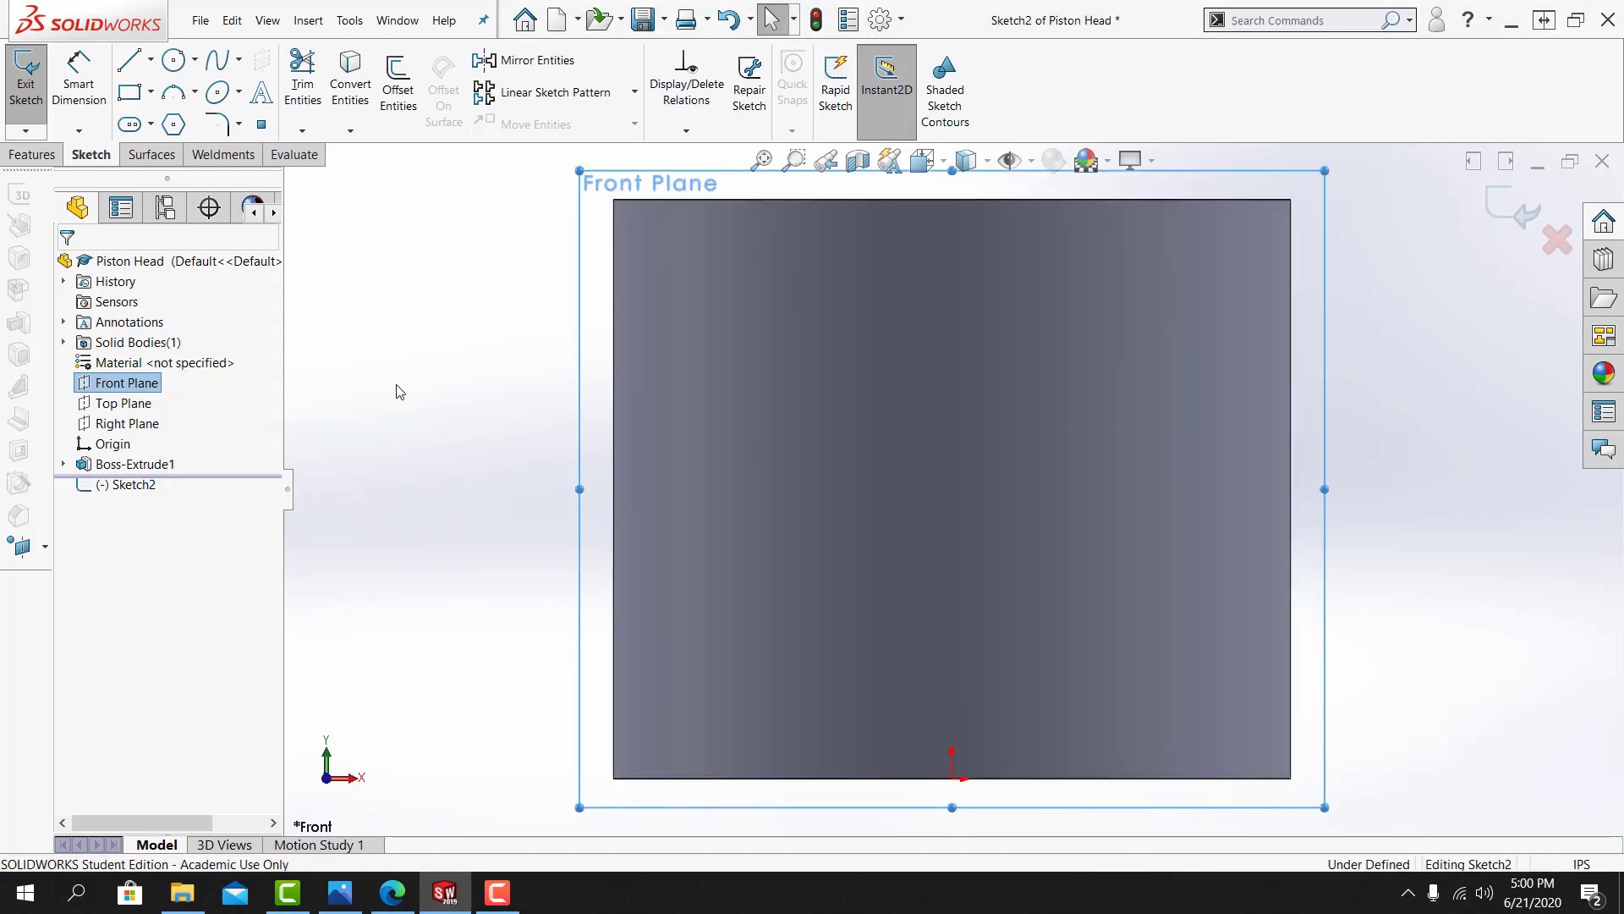
left_click(423, 432)
key("z")
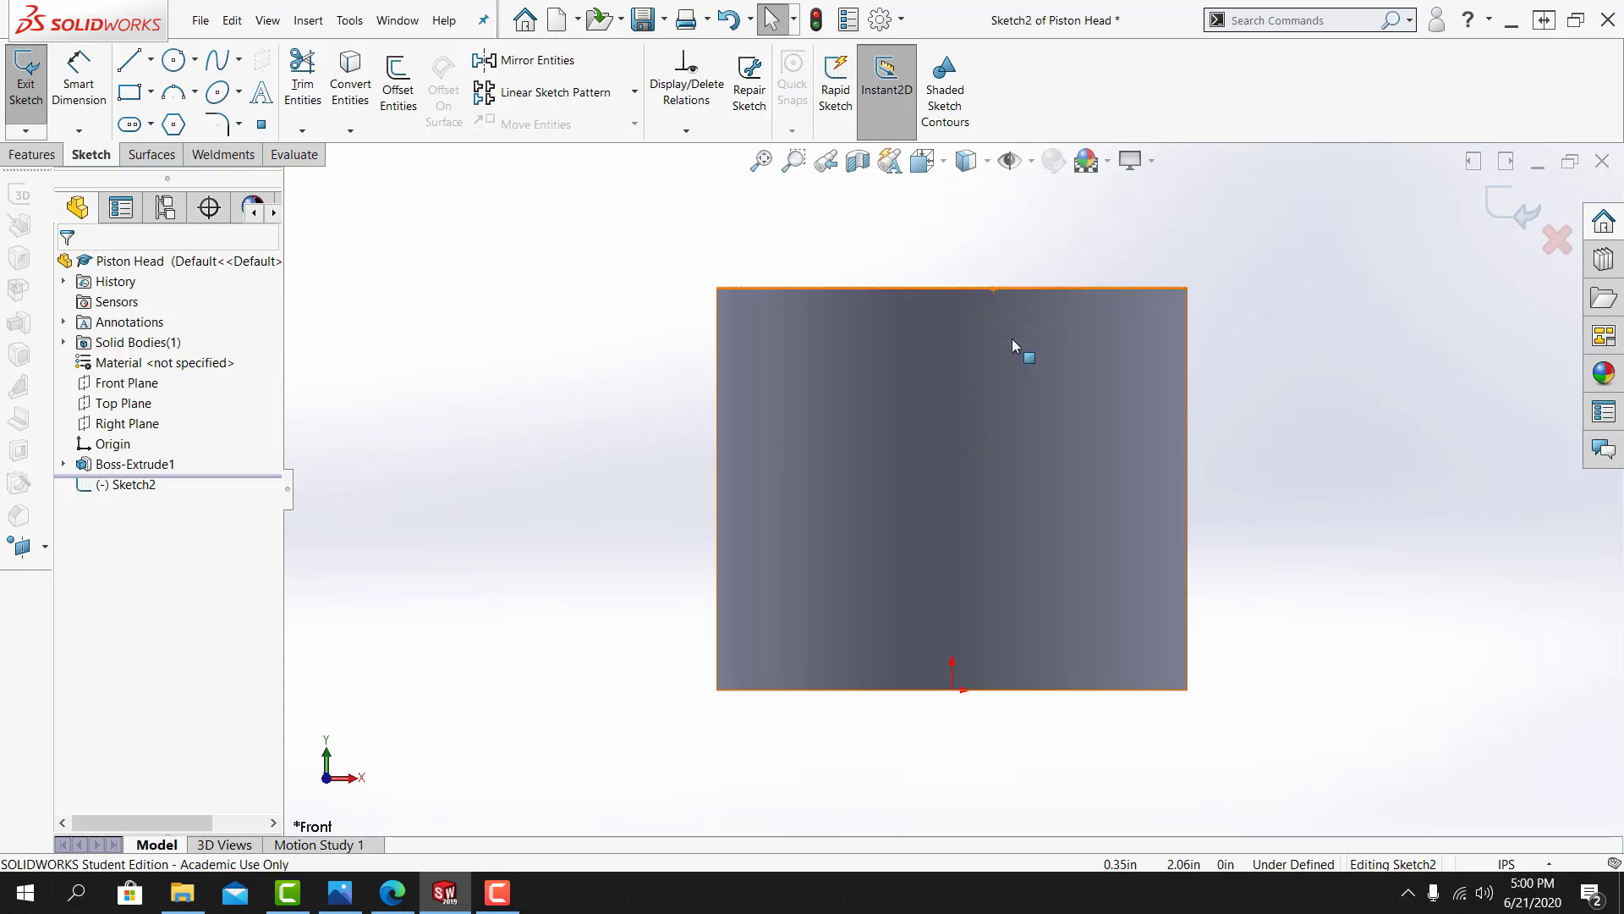
- Draw a vertical centerline about 3.32 in long, aligned with the origin and extending past both ends of the cylinder
left_click(151, 59)
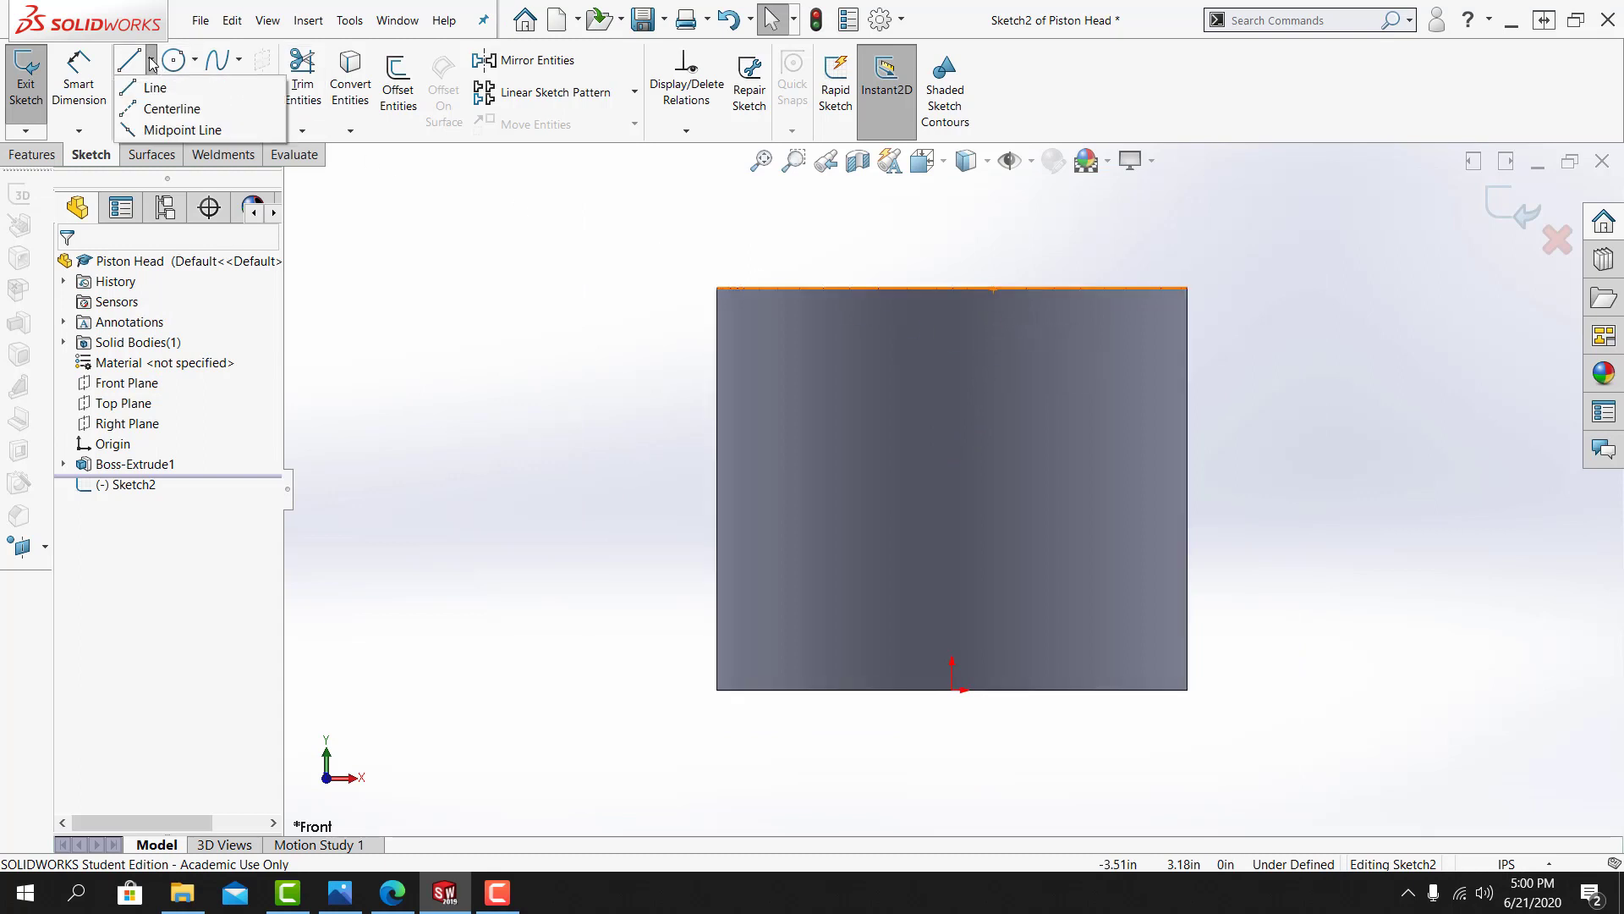
left_click(152, 109)
left_click(951, 248)
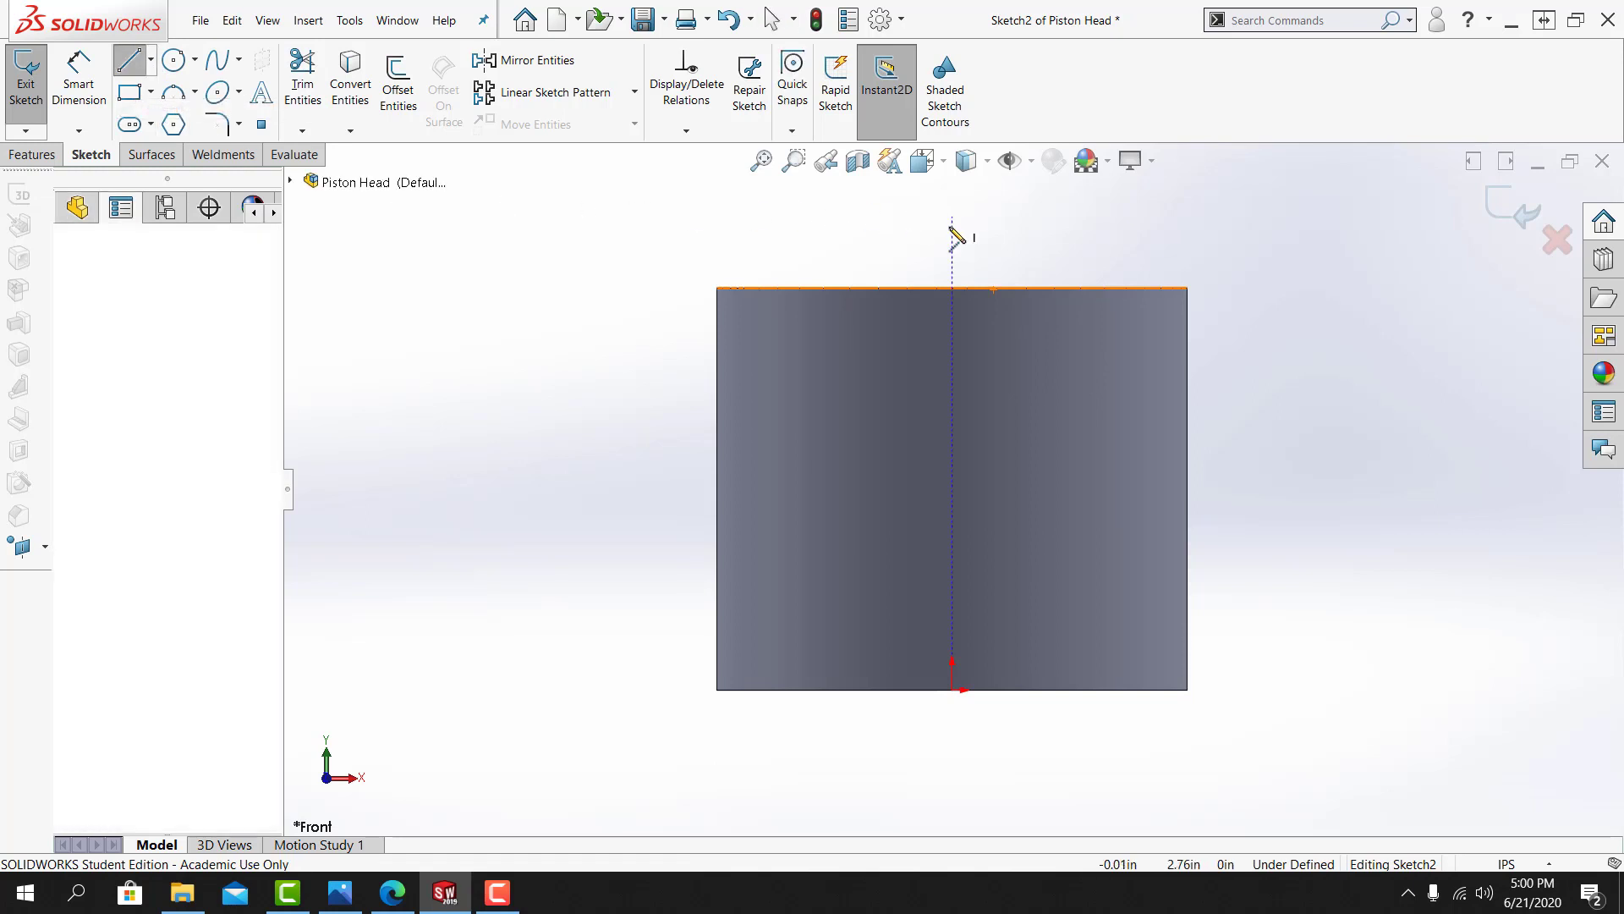
left_click(952, 249)
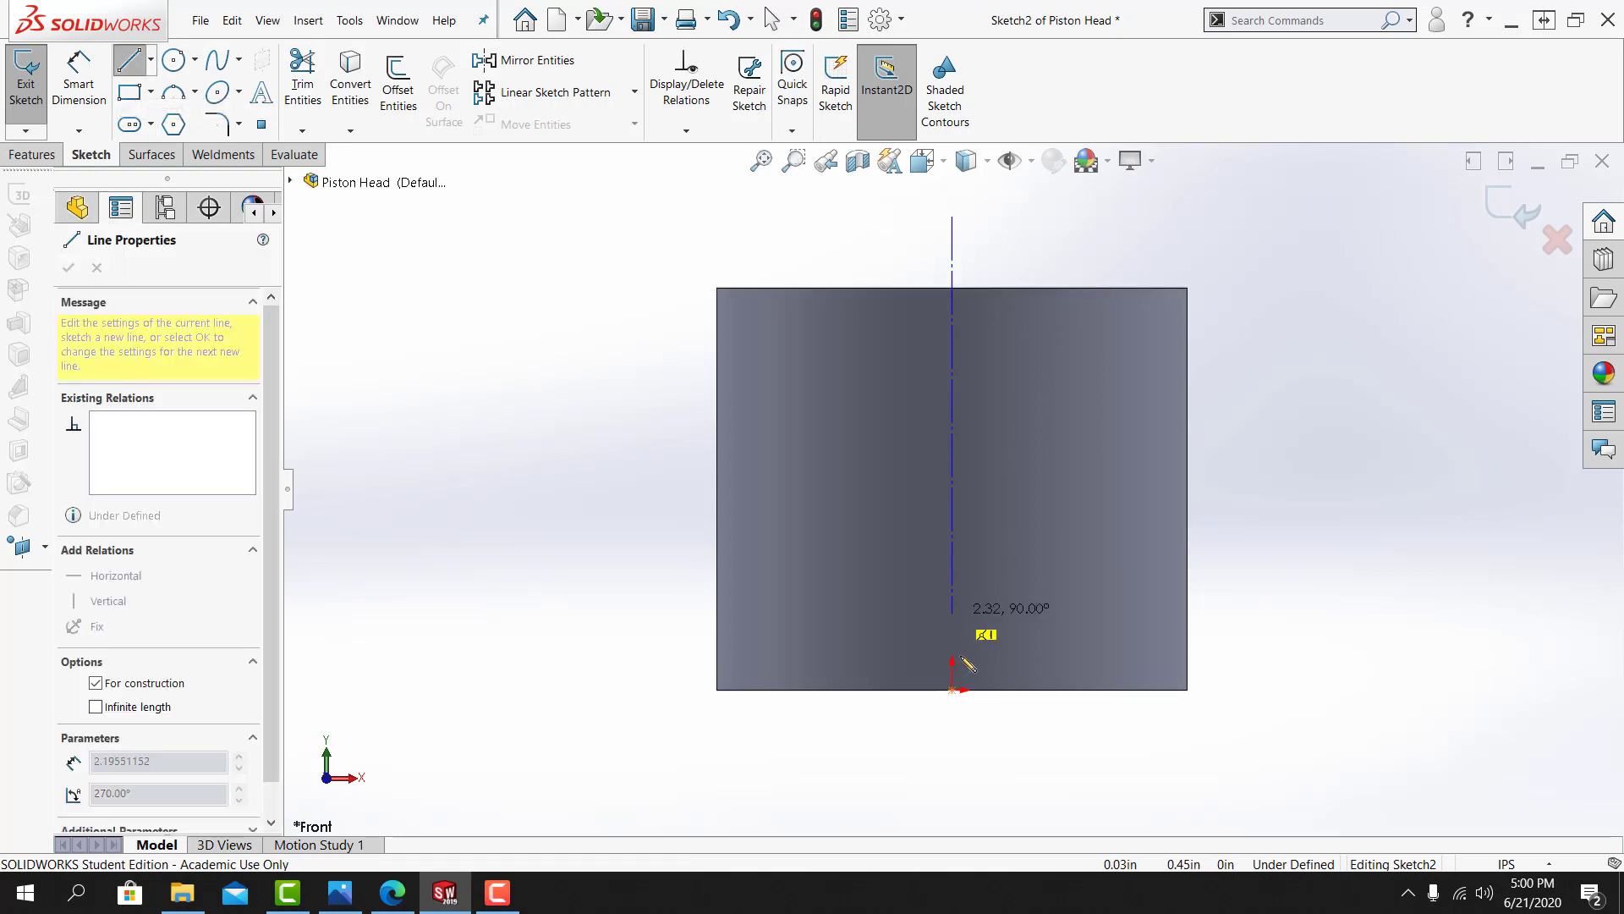
left_click(952, 783)
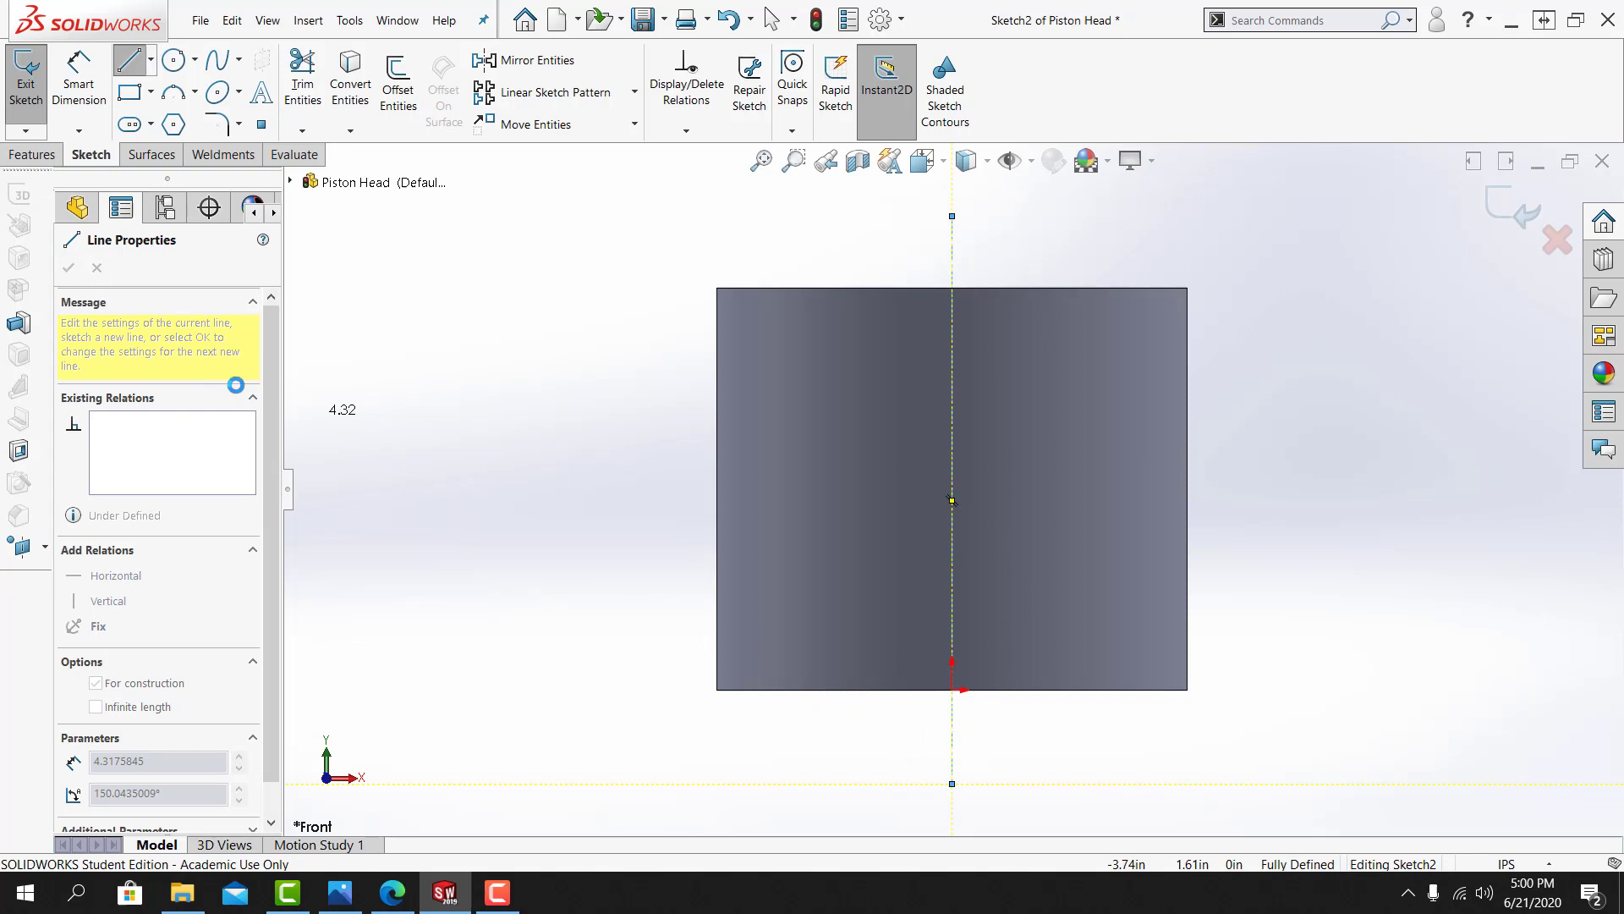
key("Escape")
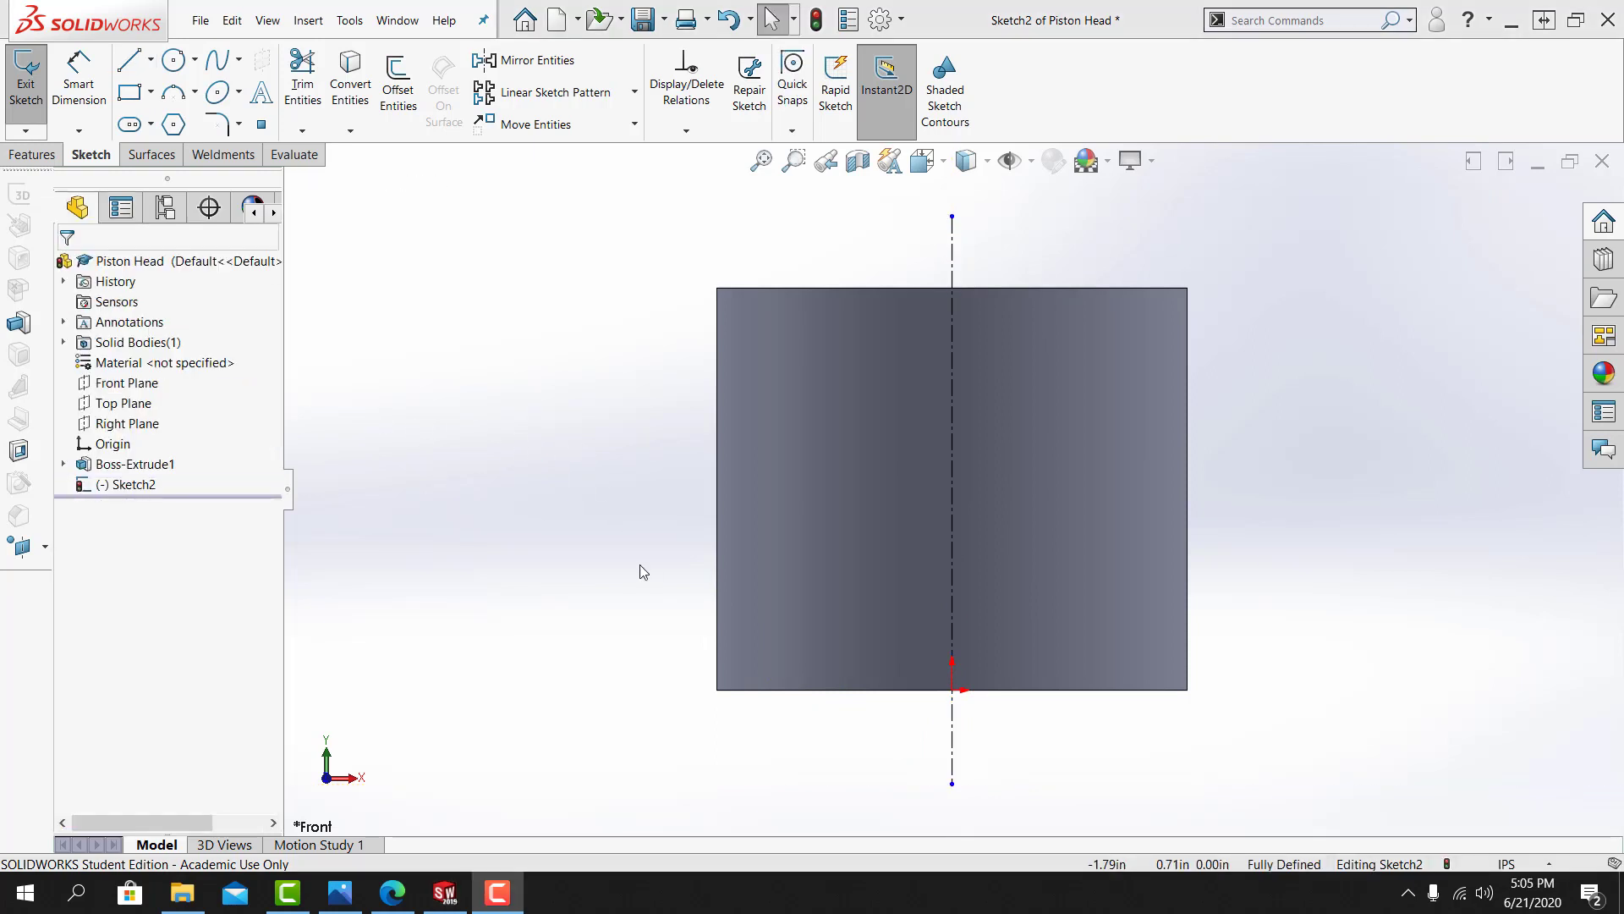
- Sketch a corner rectangle about 1.67 in high from the cylinder's bottom edge to its right silhouette edge, starting about 0.79 in from the centerline
left_click(132, 94)
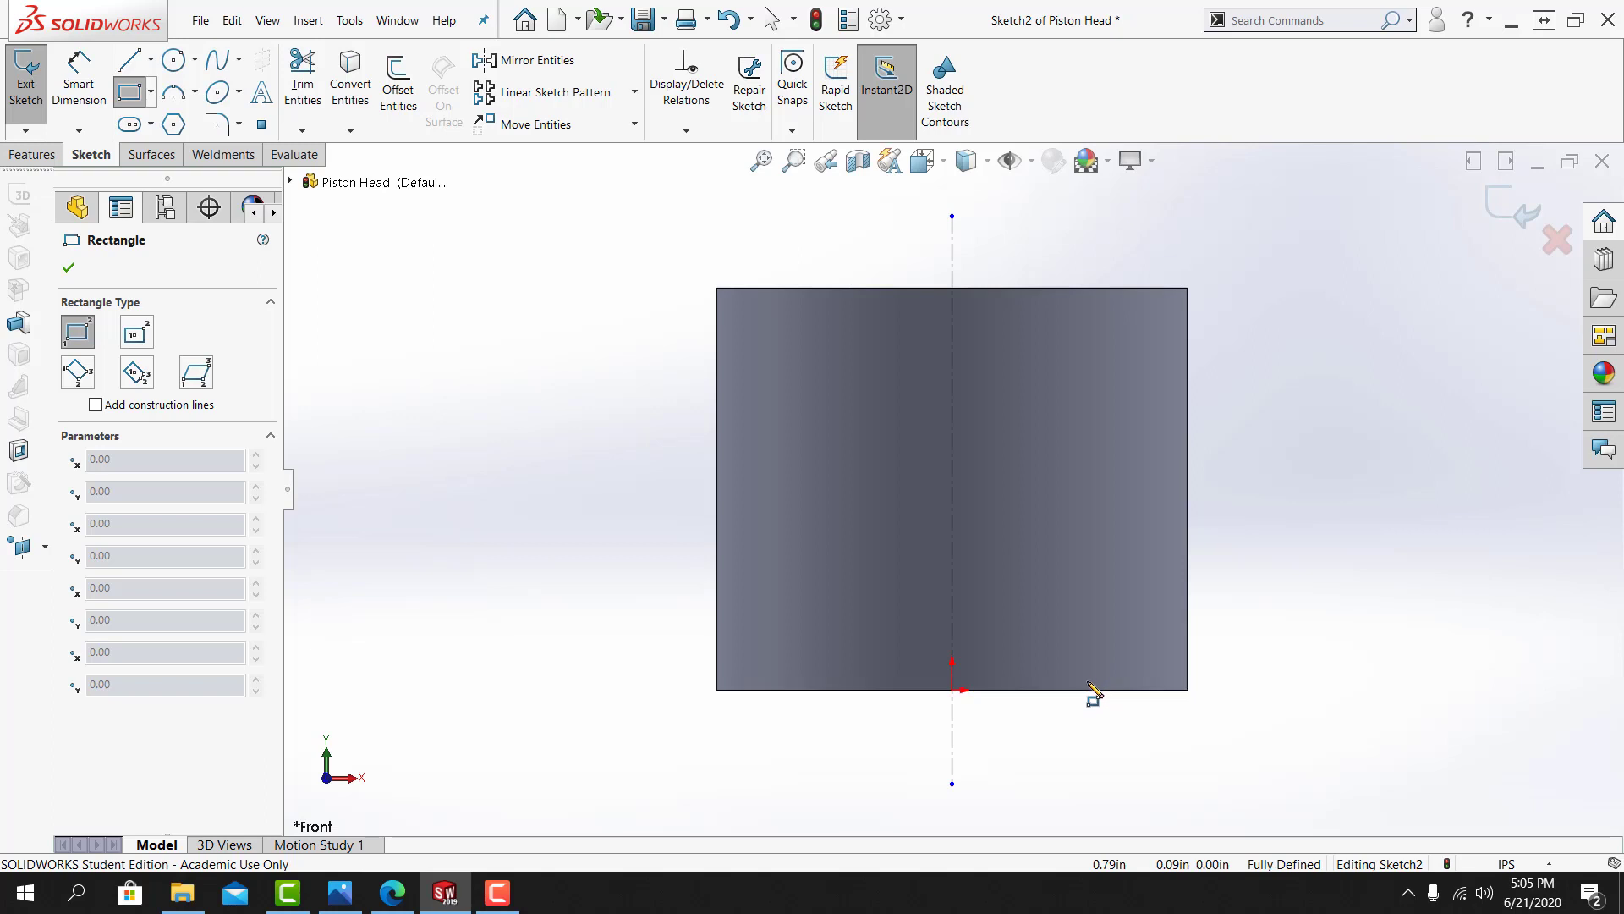
left_click(1087, 690)
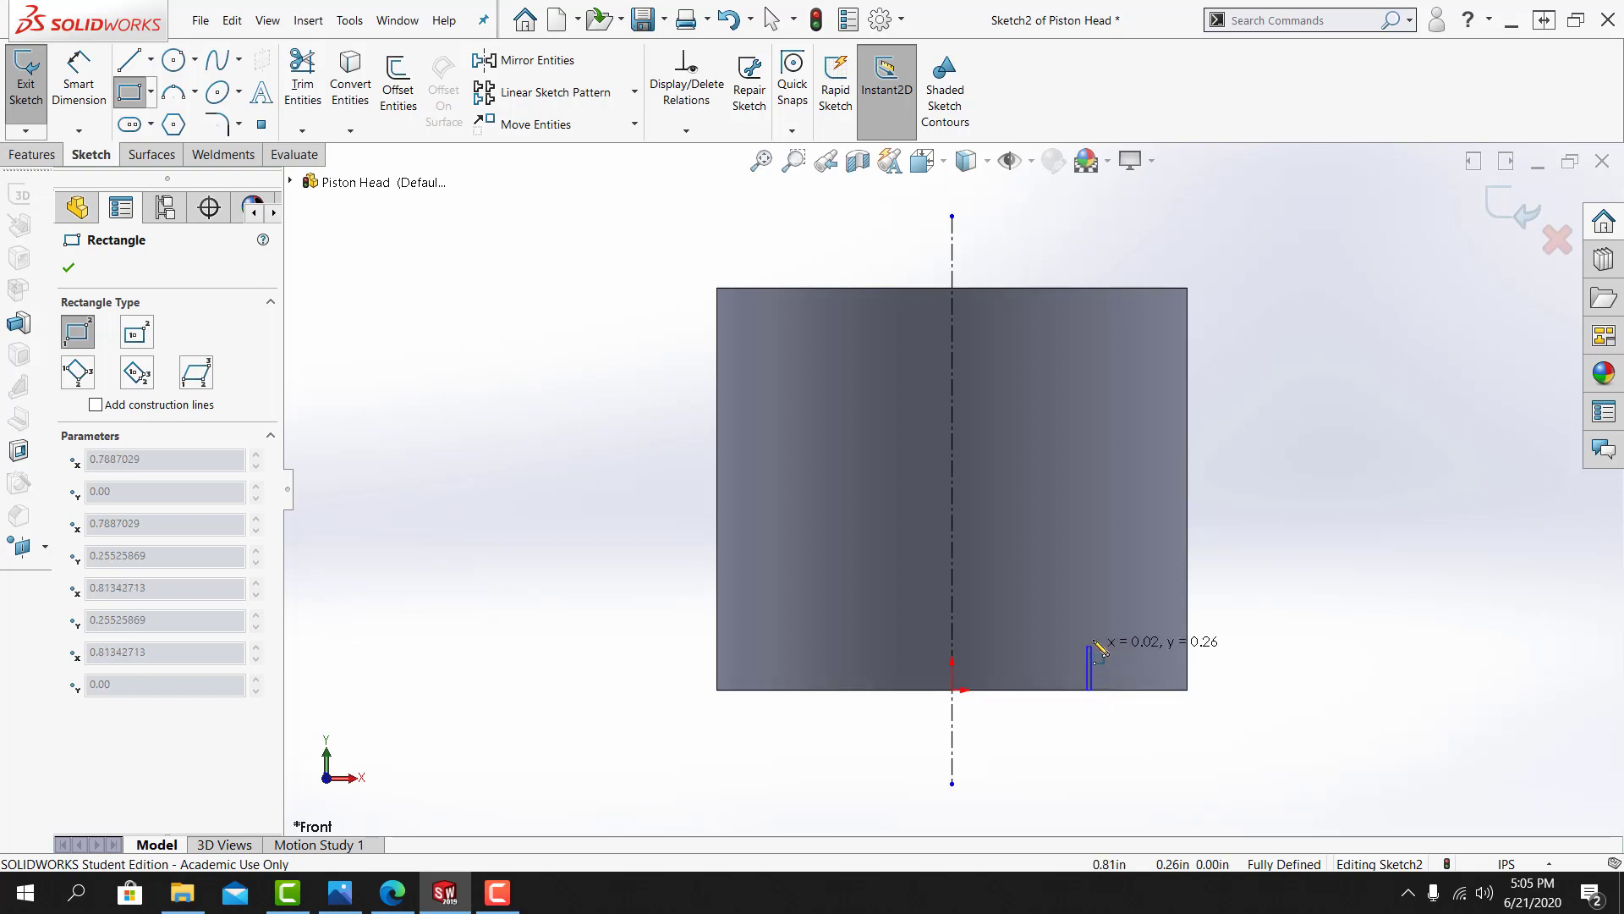
left_click(1189, 405)
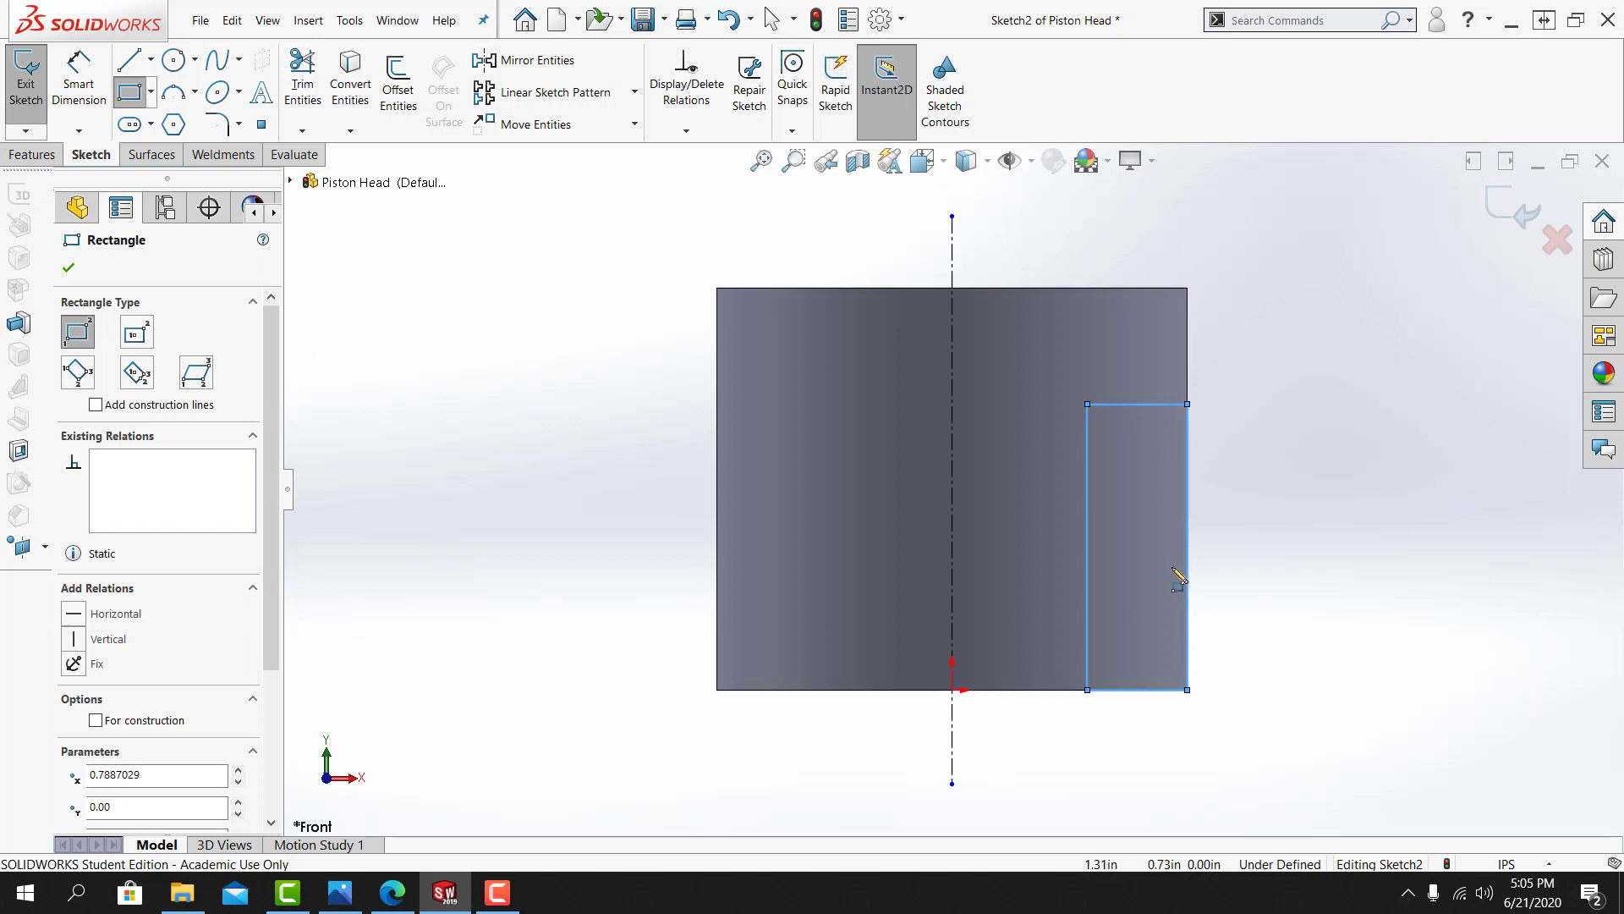
left_click(69, 269)
left_click(615, 523)
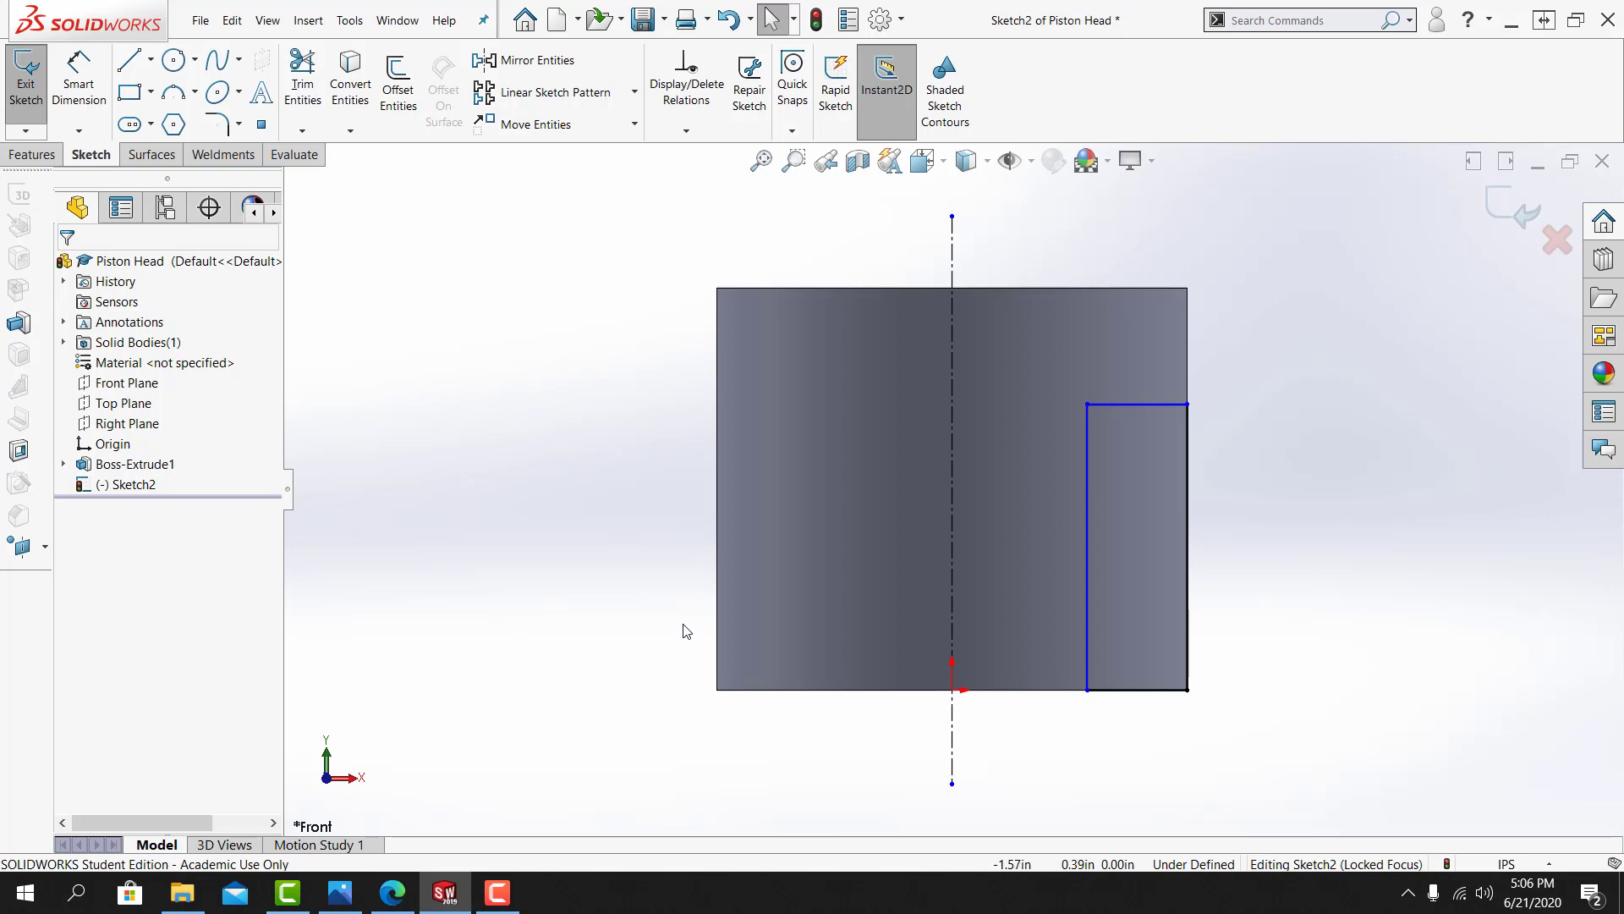
- Check the PDF drawing and dimension the rectangle's height as 1.515 in with three-decimal precision
left_click(445, 892)
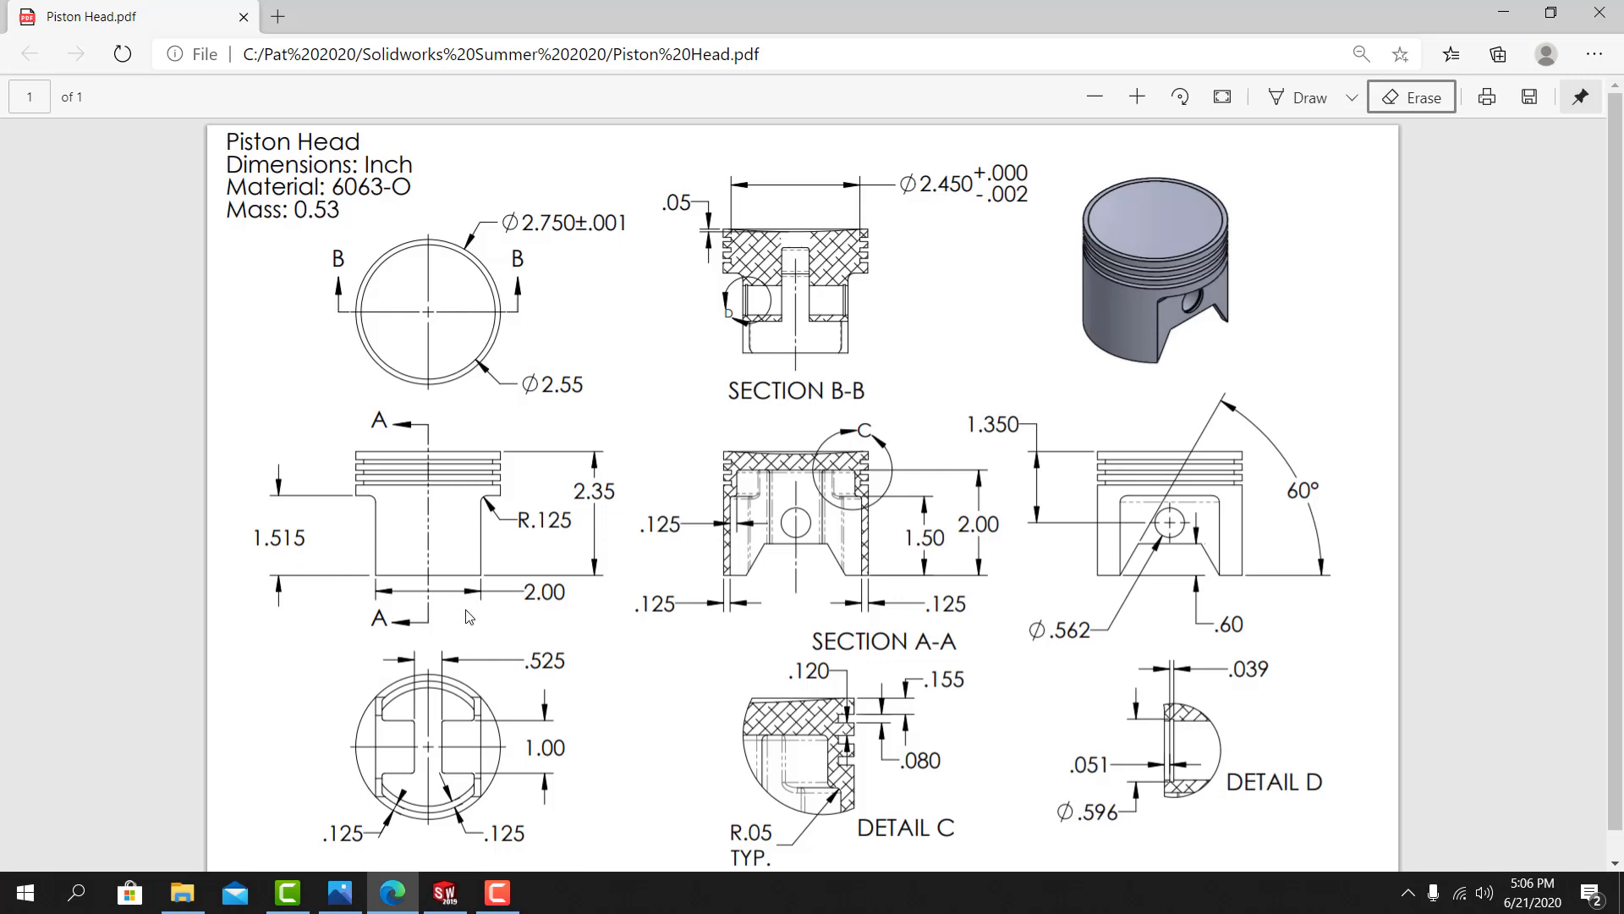
key("alt+Tab")
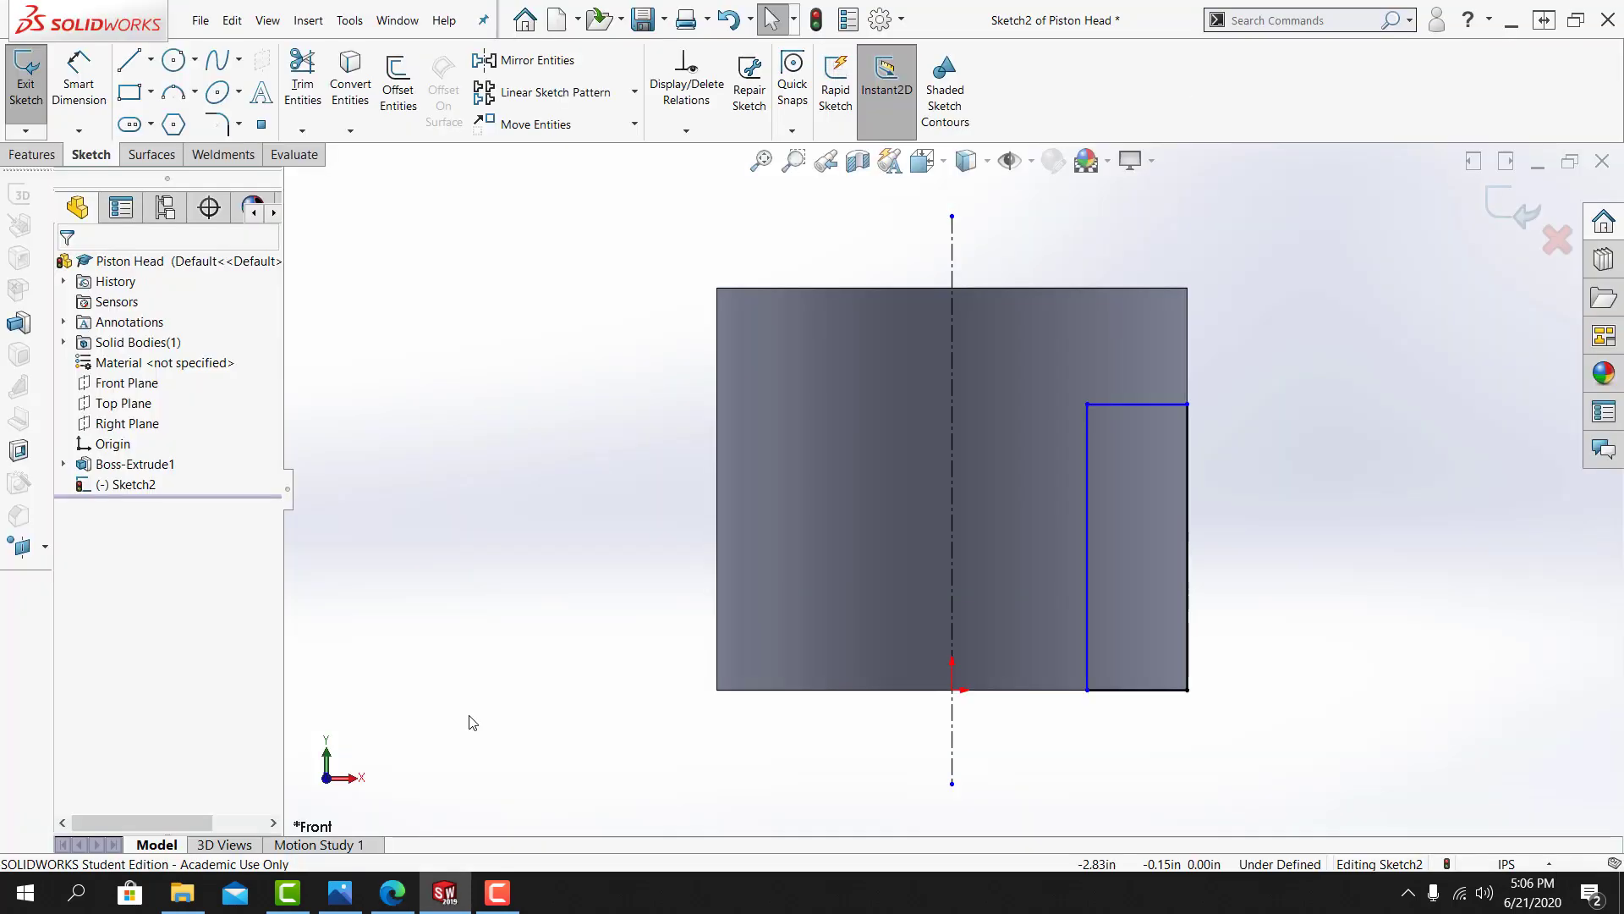
left_click(93, 89)
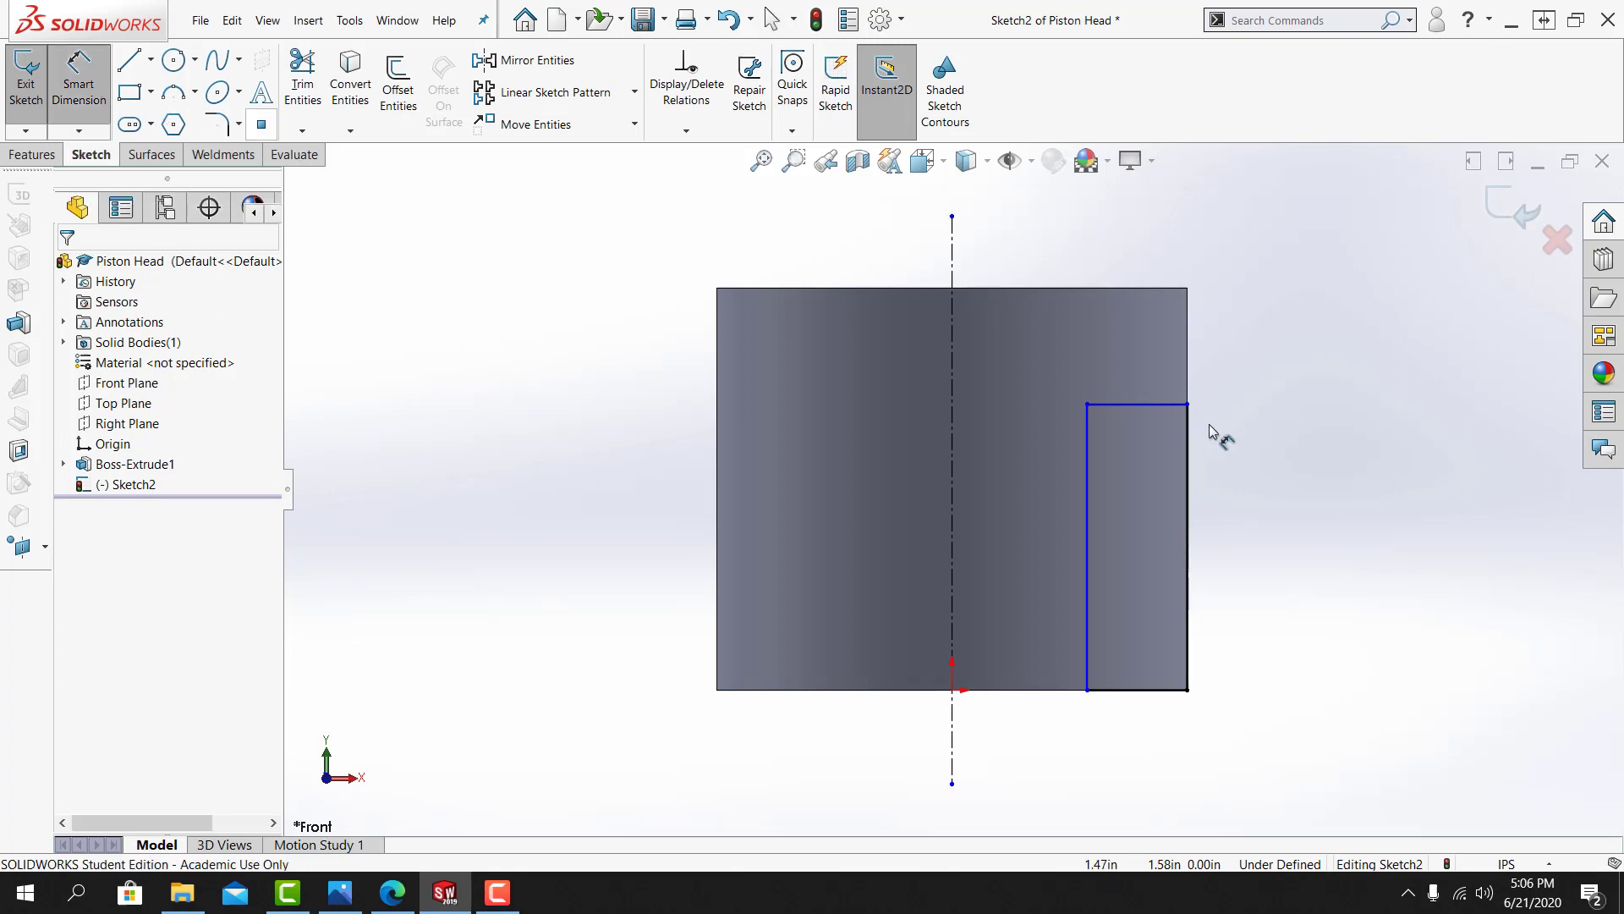
left_click(1190, 522)
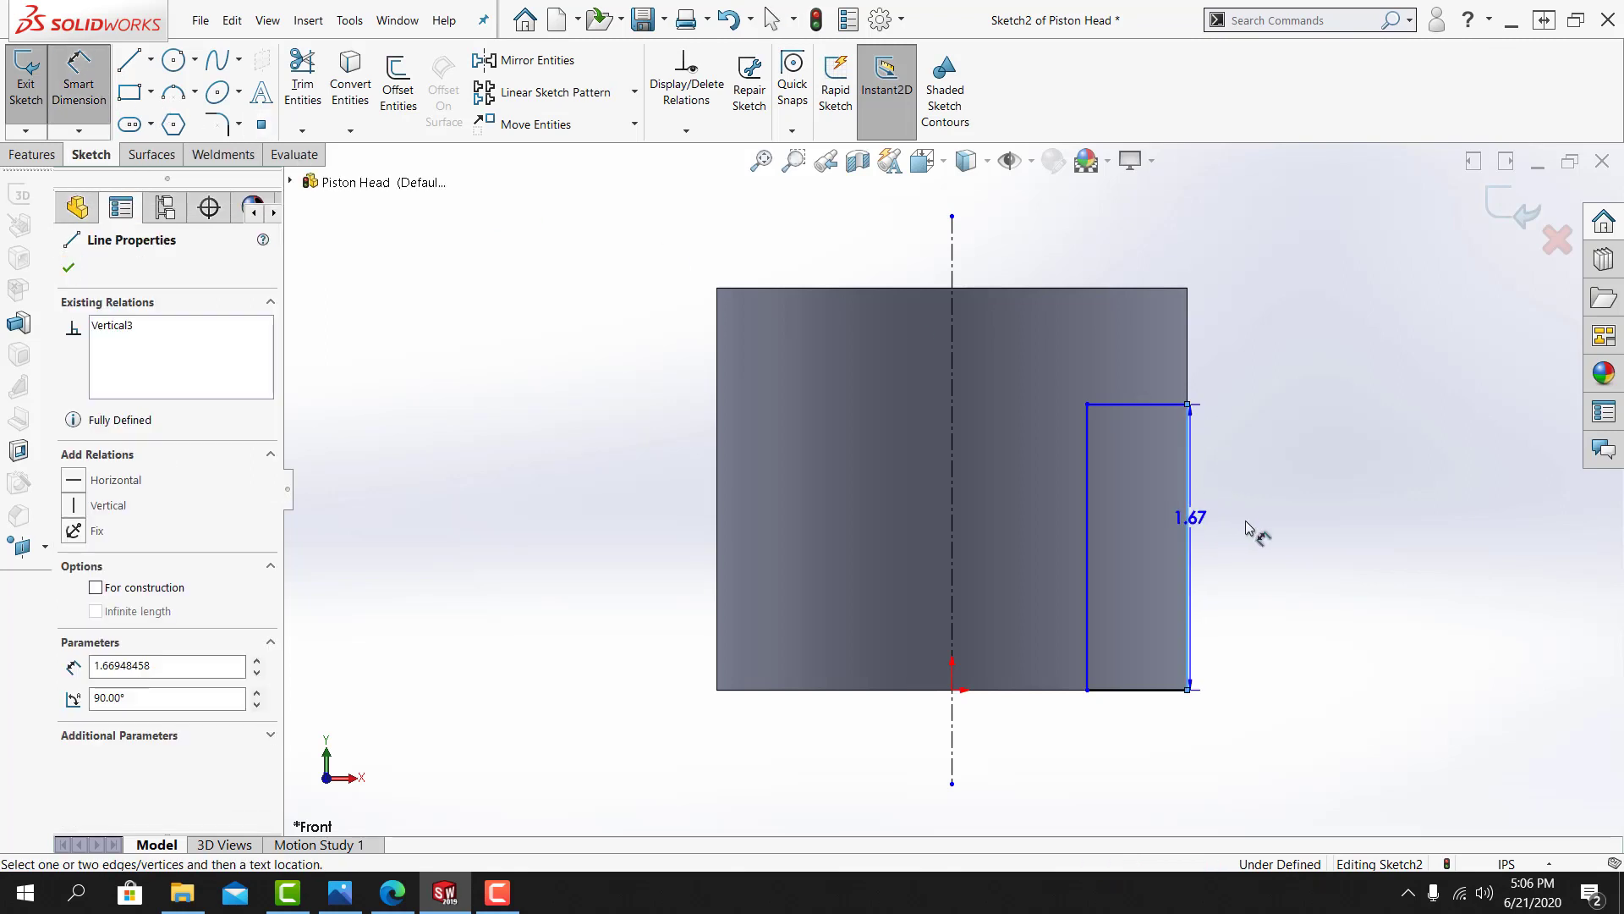
left_click(1341, 519)
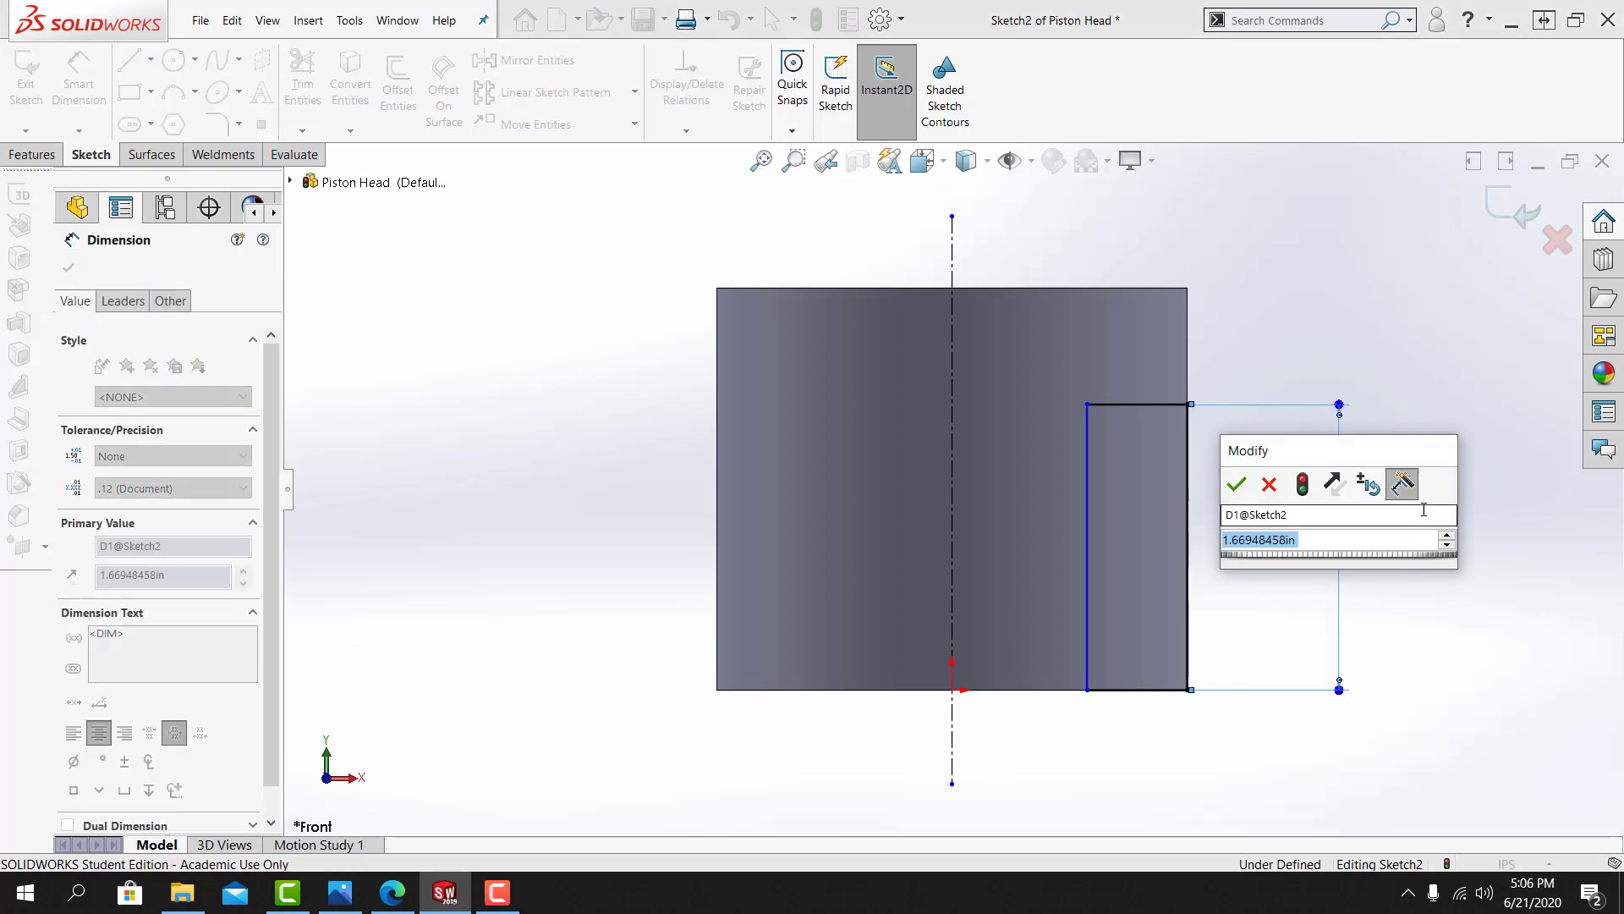
type("1.515")
key("Return")
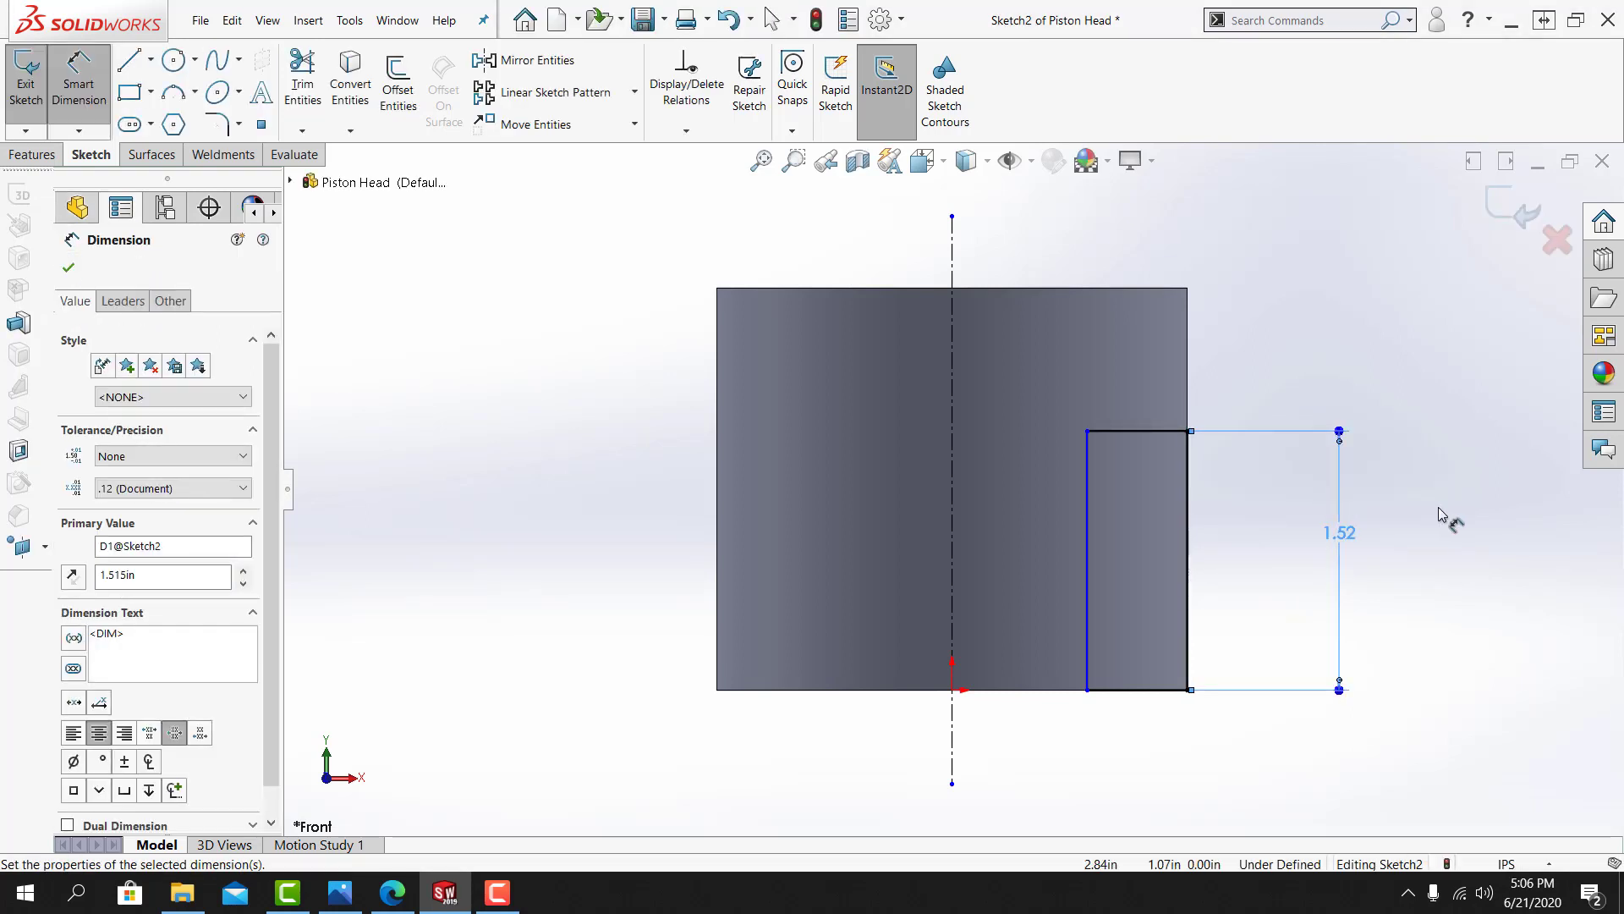
left_click(226, 489)
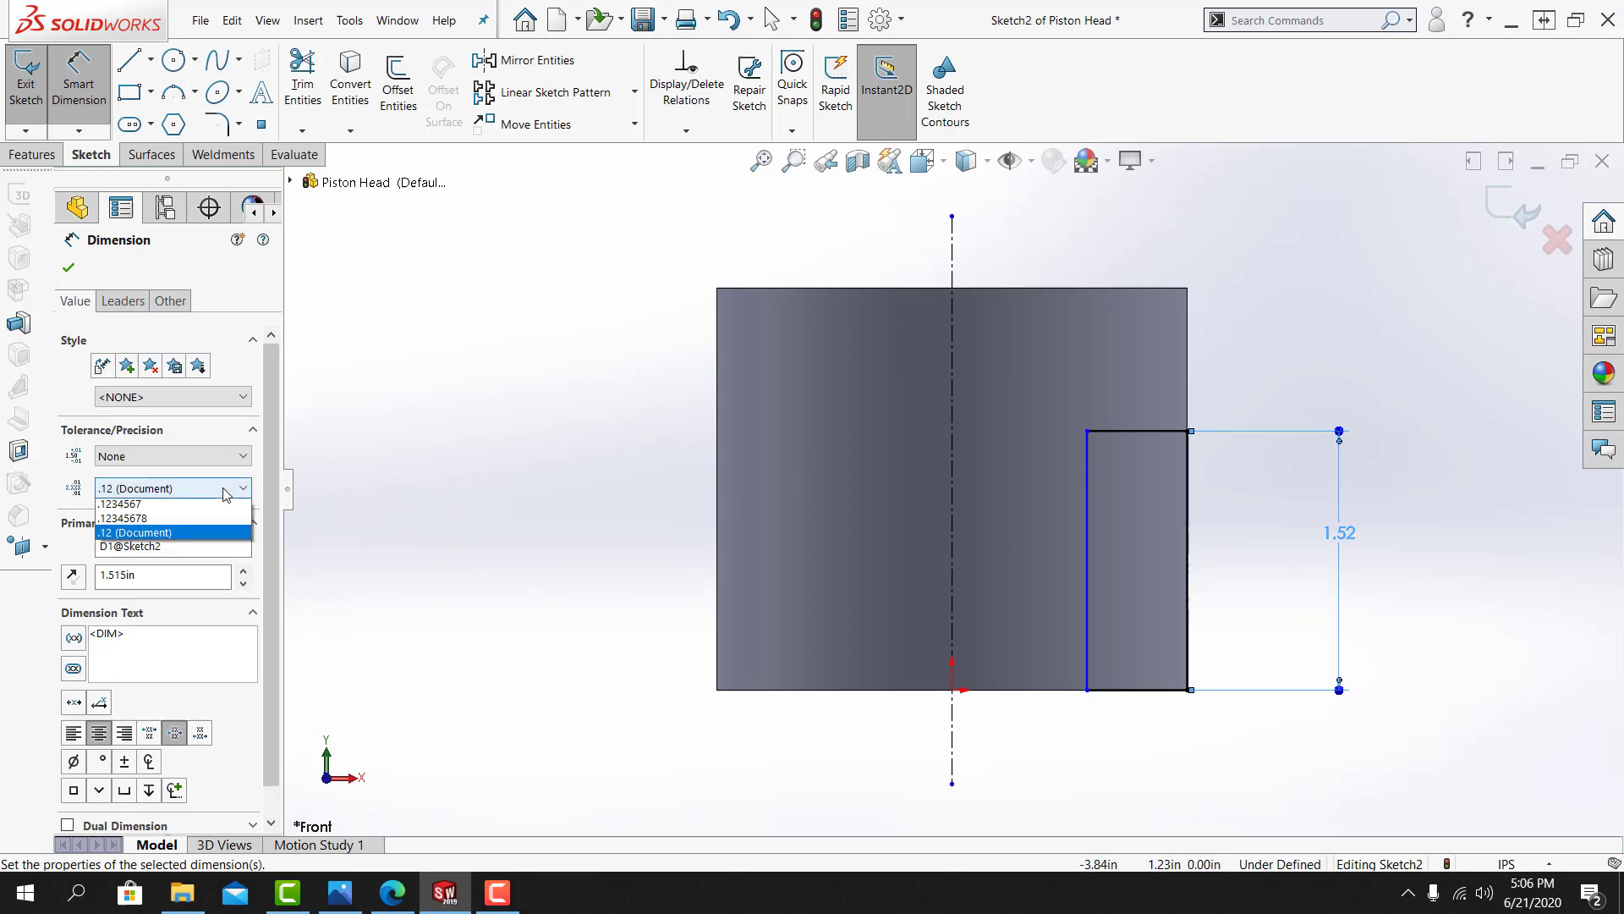
left_click(135, 550)
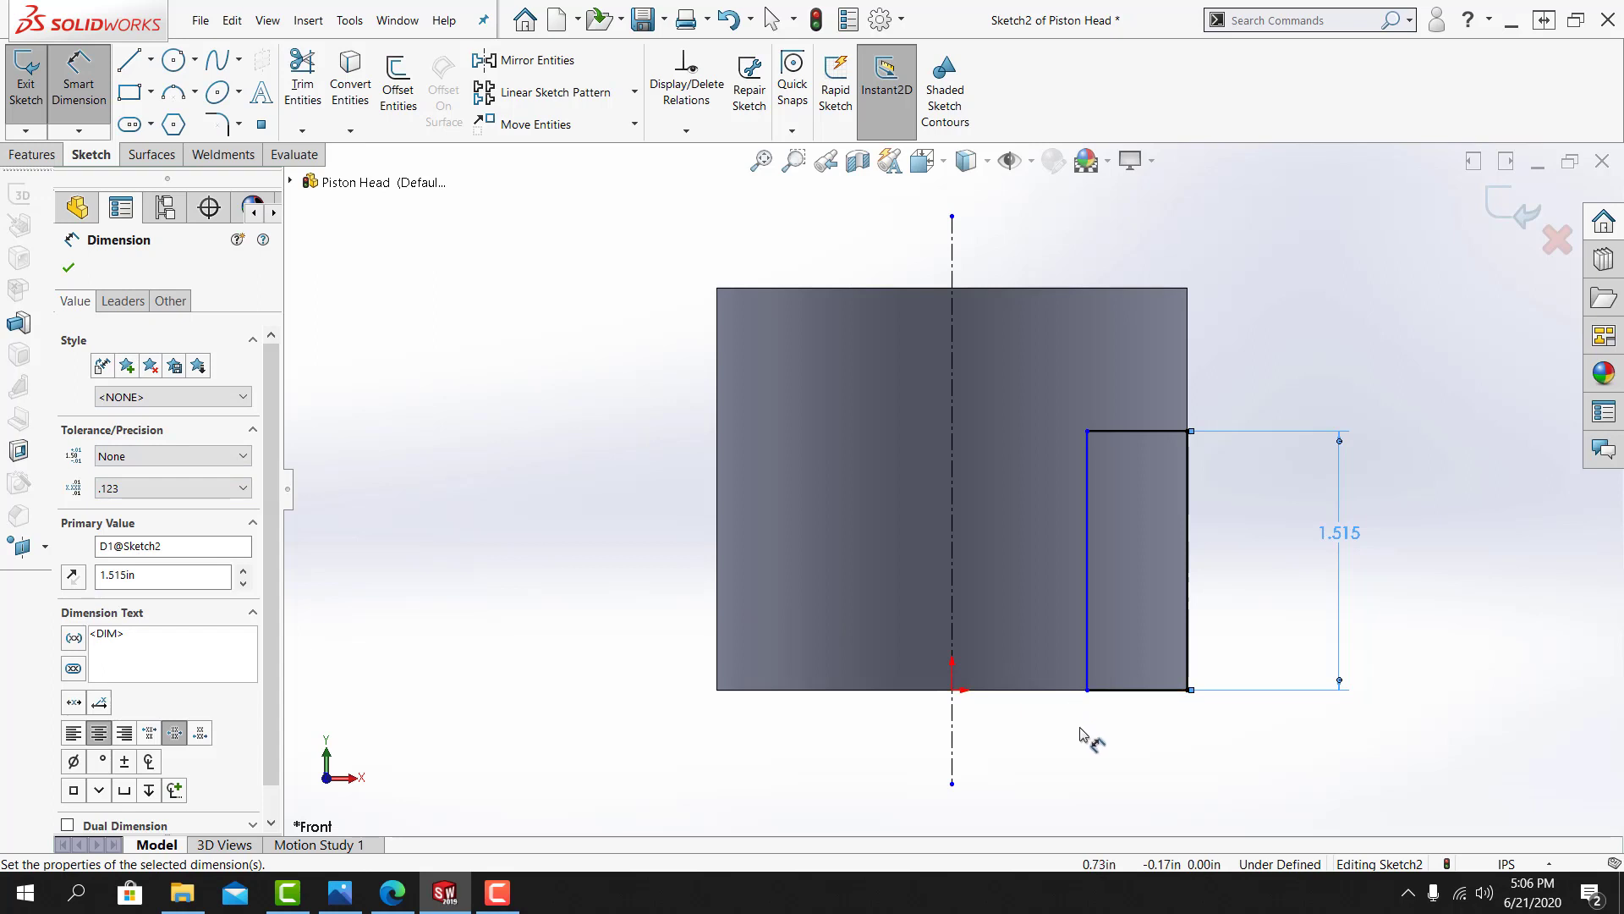
- Add a doubled dimension of 2 in across the centerline to the rectangle's inner vertical edge
left_click(1089, 520)
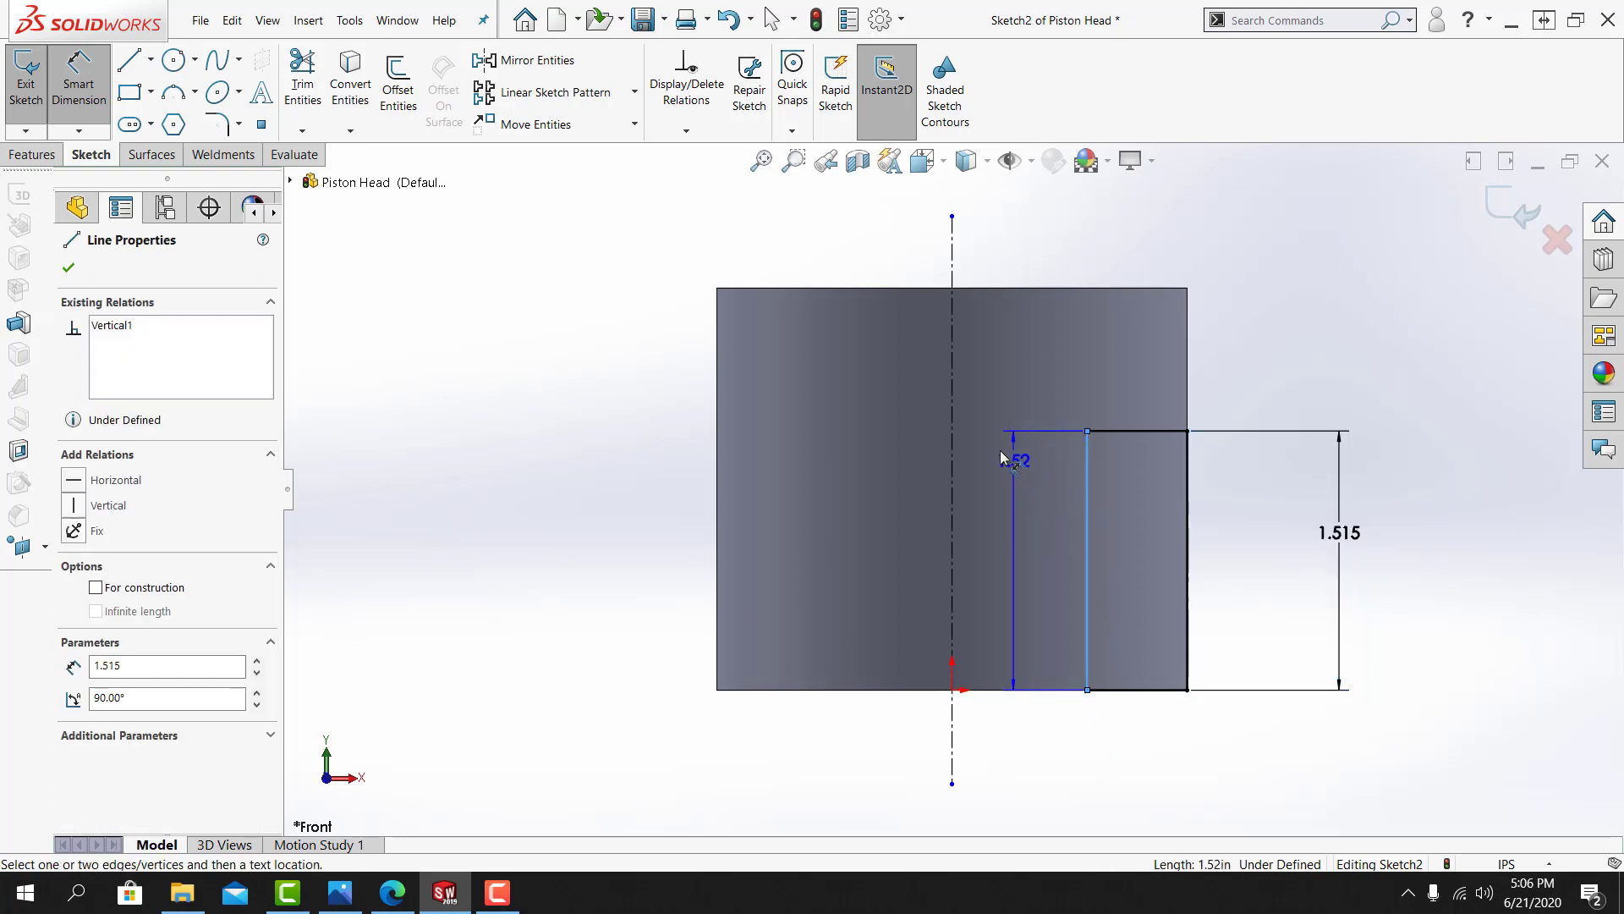
left_click(952, 434)
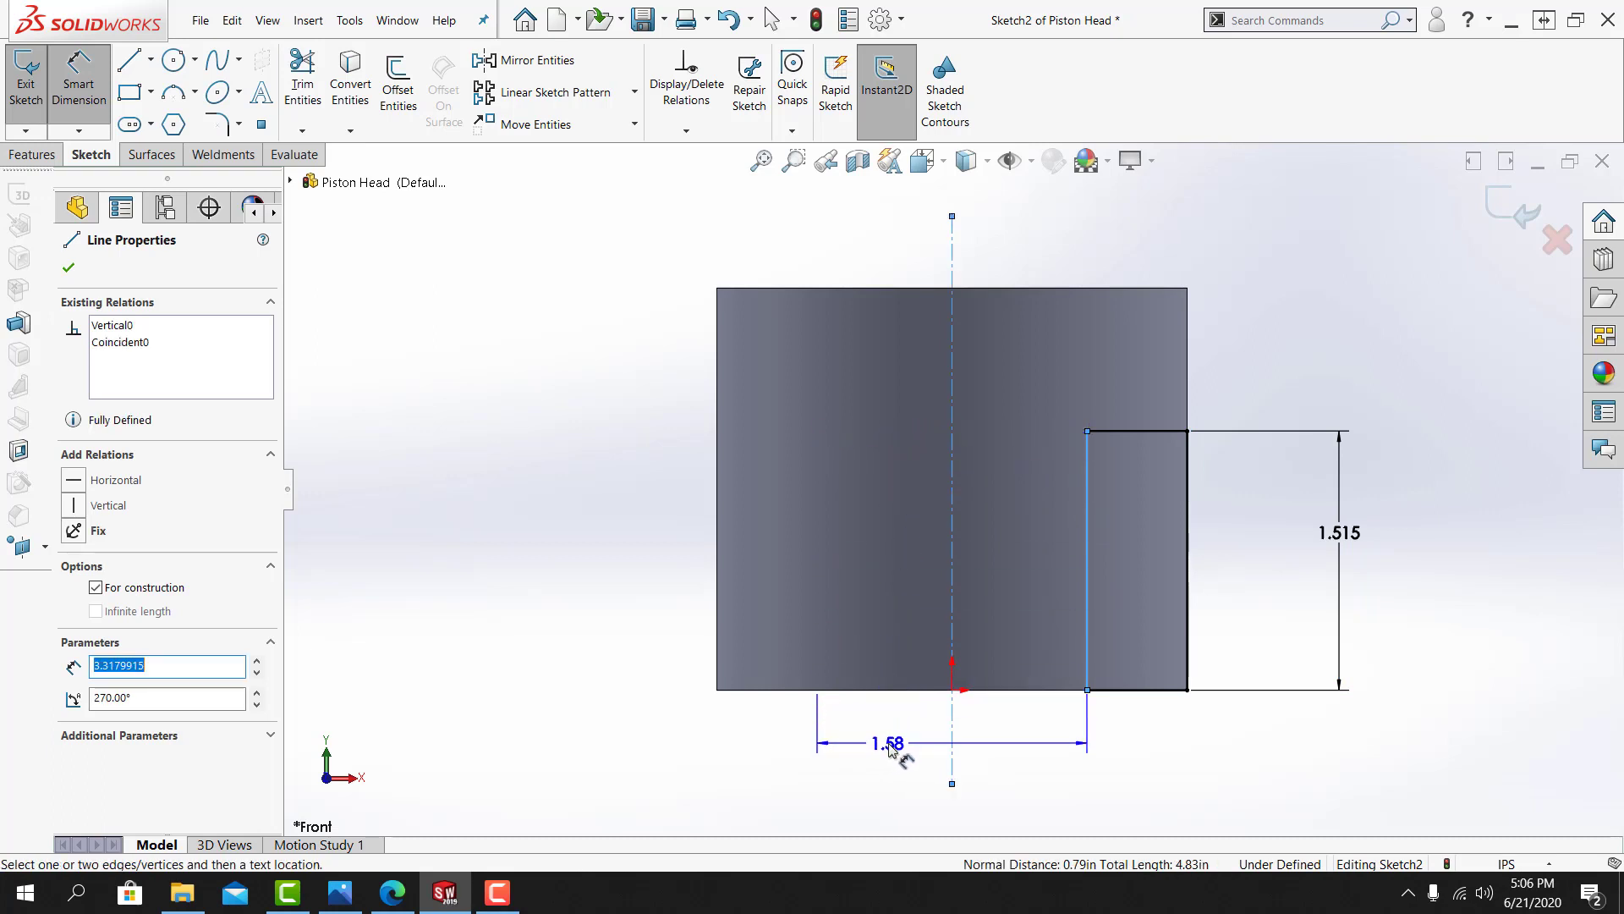
left_click(889, 752)
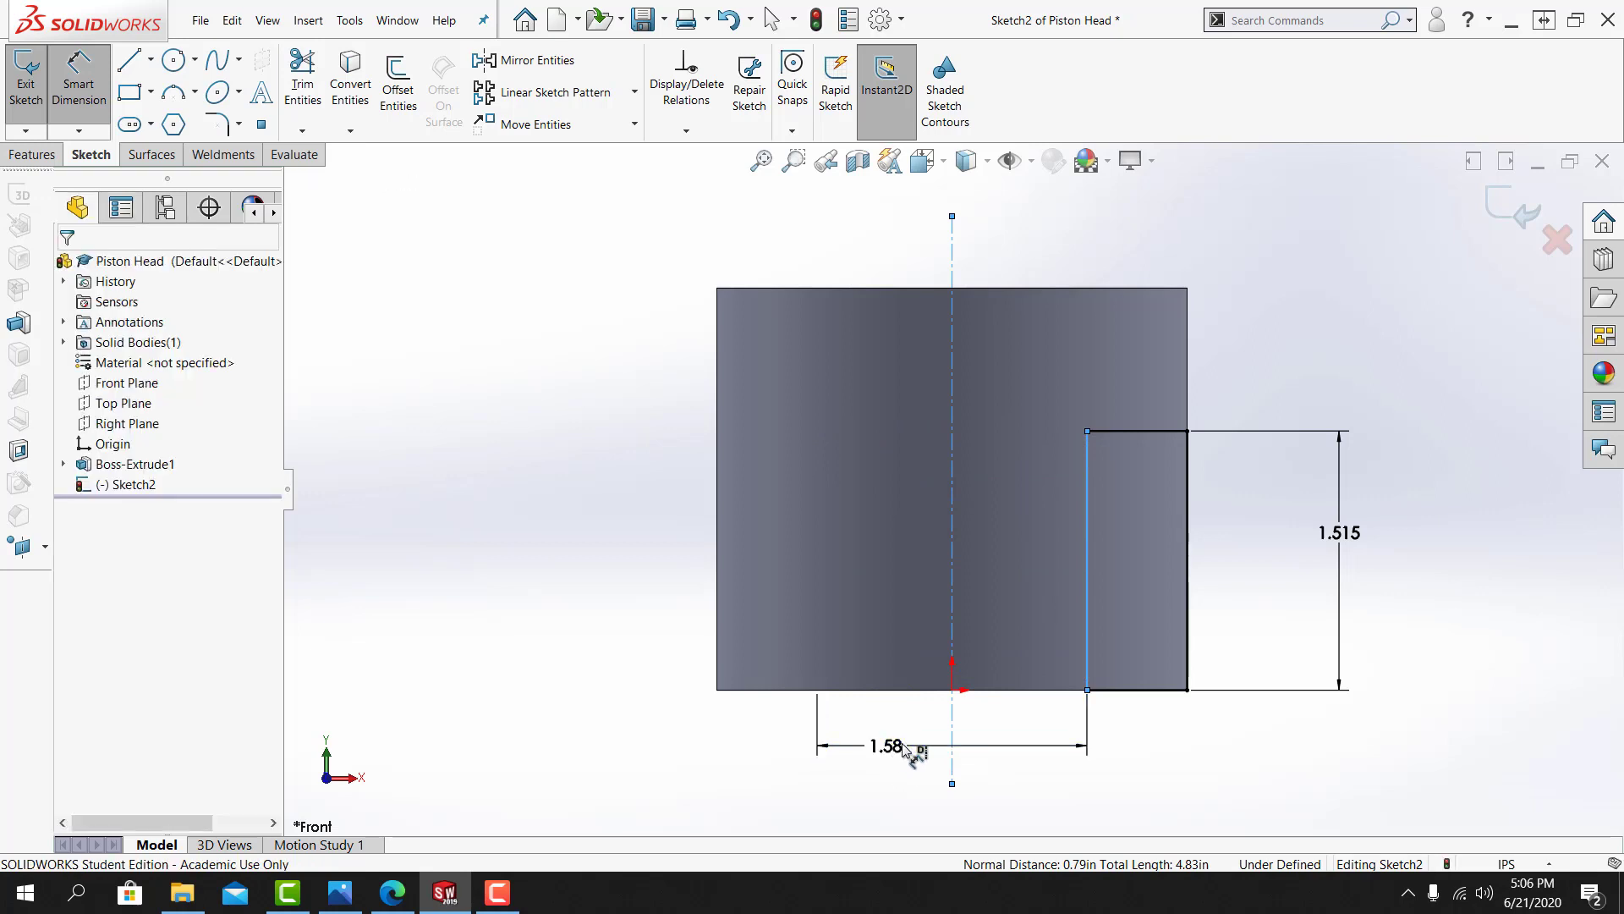
type("2")
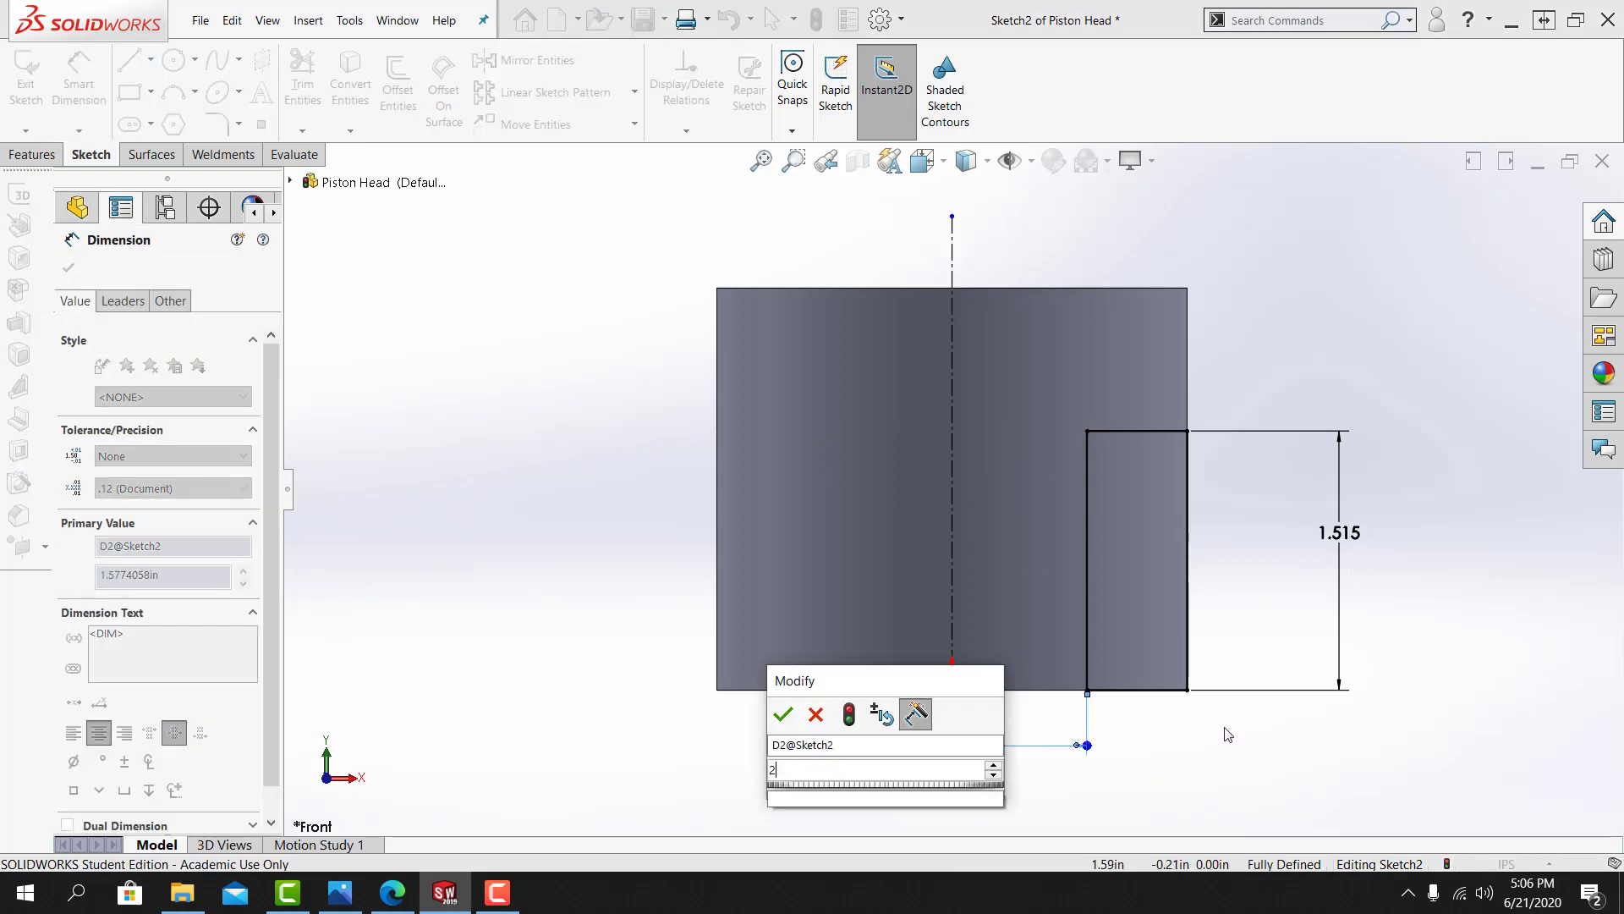
key("Return")
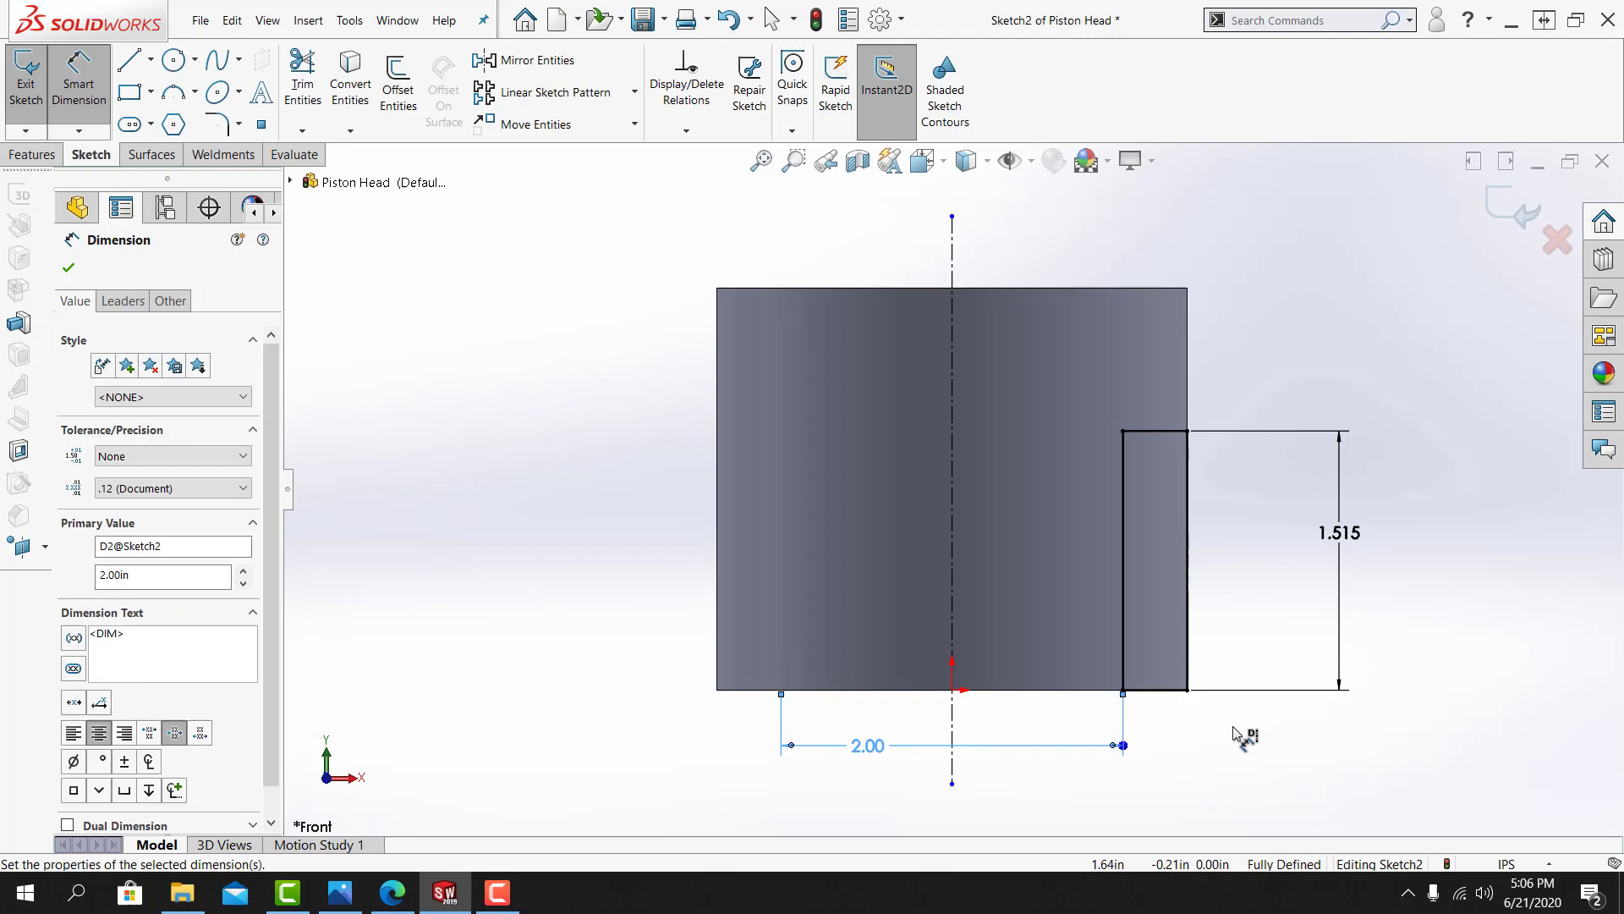
- Check the PDF drawing for the corner radius and fillet the rectangle's upper inner corner with a 0.125 in radius
left_click(69, 268)
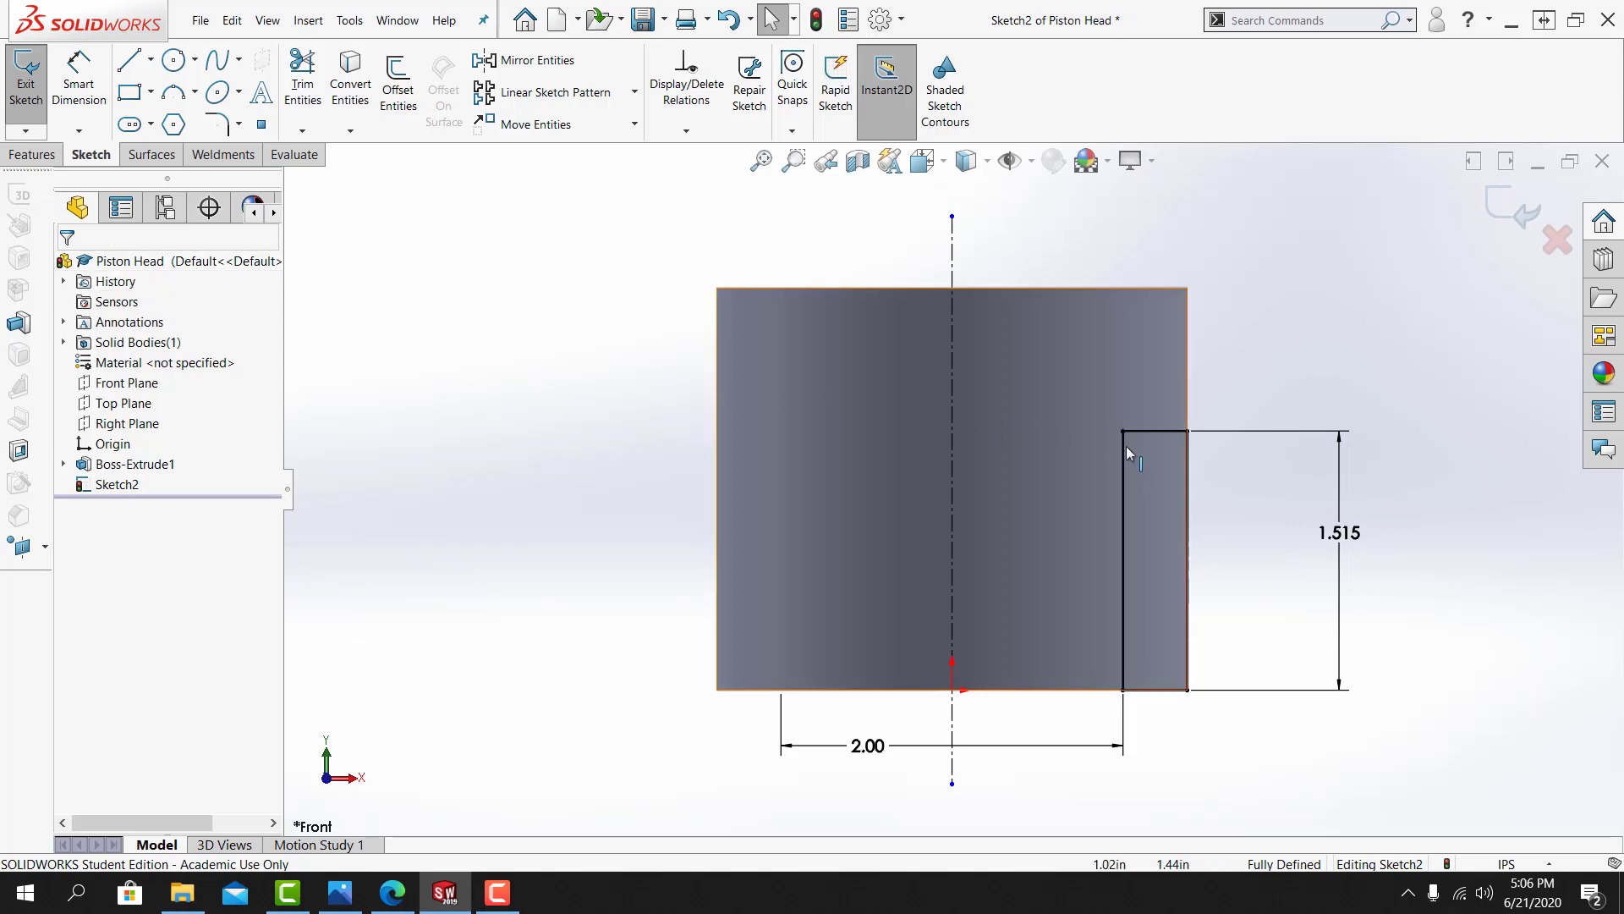
left_click(392, 893)
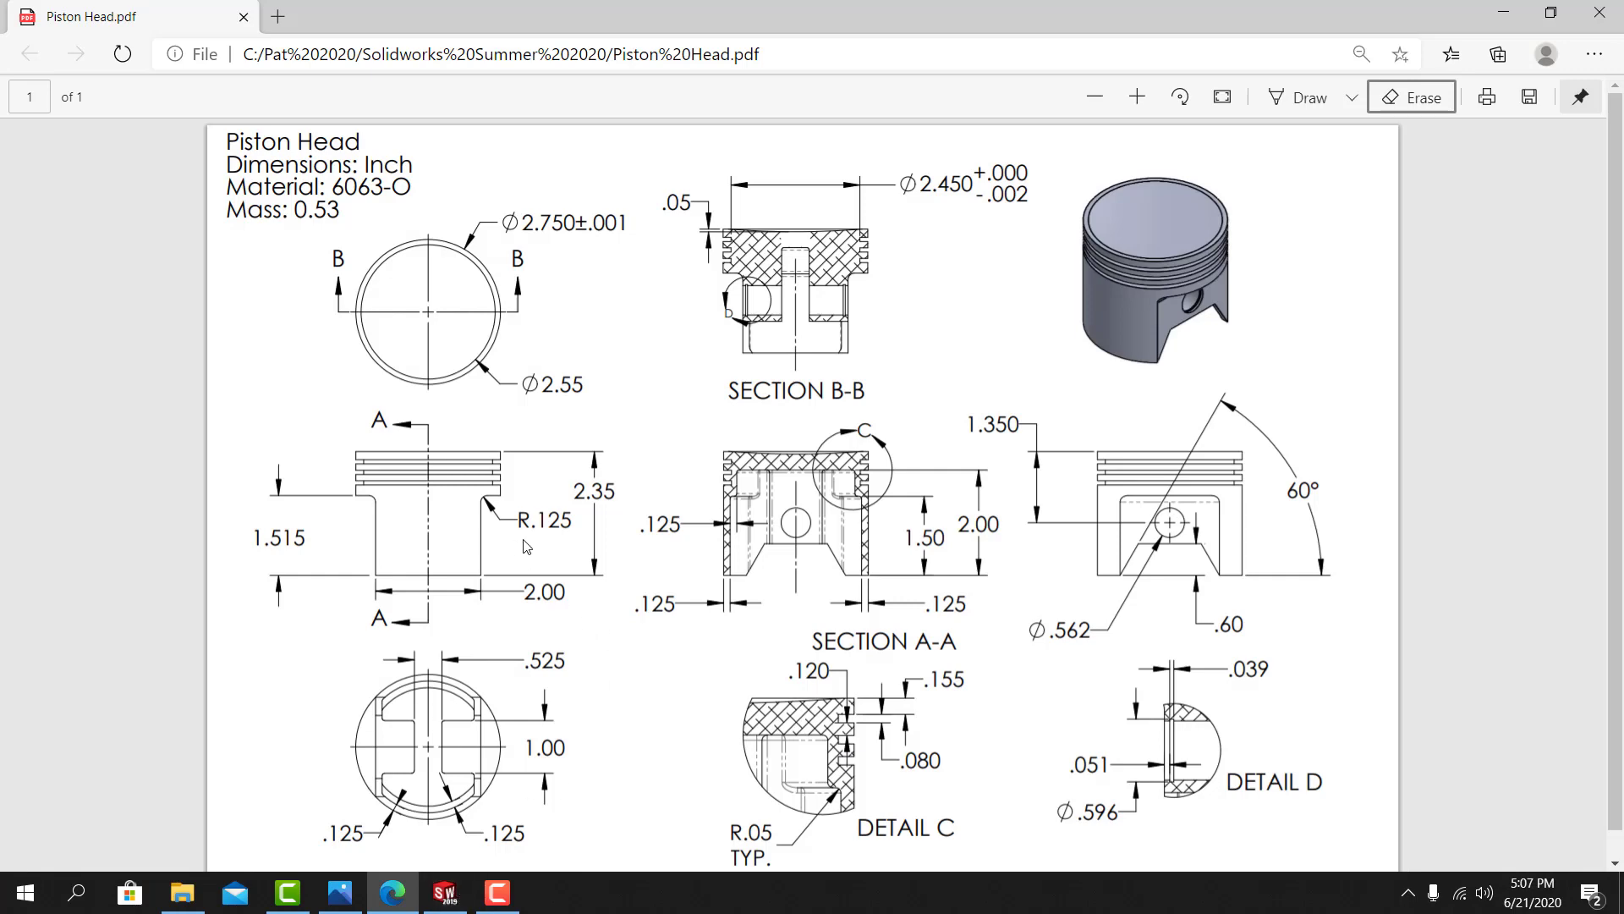
left_click(445, 893)
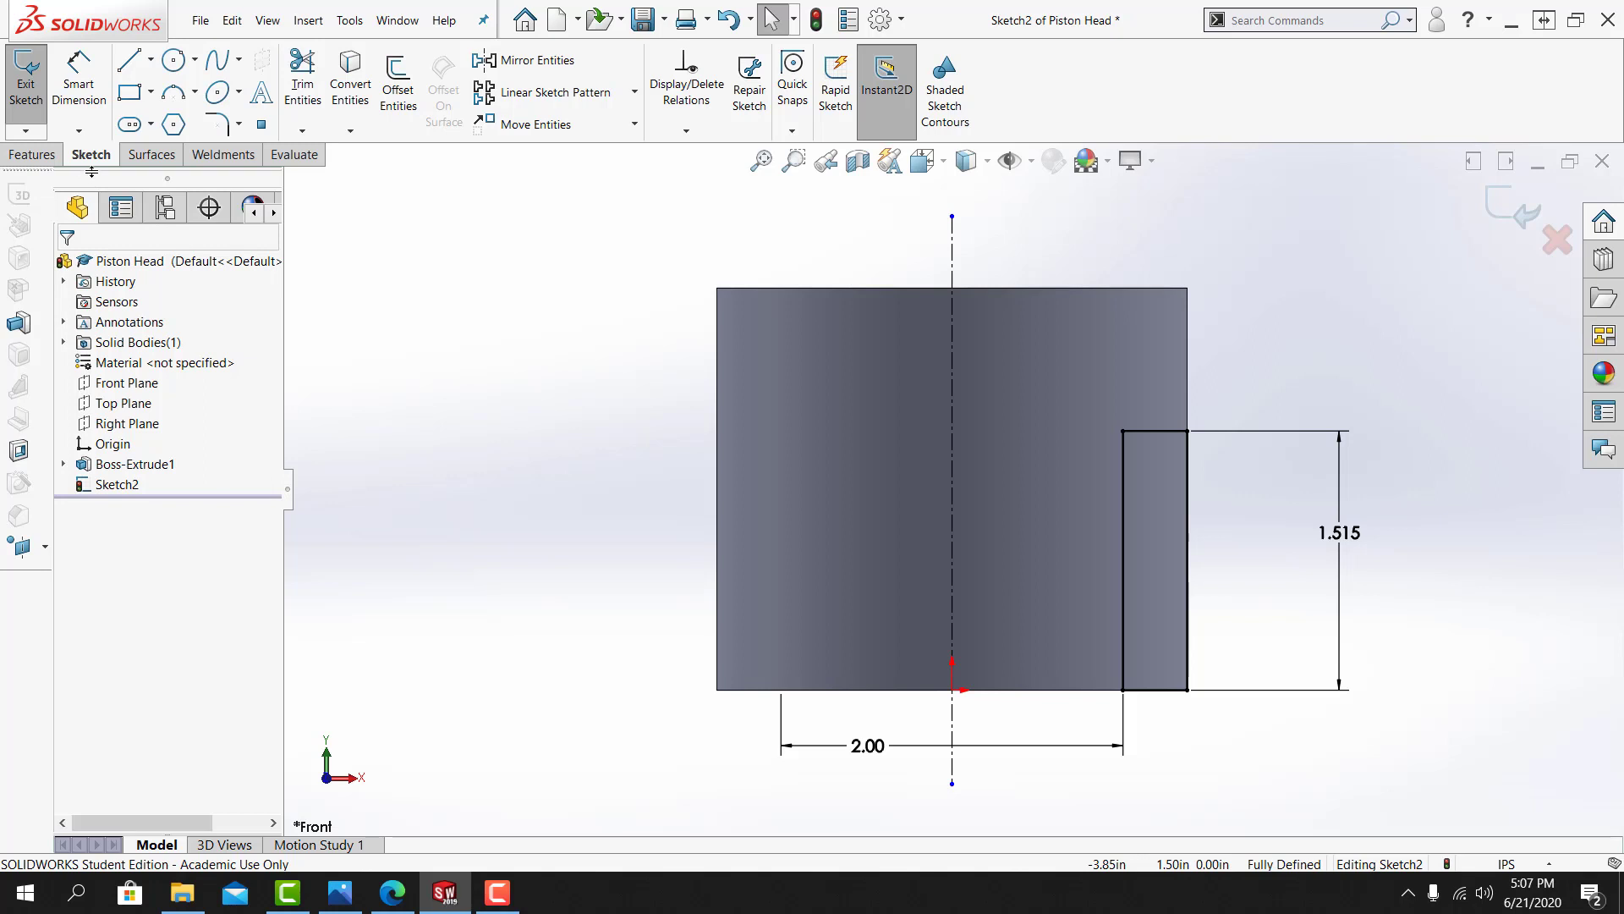
left_click(219, 126)
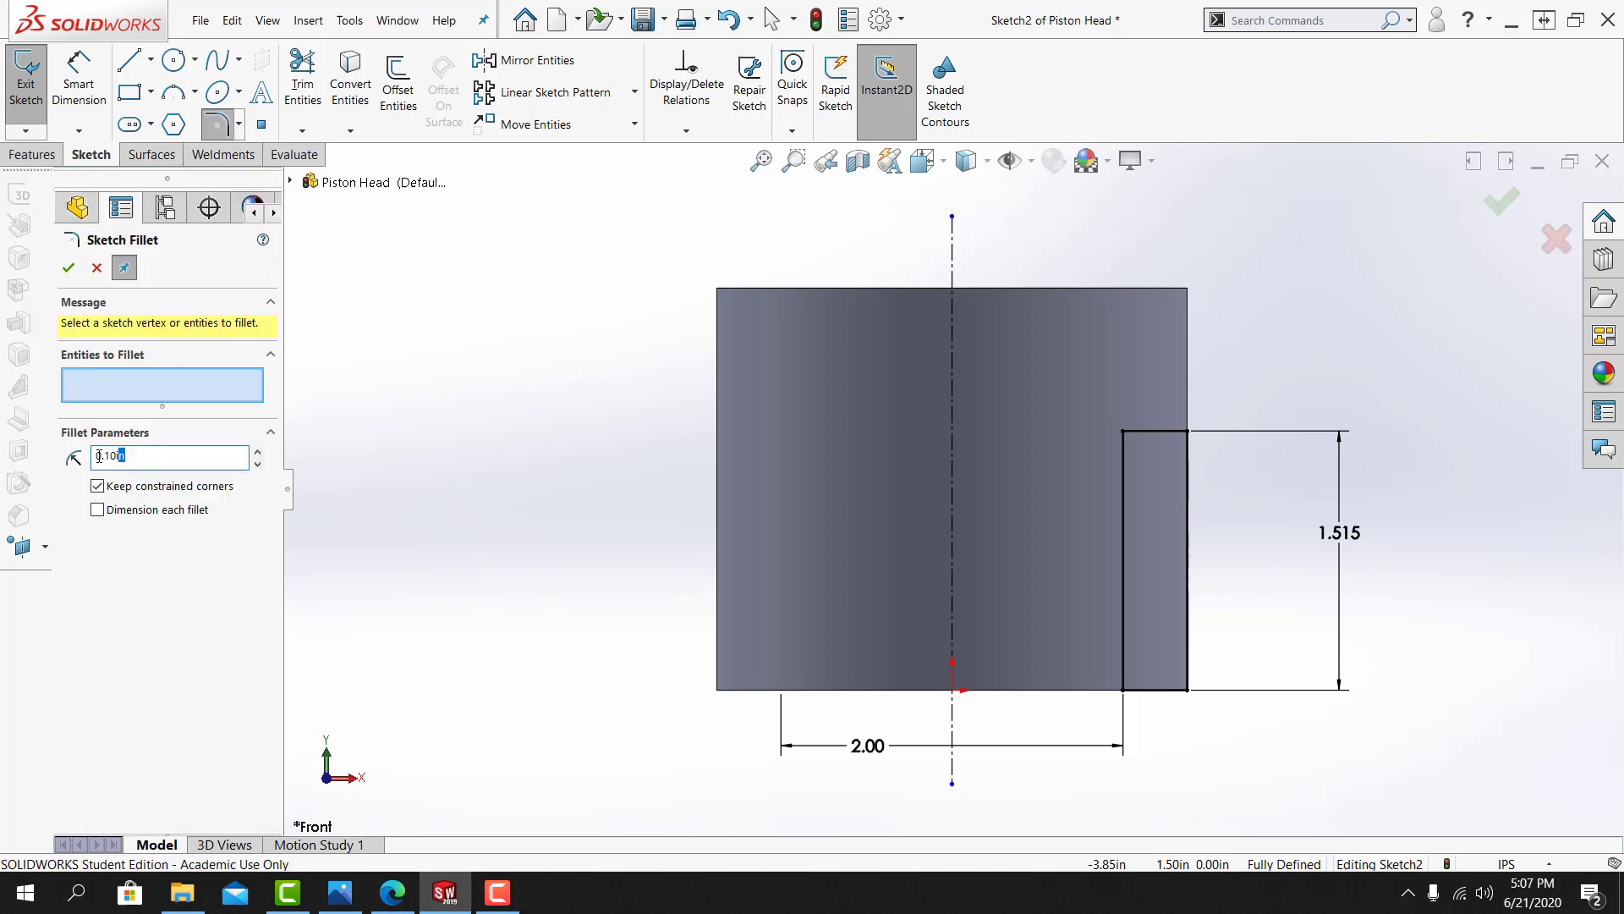
type(".125")
key("Return")
left_click(1122, 448)
left_click(1154, 433)
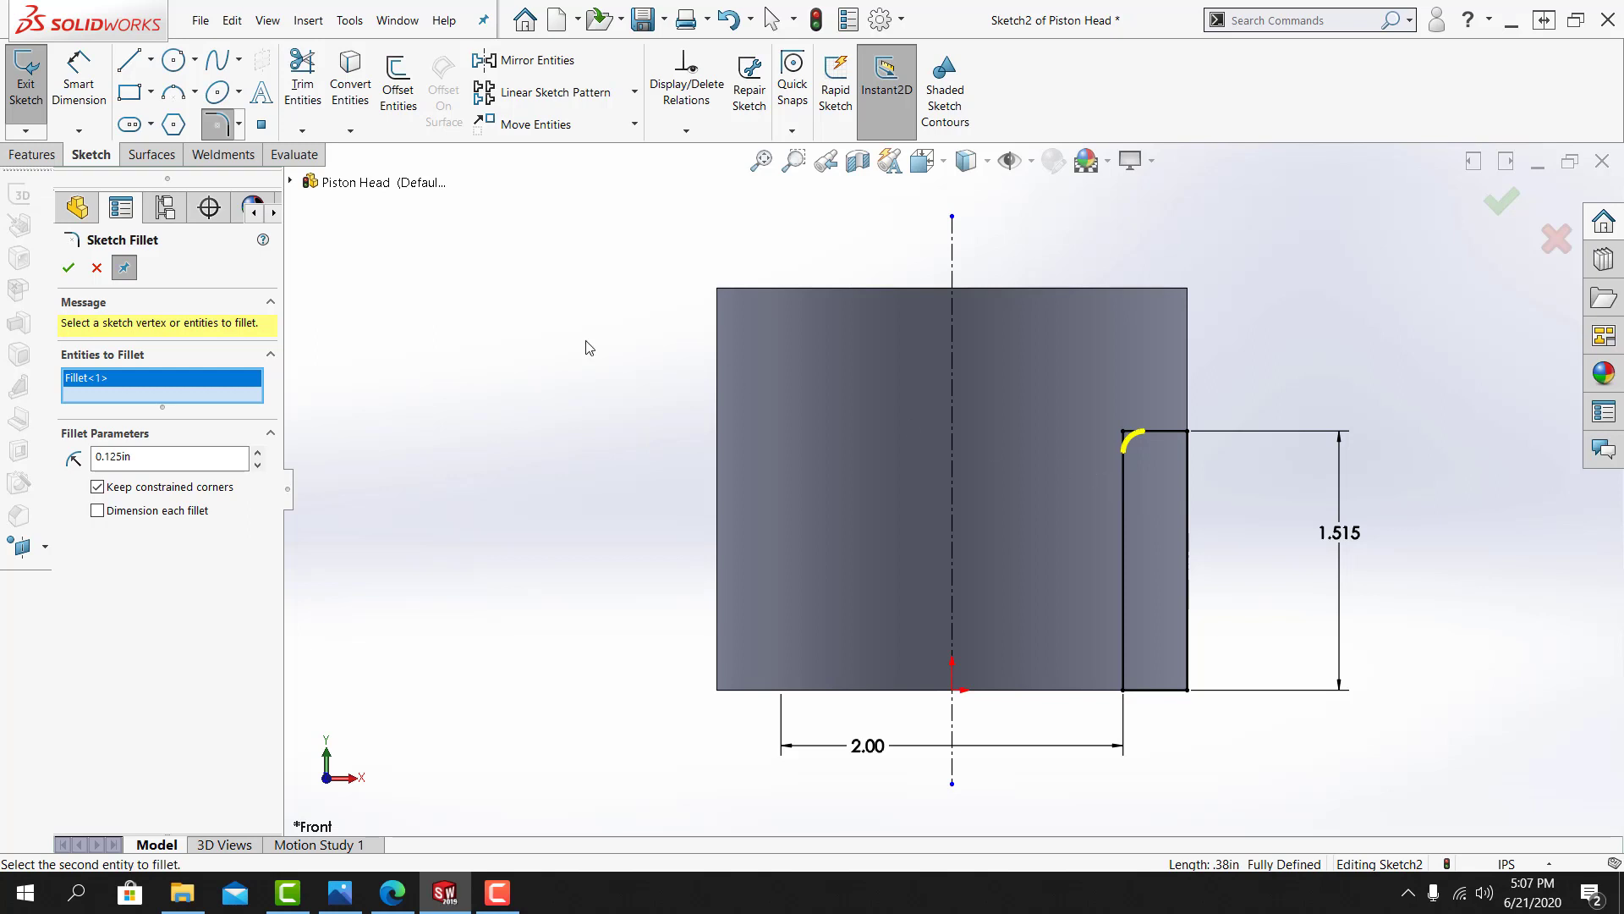
left_click(69, 268)
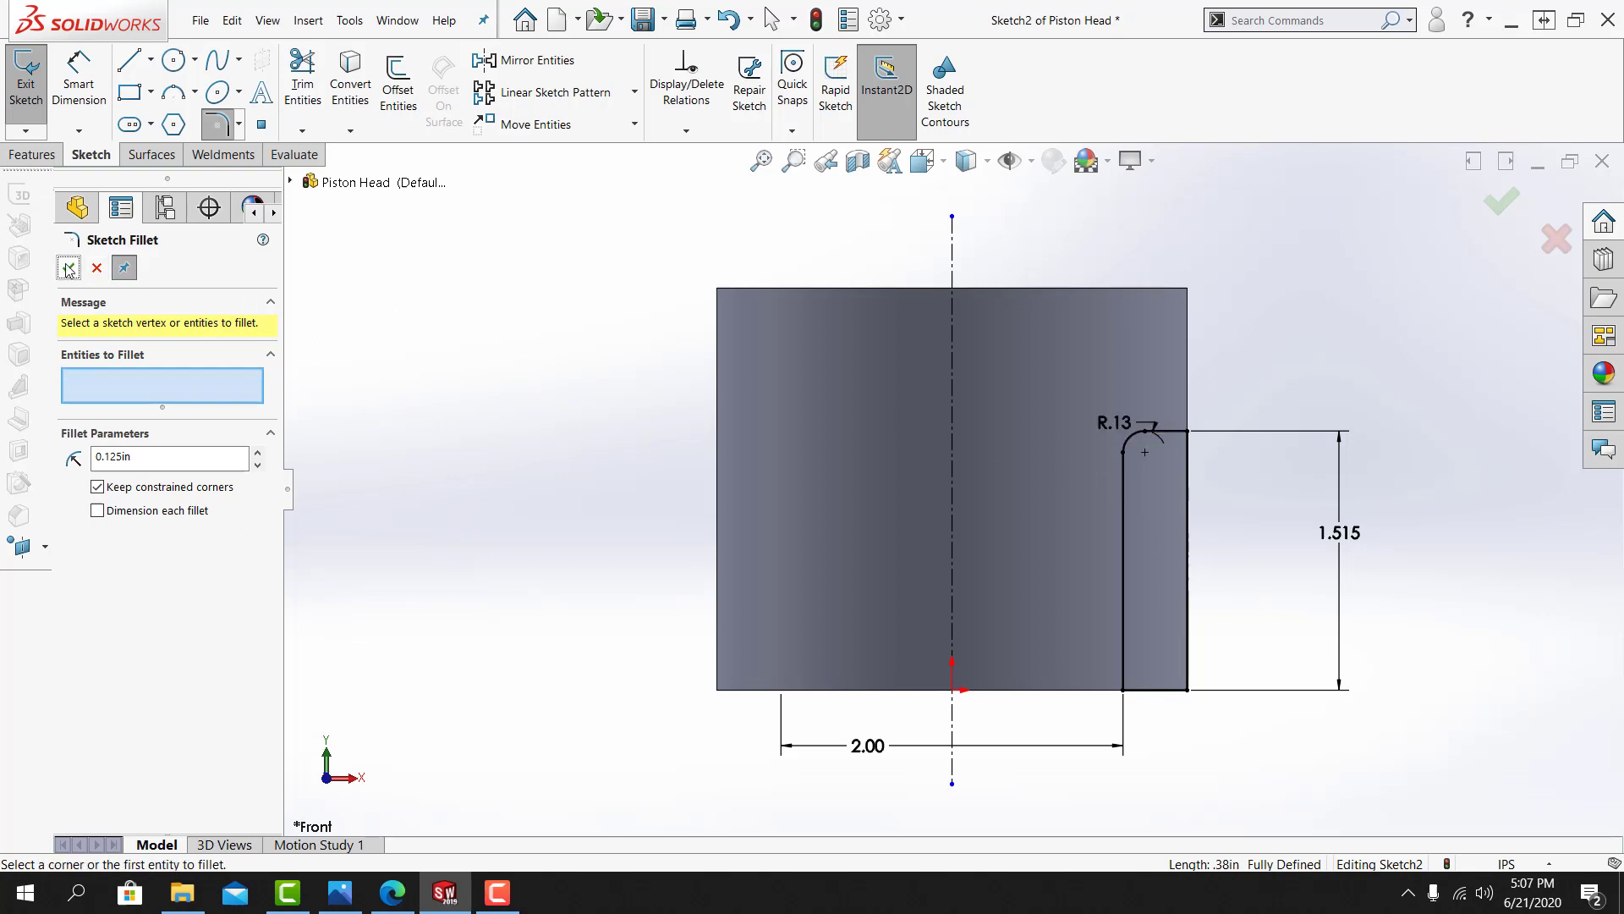
left_click(69, 268)
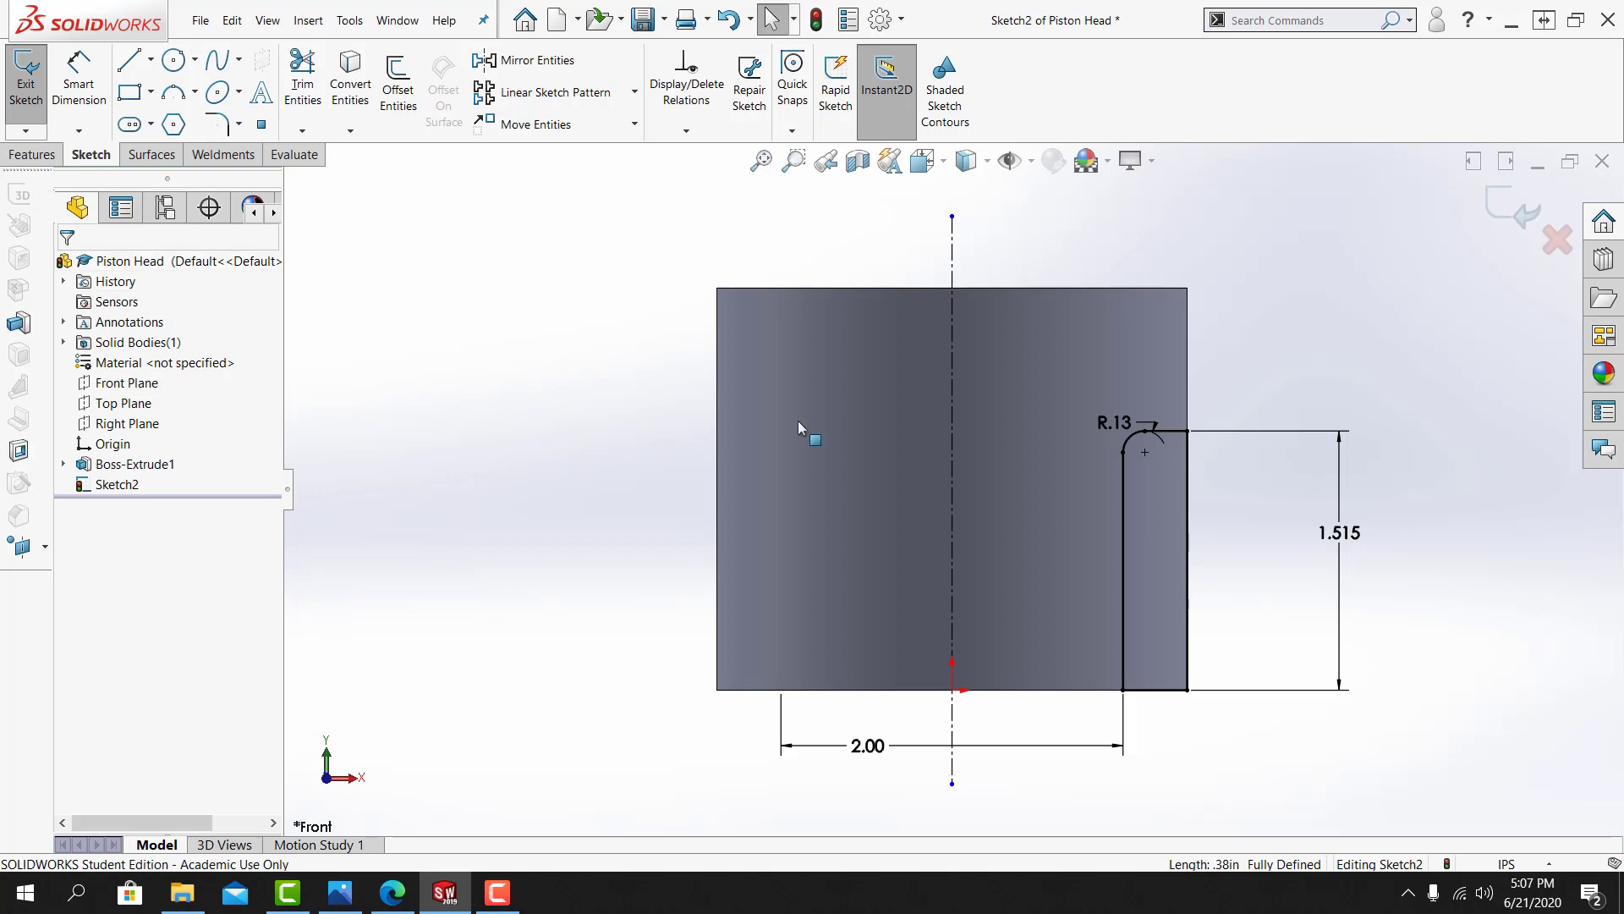
- Move the fillet's radius dimension above the cylinder's top edge and set its precision to three decimals
left_click_drag(1096, 406, 983, 250)
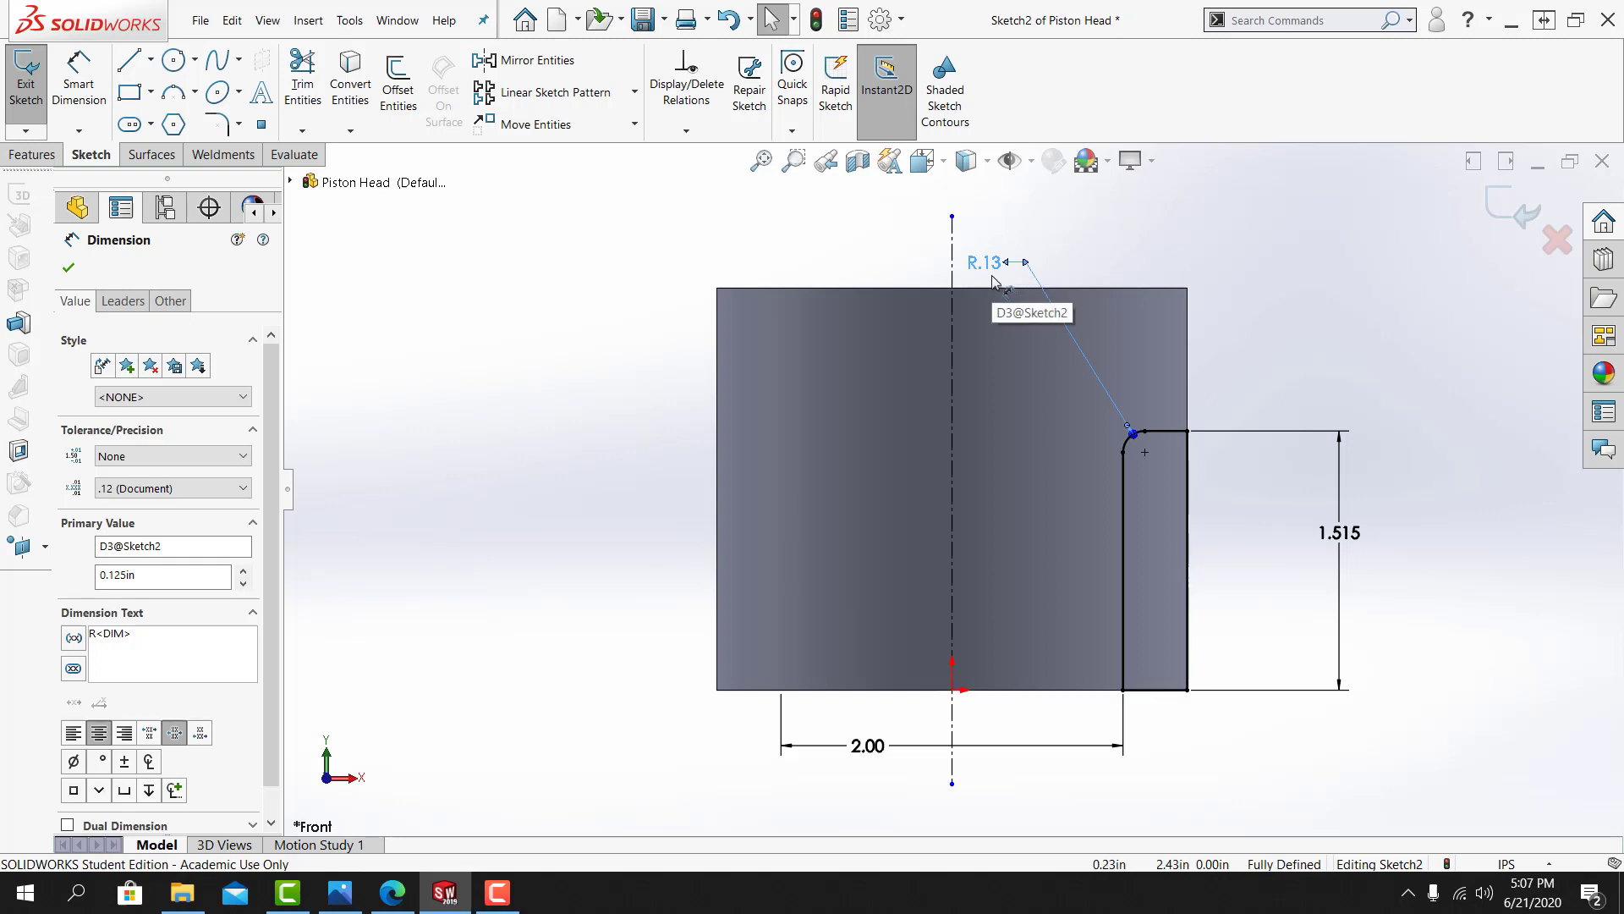
left_click(155, 488)
left_click(110, 533)
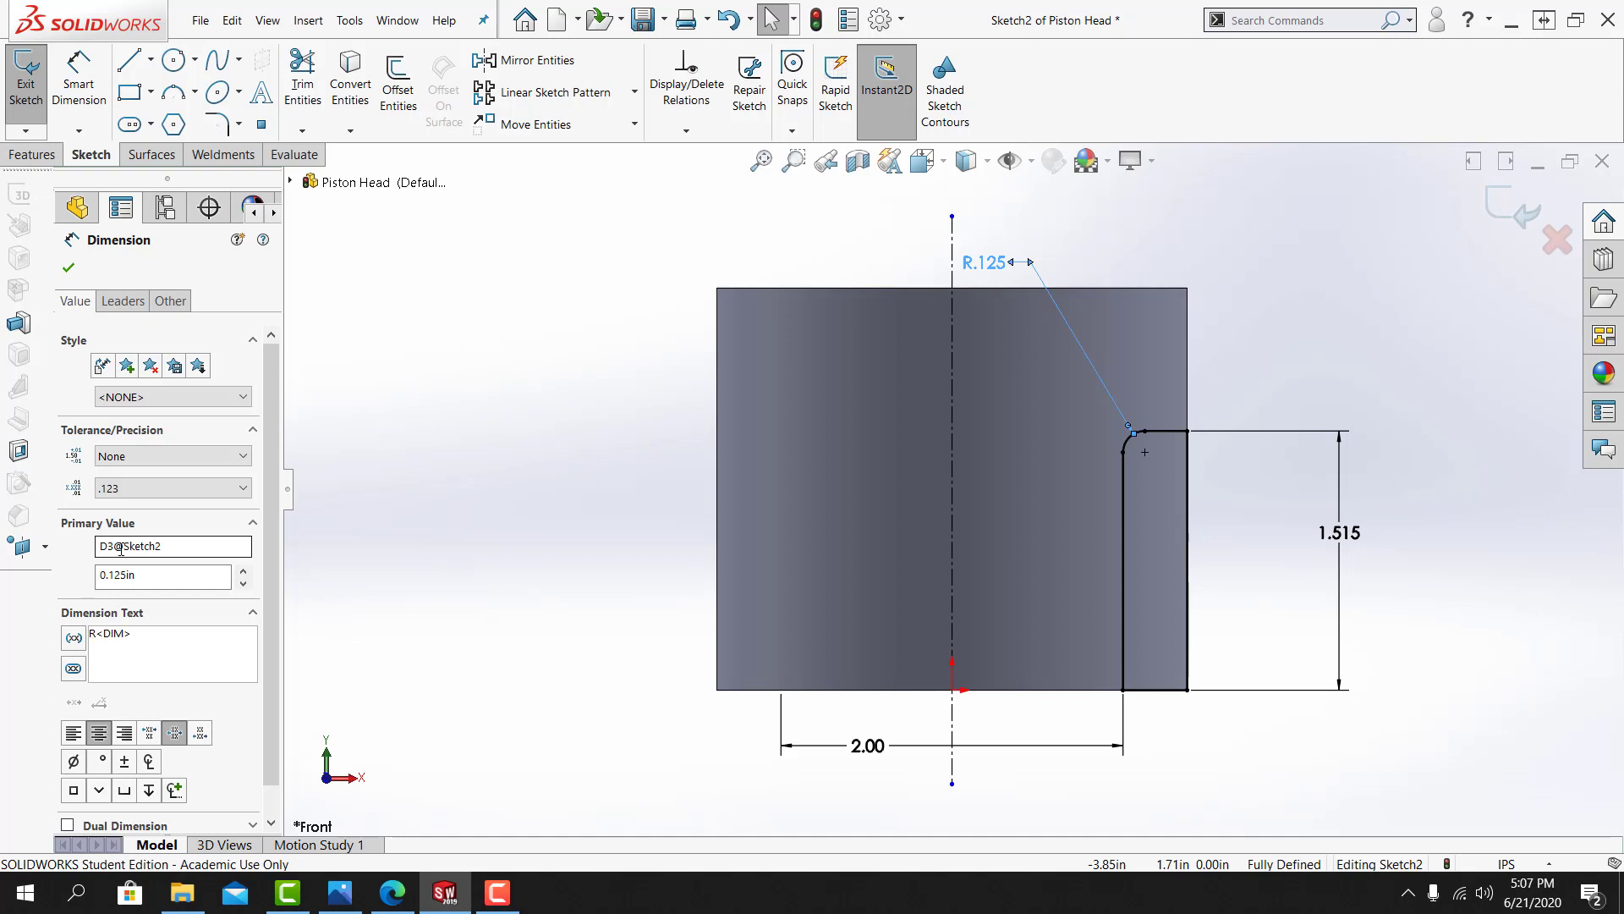
left_click(69, 267)
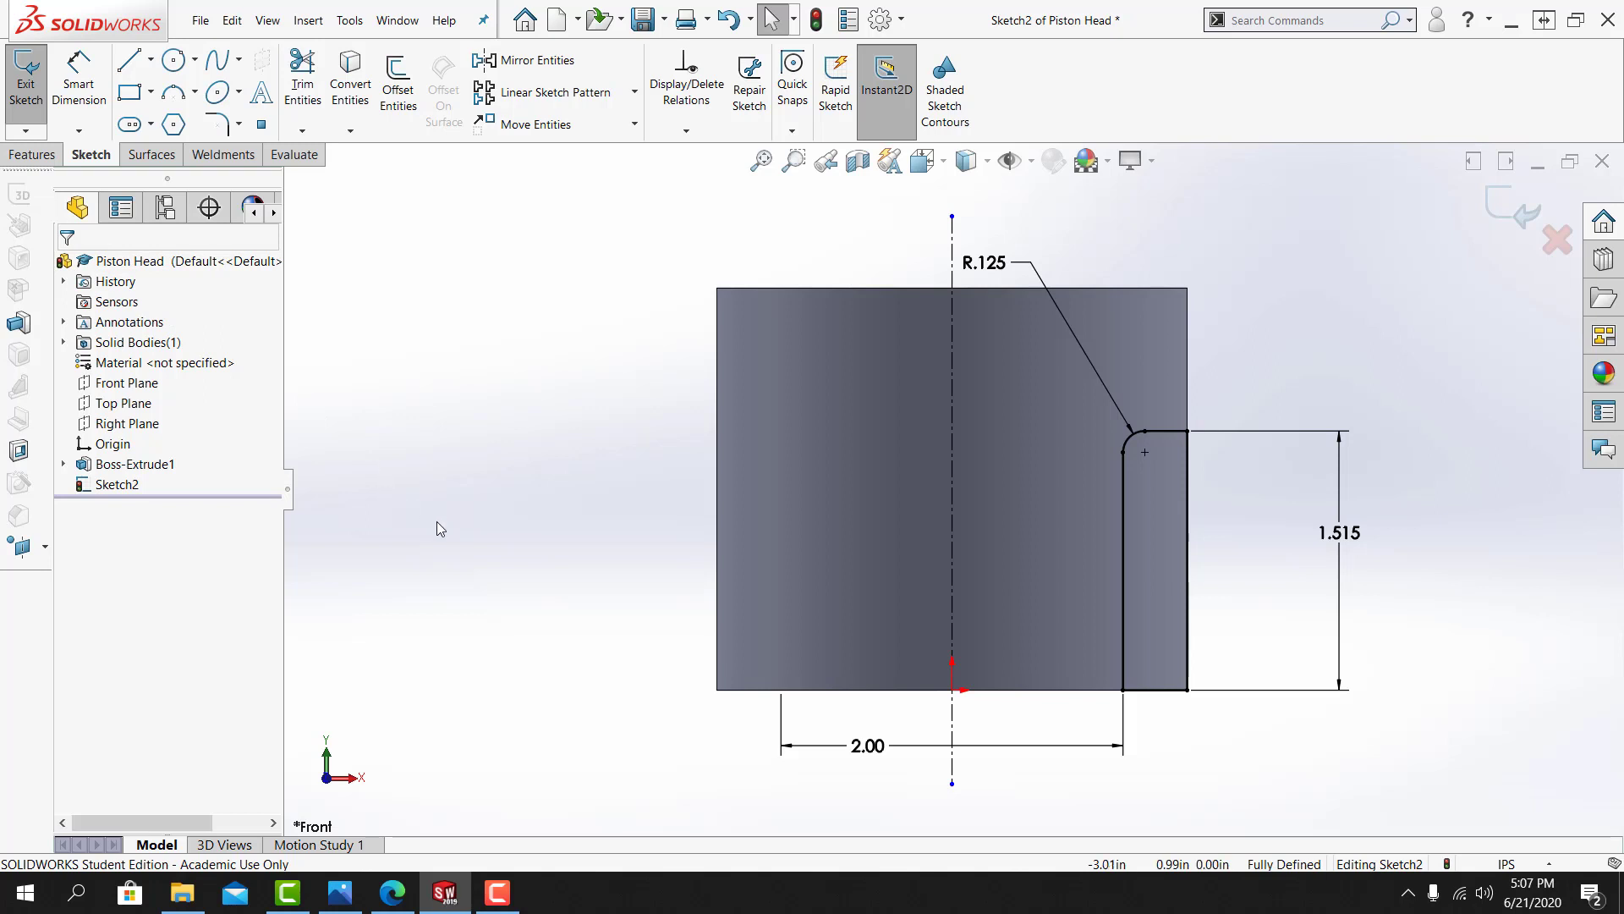
- Cut the filleted rectangle through the cylinder with an Extruded Cut set to Through All - Both
left_click(44, 156)
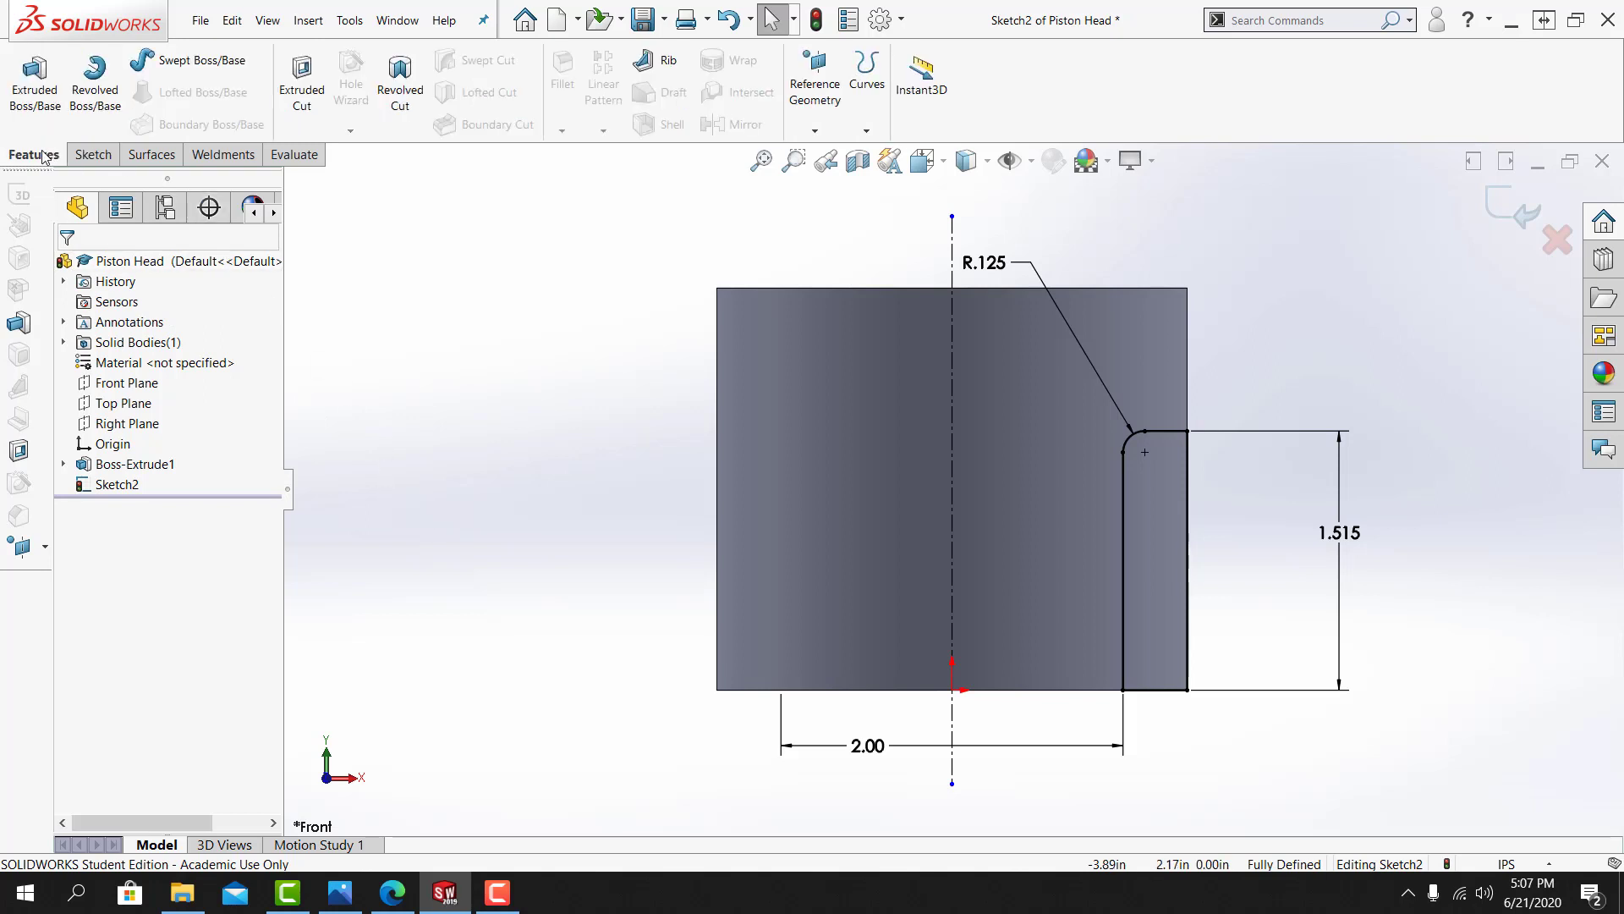
left_click(304, 85)
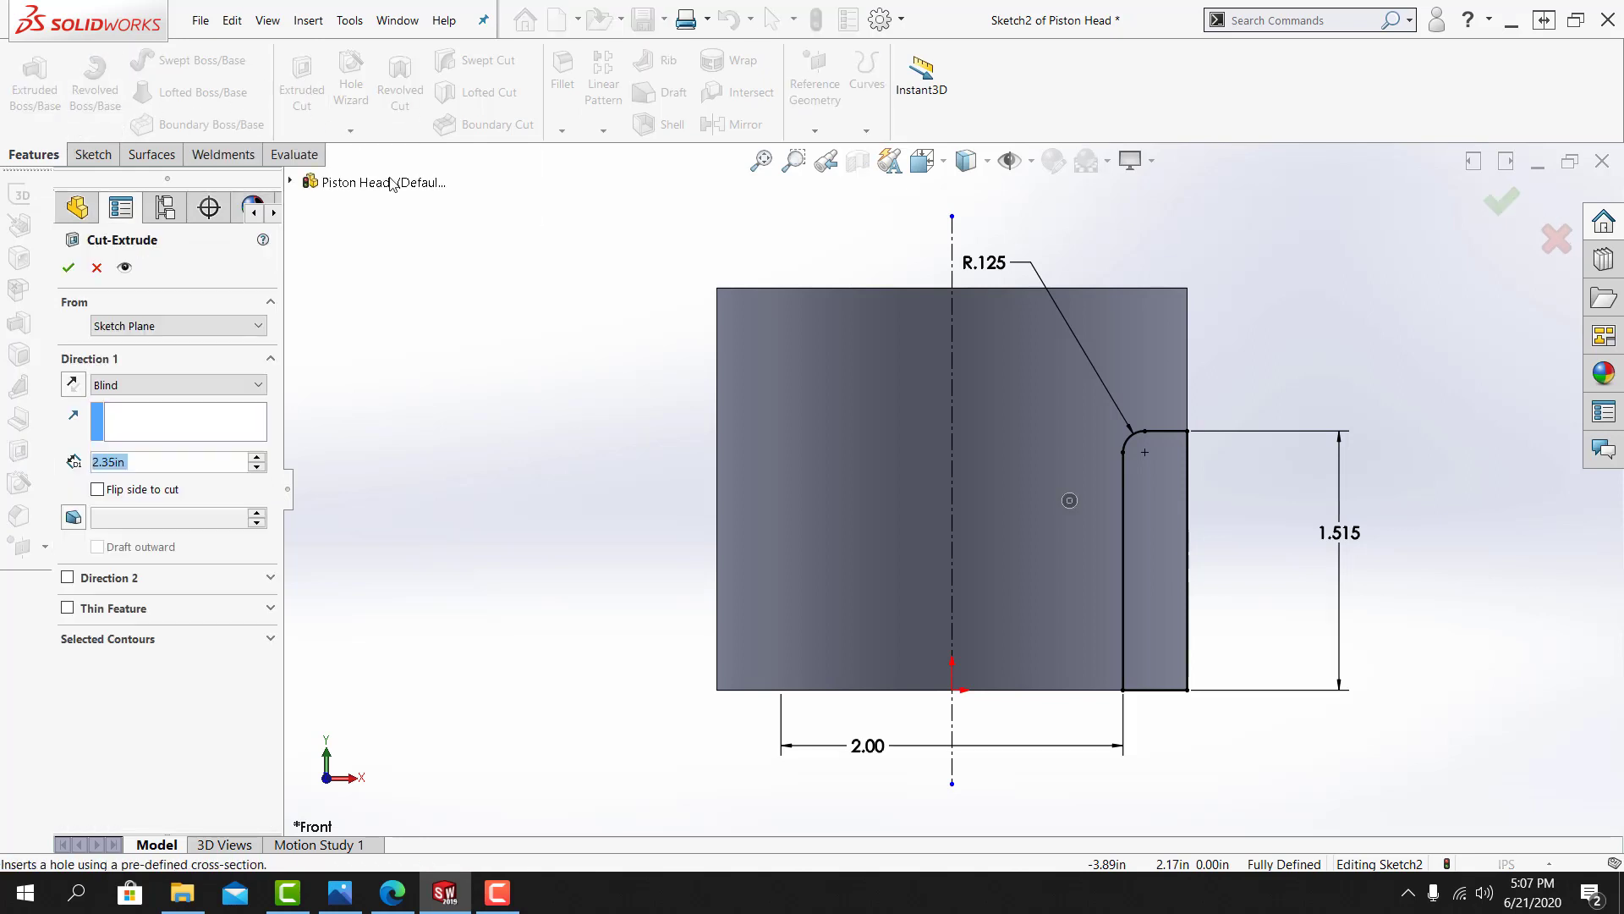
middle_click_drag(609, 383, 524, 458)
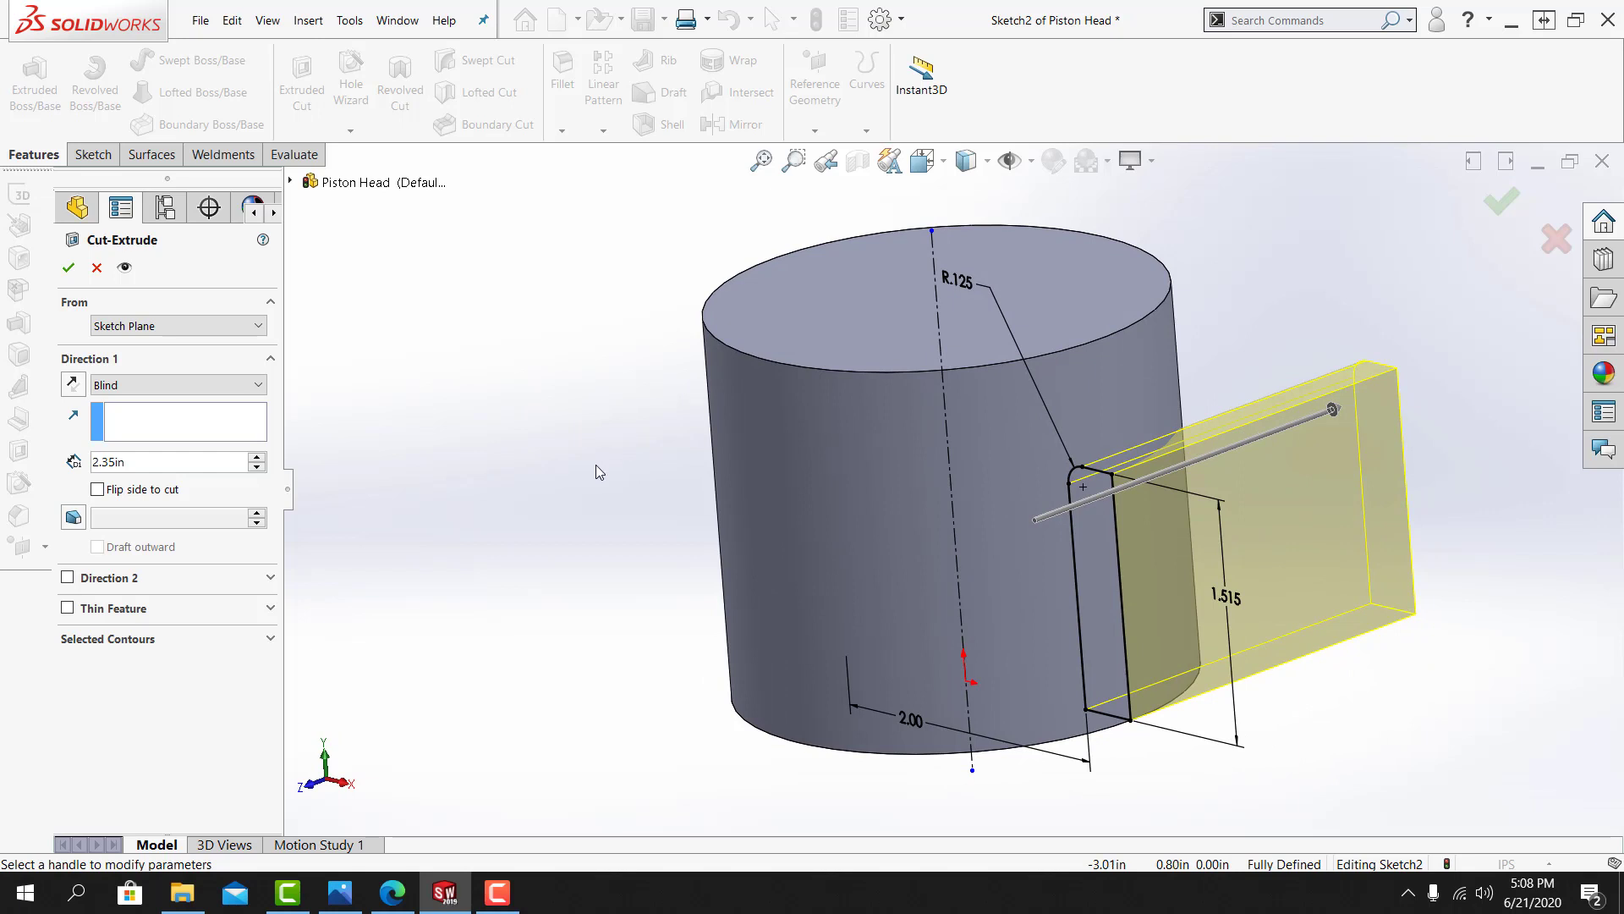
left_click(172, 385)
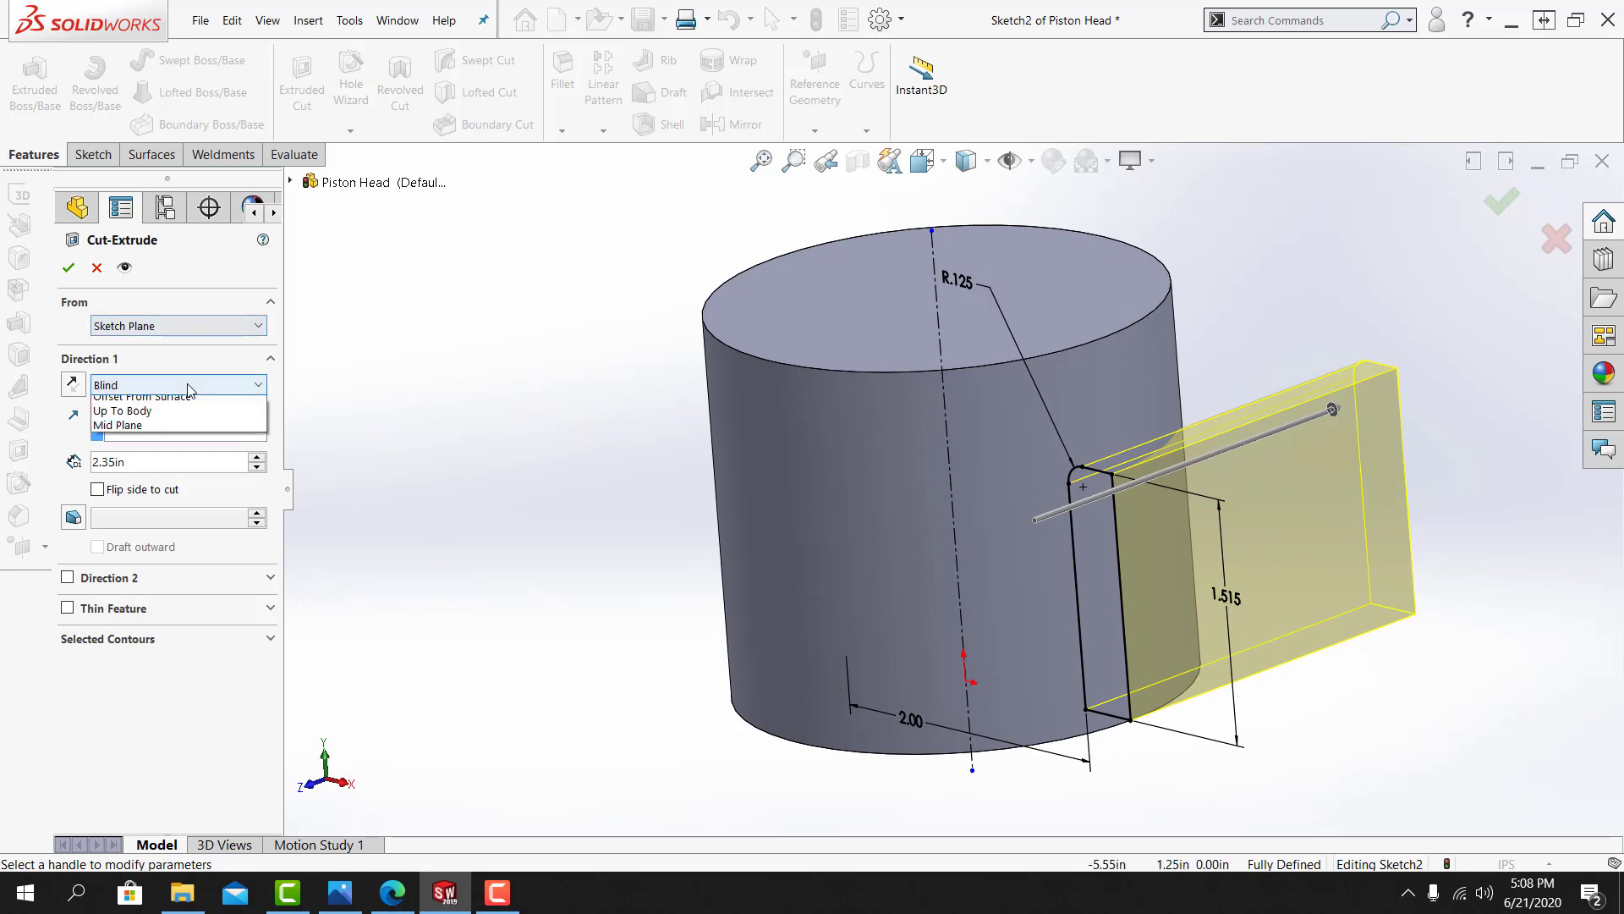
left_click(156, 434)
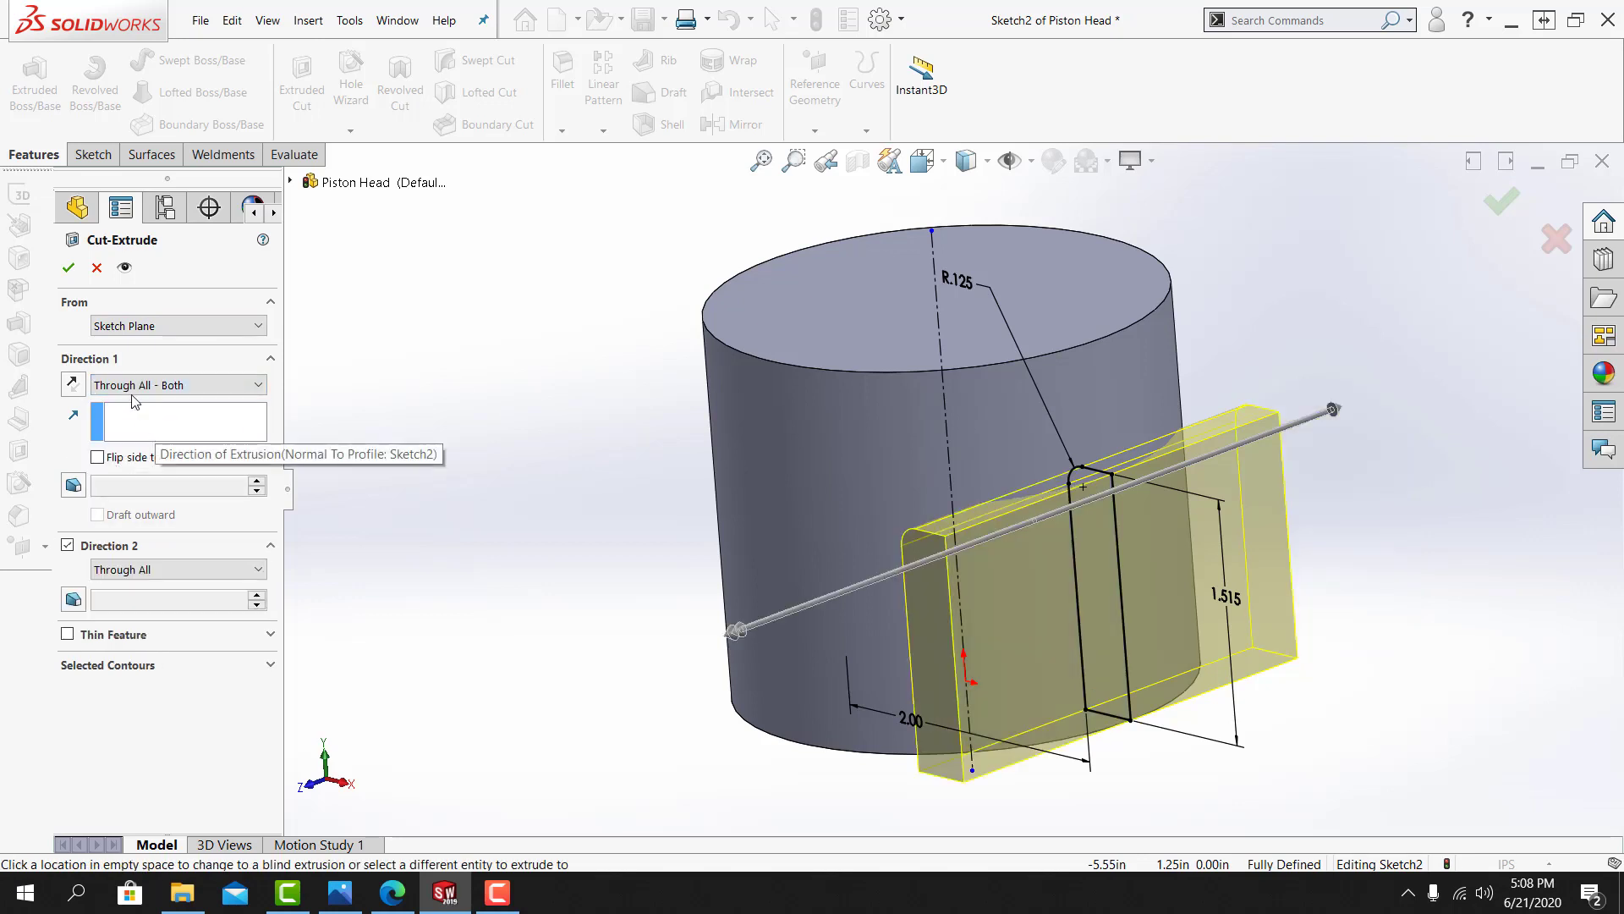
left_click(69, 269)
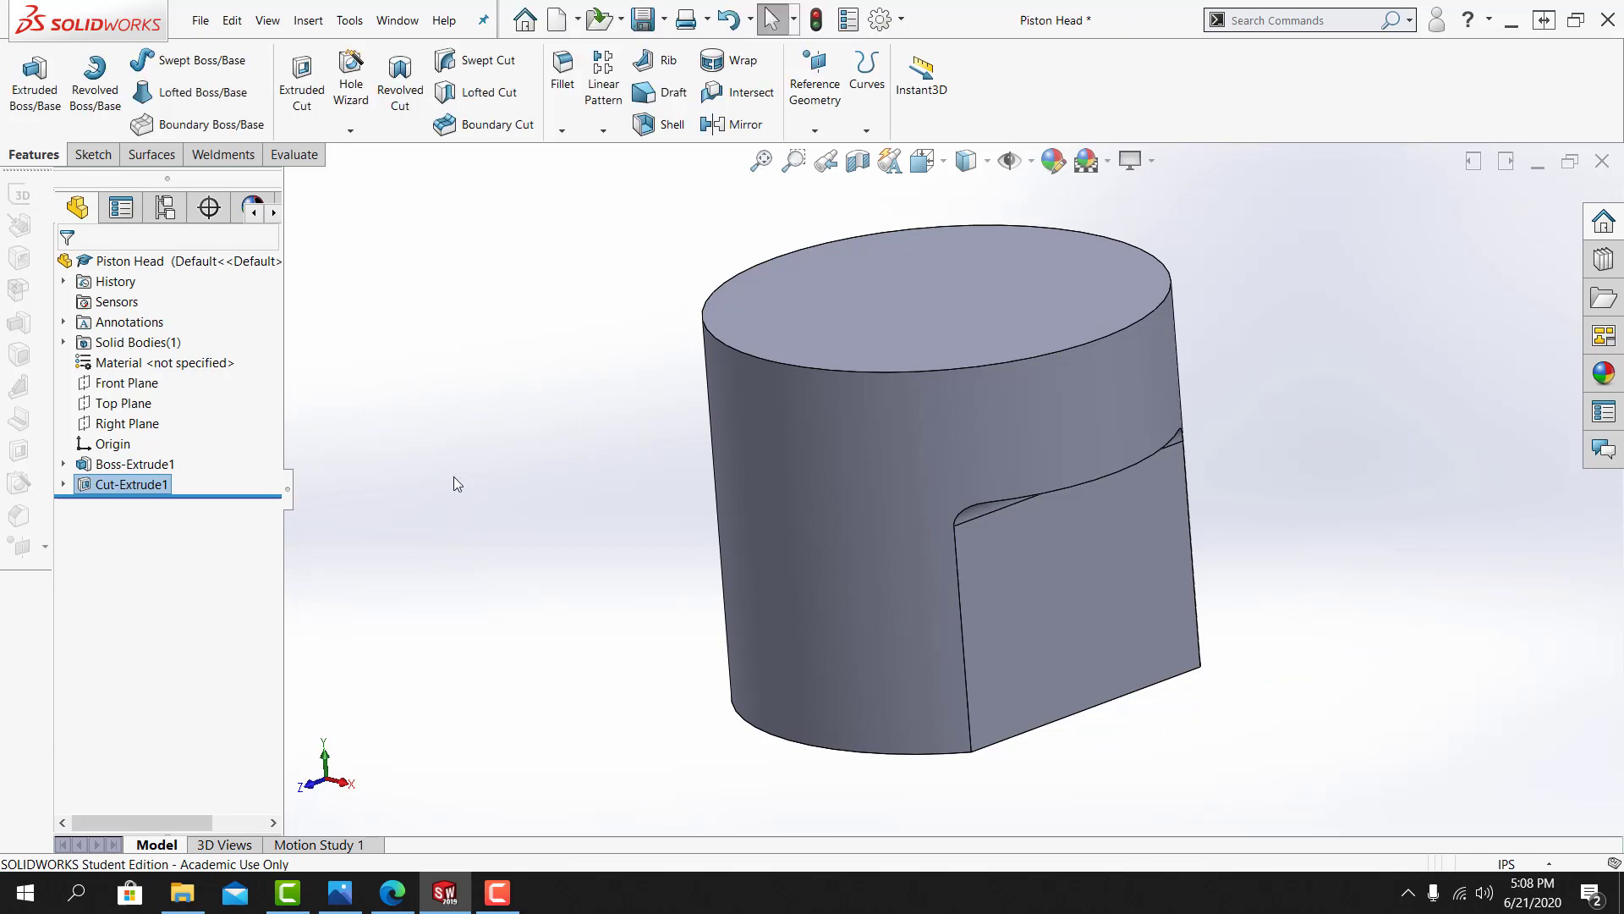
- Mirror the side cut about the Right Plane onto the opposite side of the cylinder
middle_click_drag(593, 535, 613, 486)
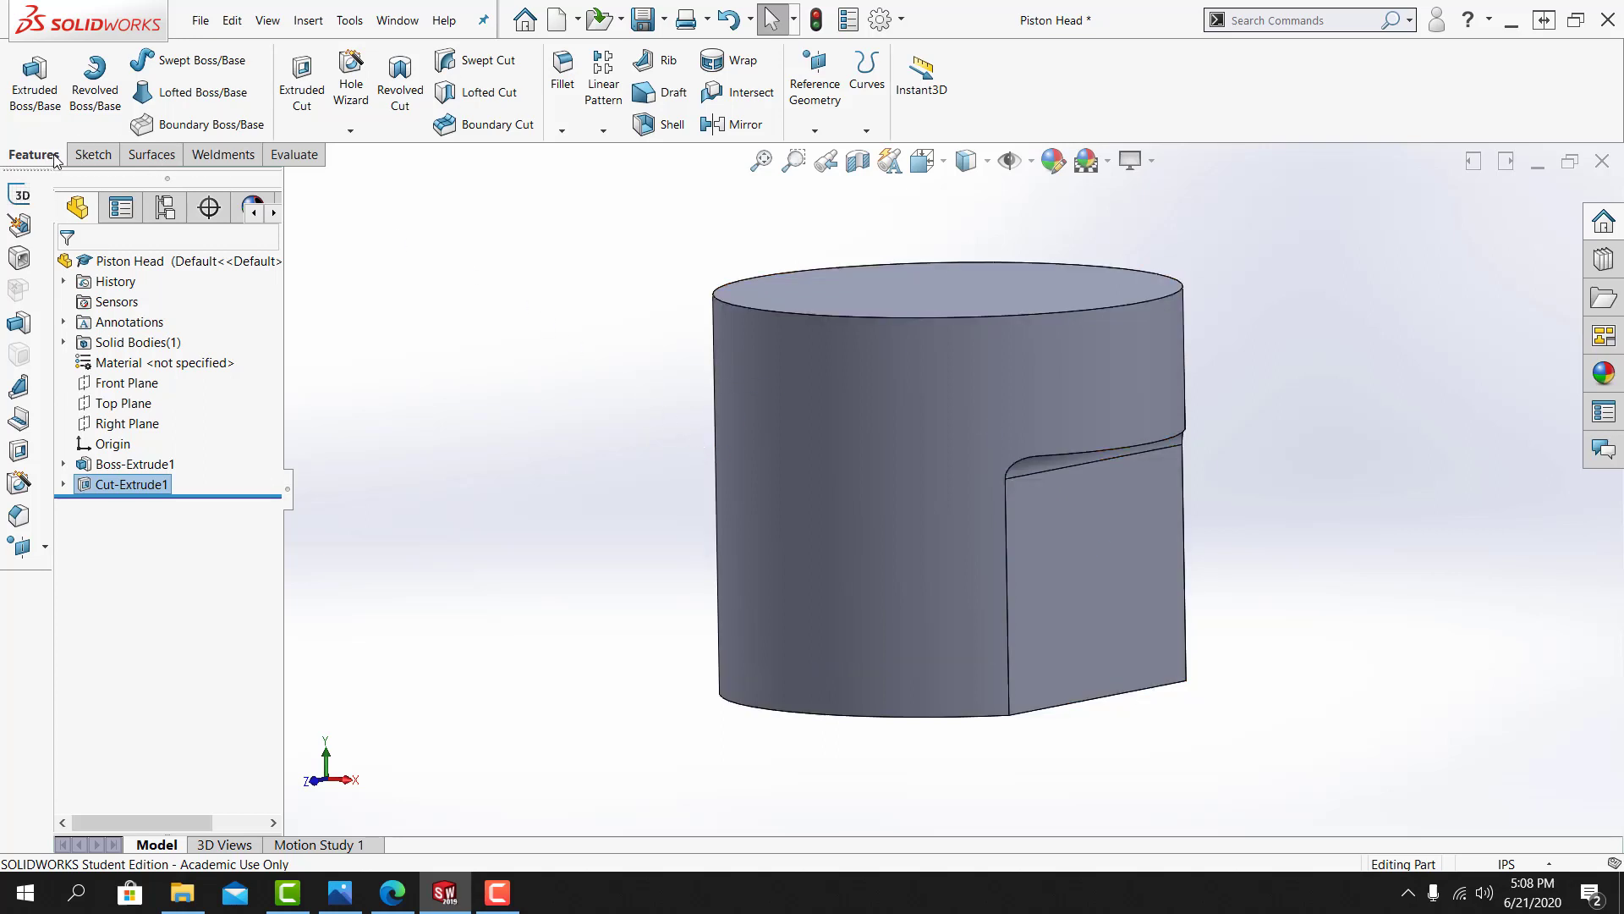
left_click(732, 125)
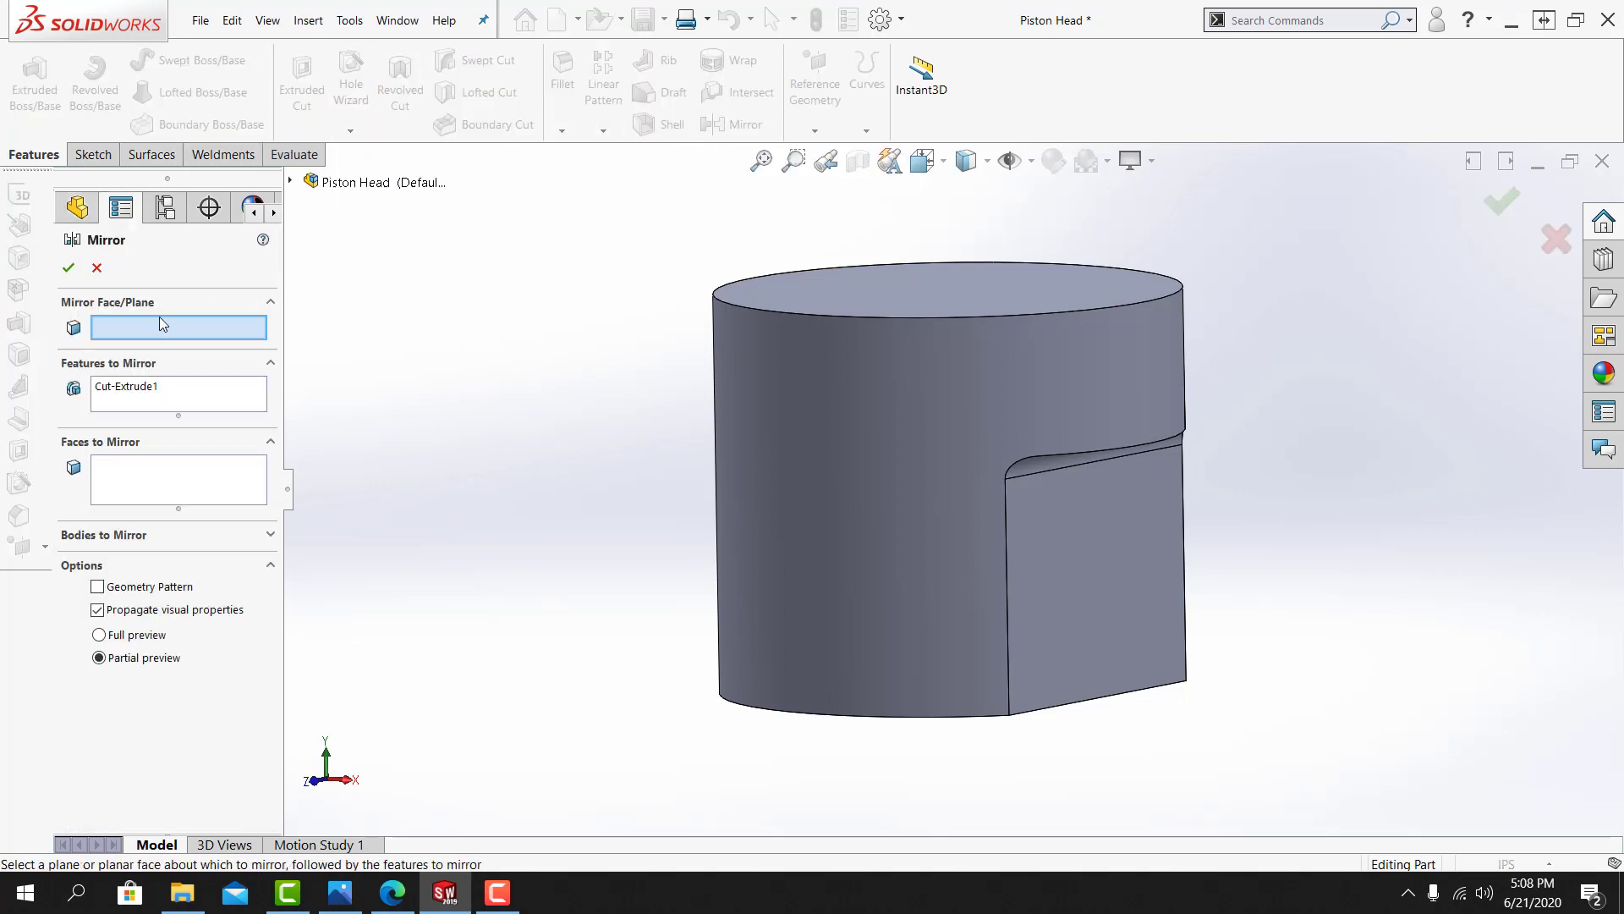
left_click(290, 183)
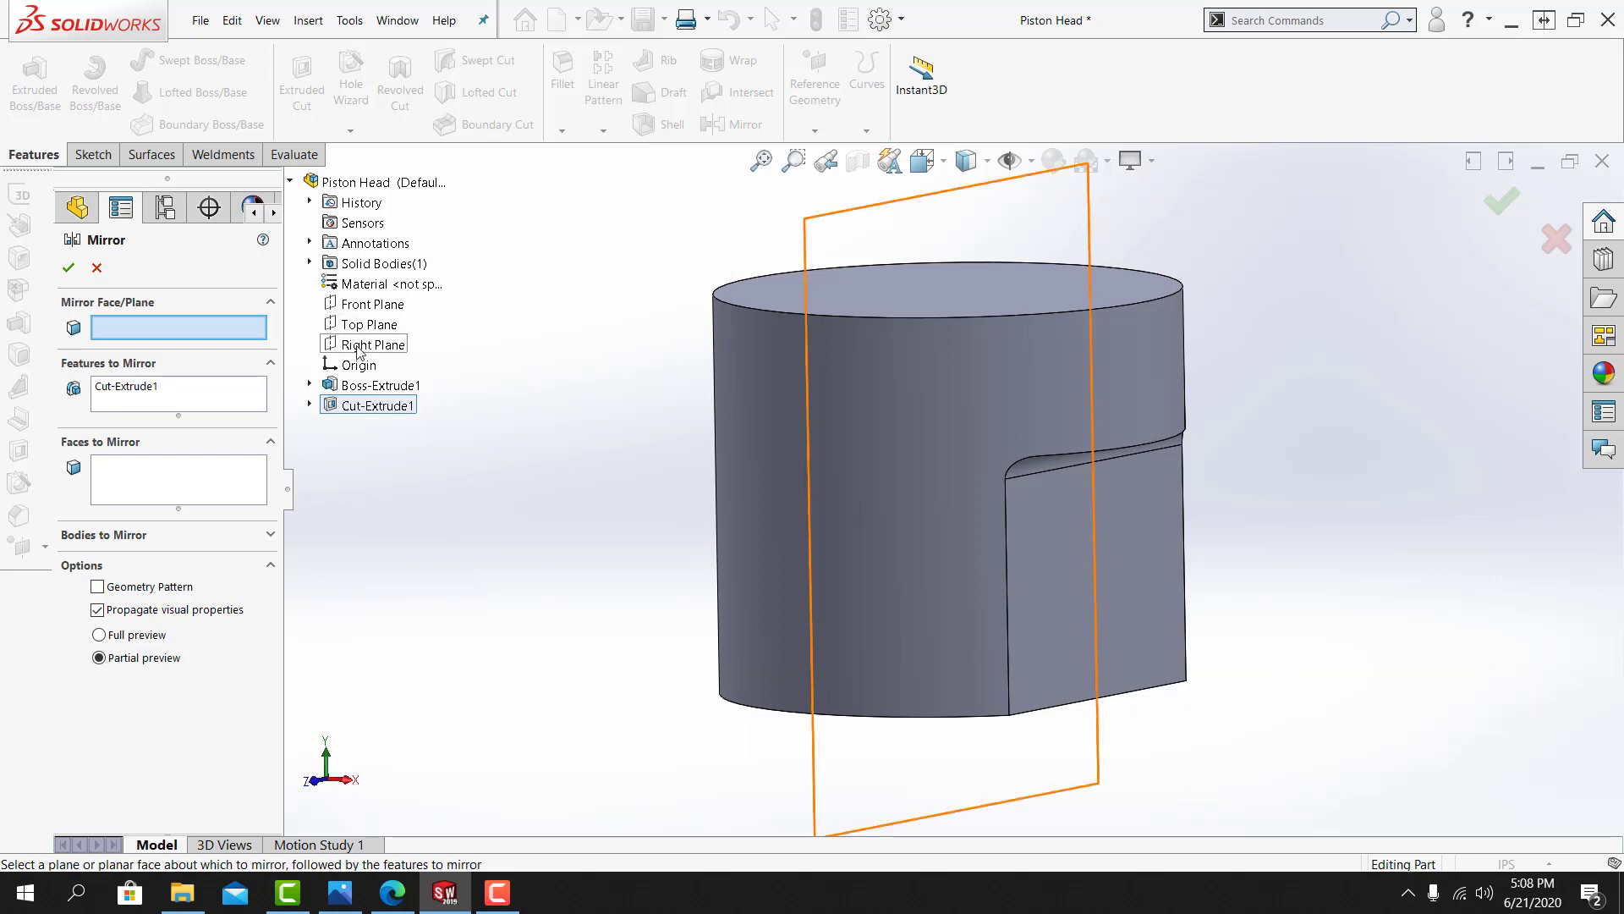
left_click(359, 345)
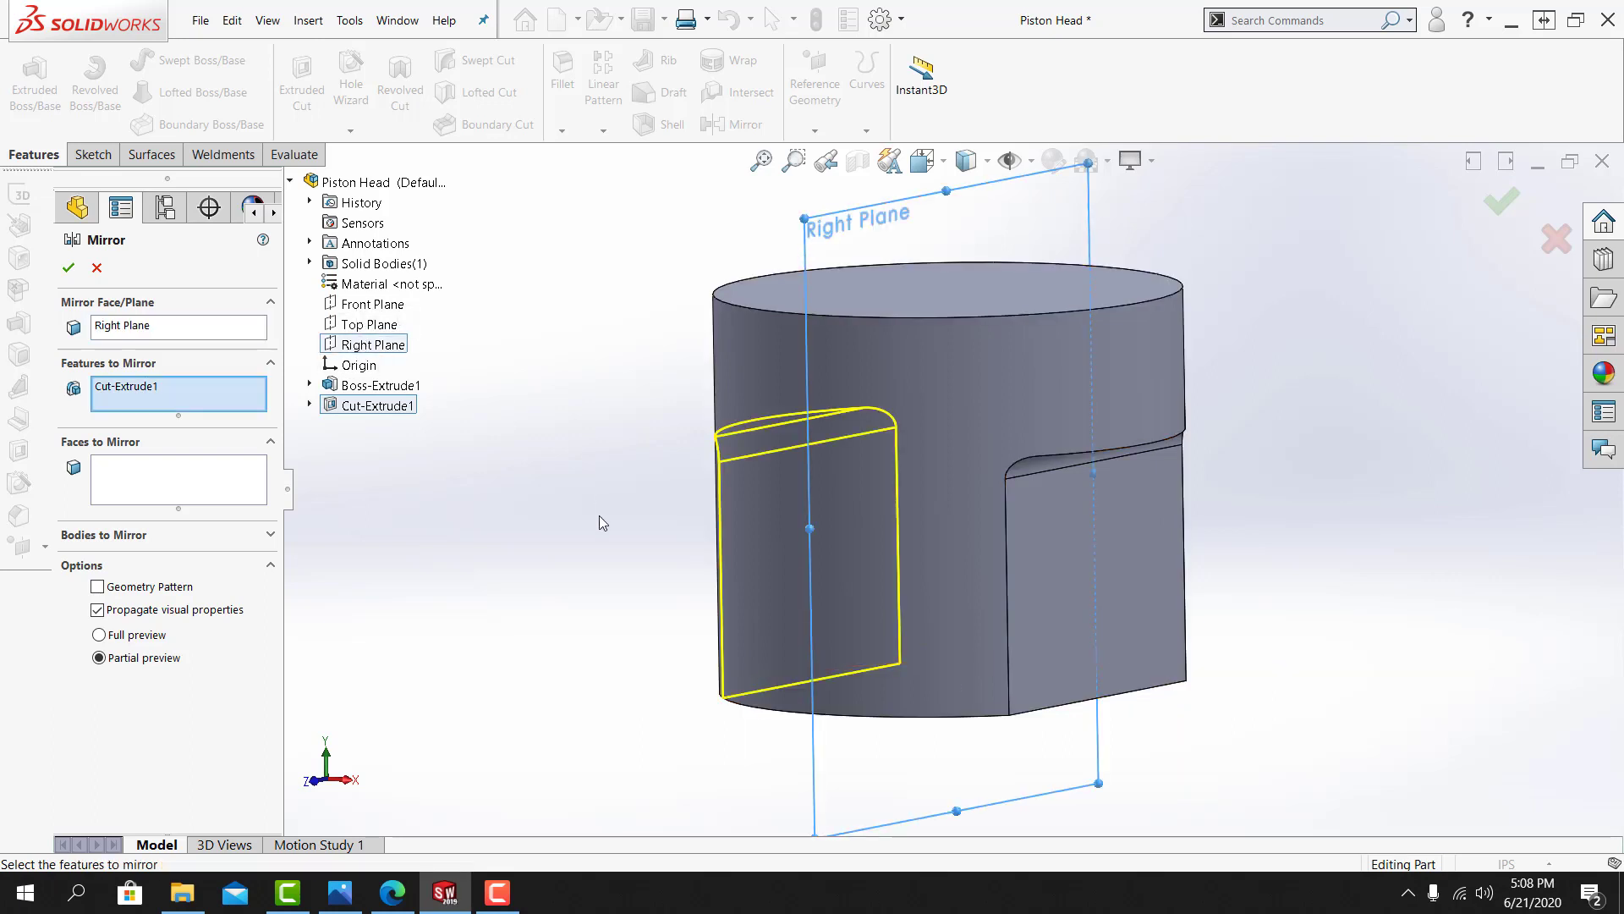
middle_click_drag(611, 516, 650, 505)
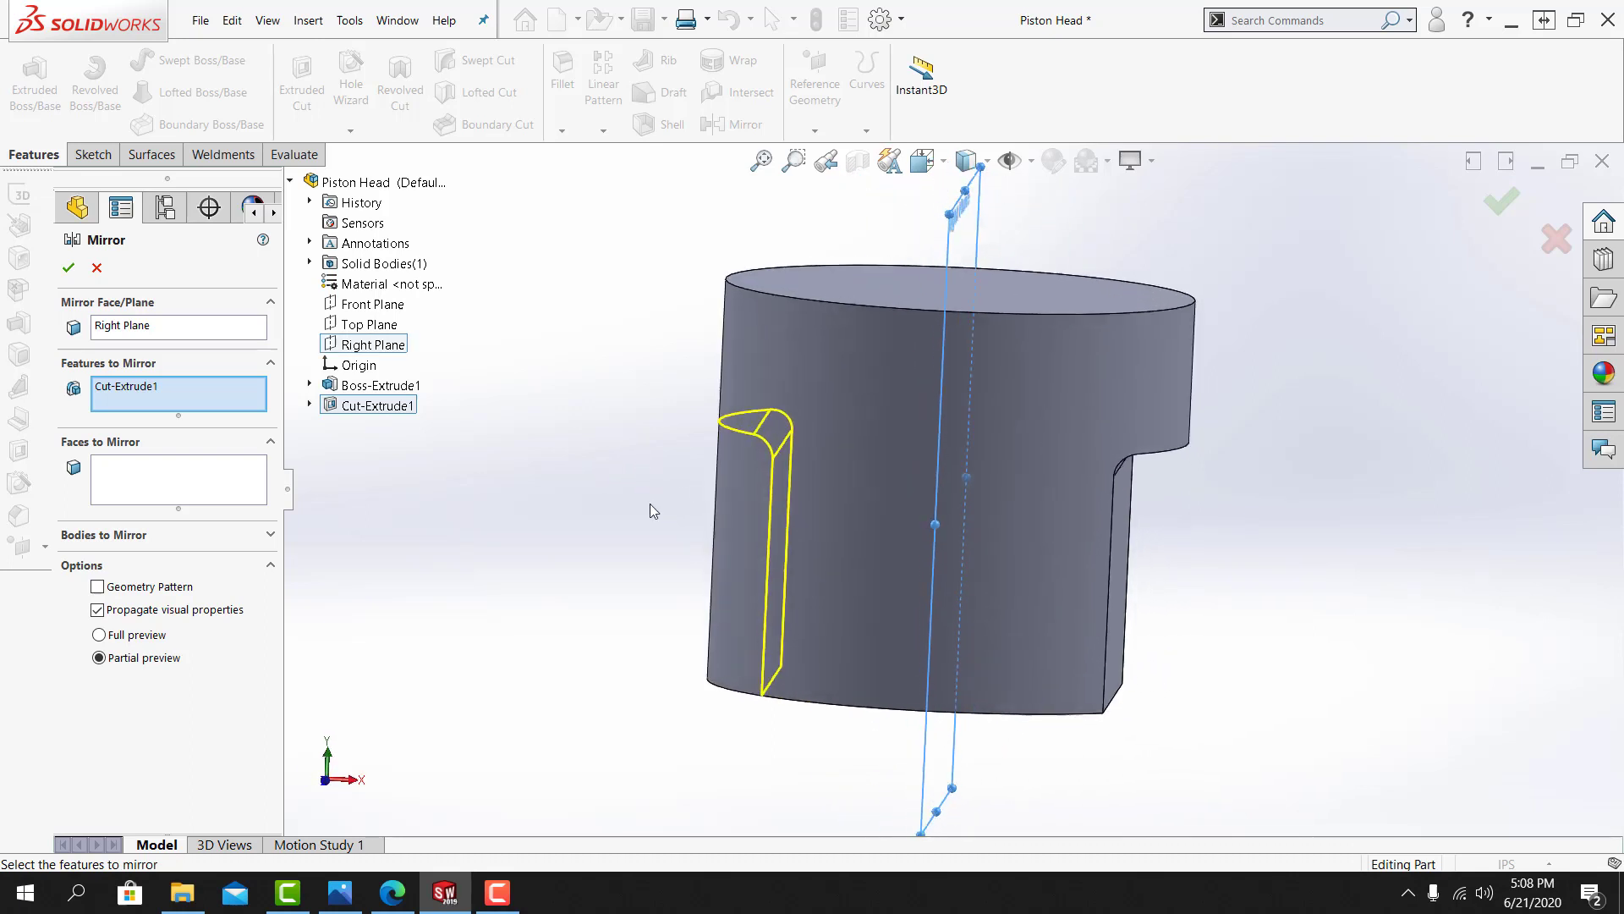
left_click(74, 269)
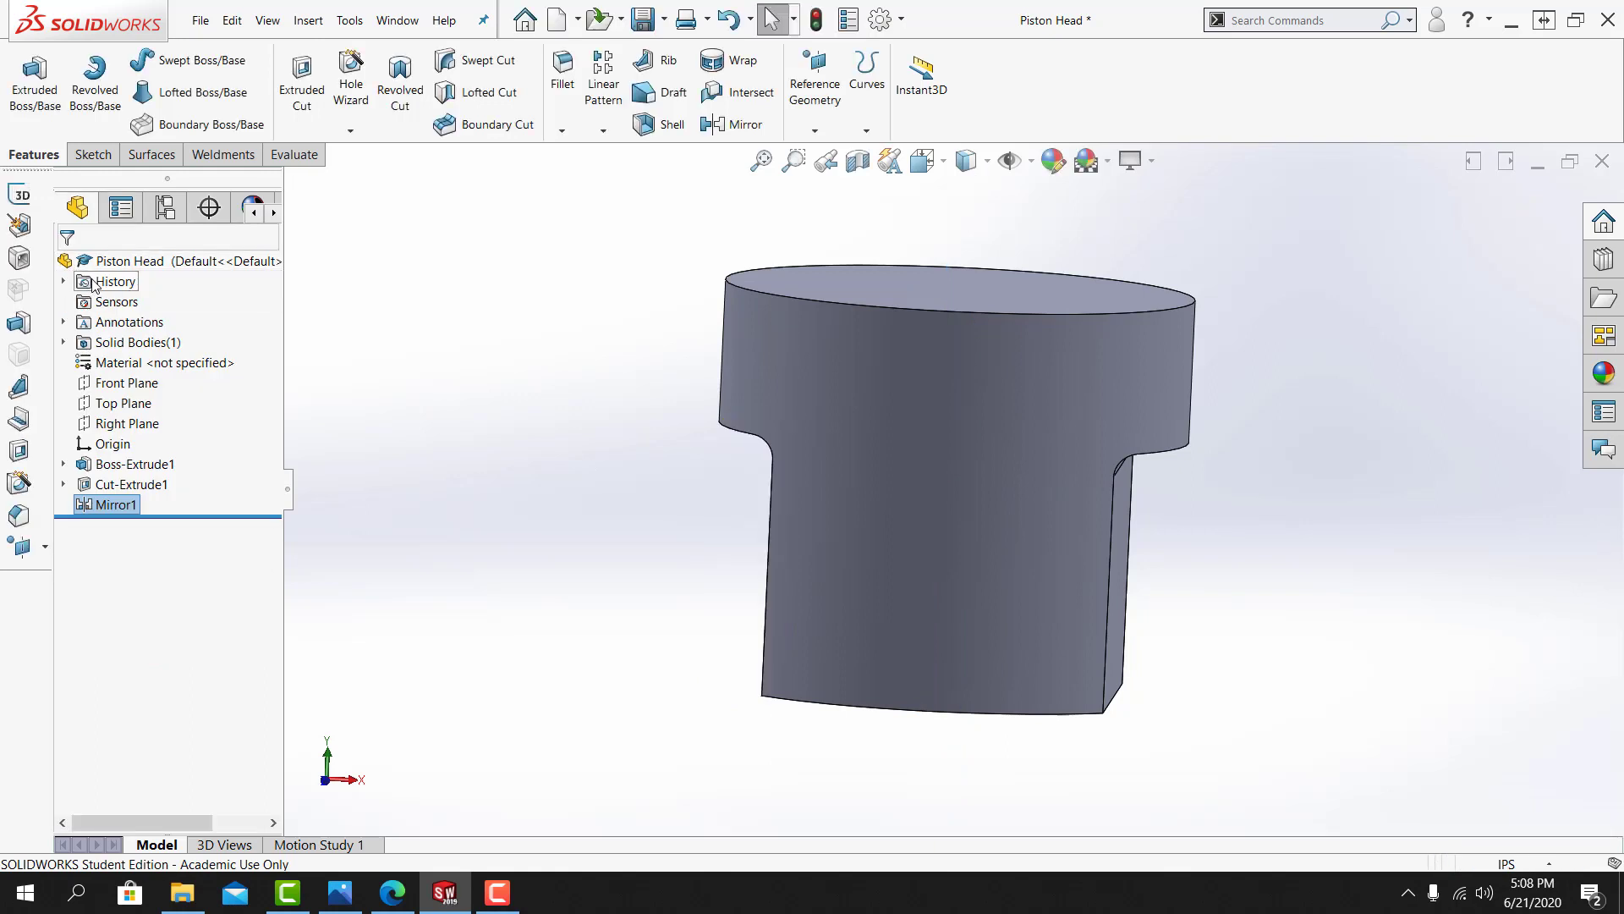
- Save the Piston Head part and bring up the view orientation choices
left_click(200, 20)
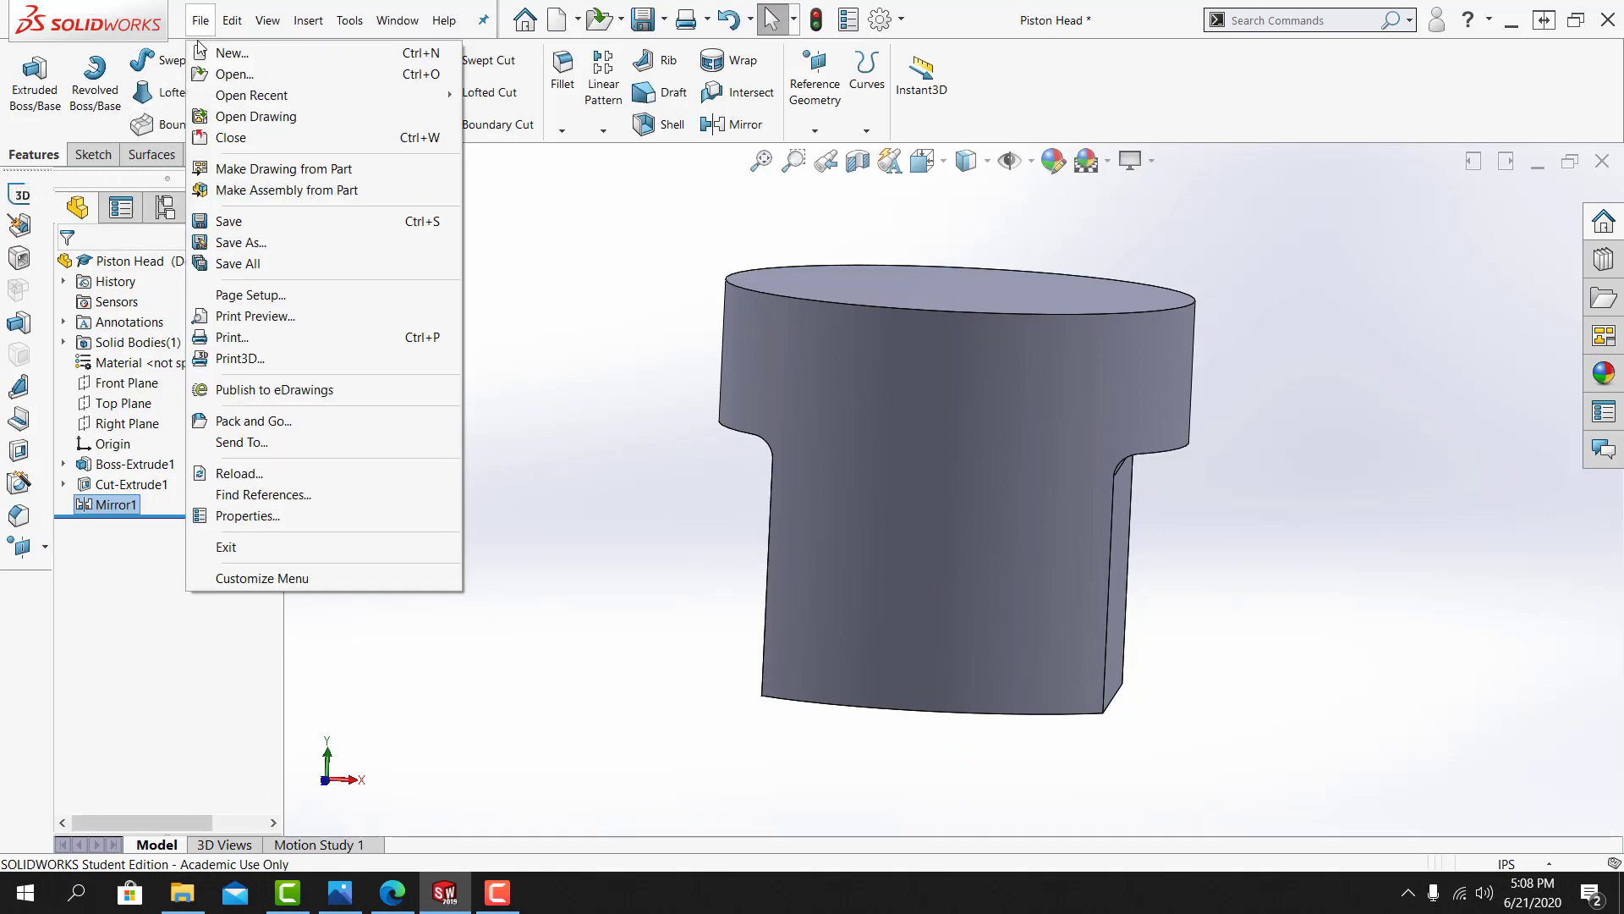
left_click(245, 221)
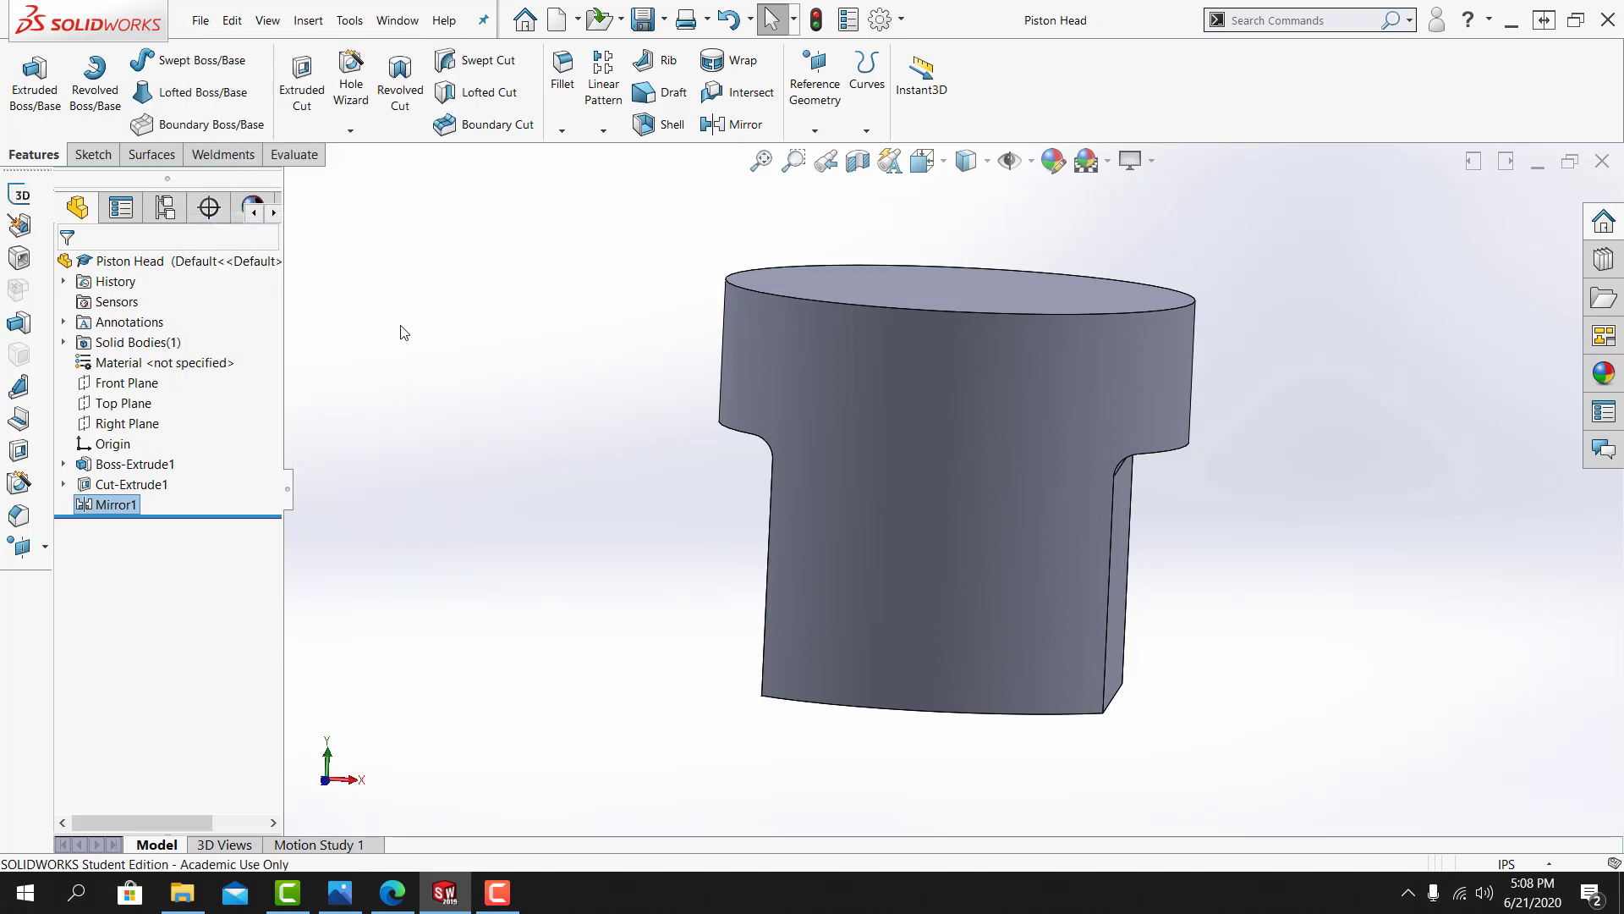
key("space")
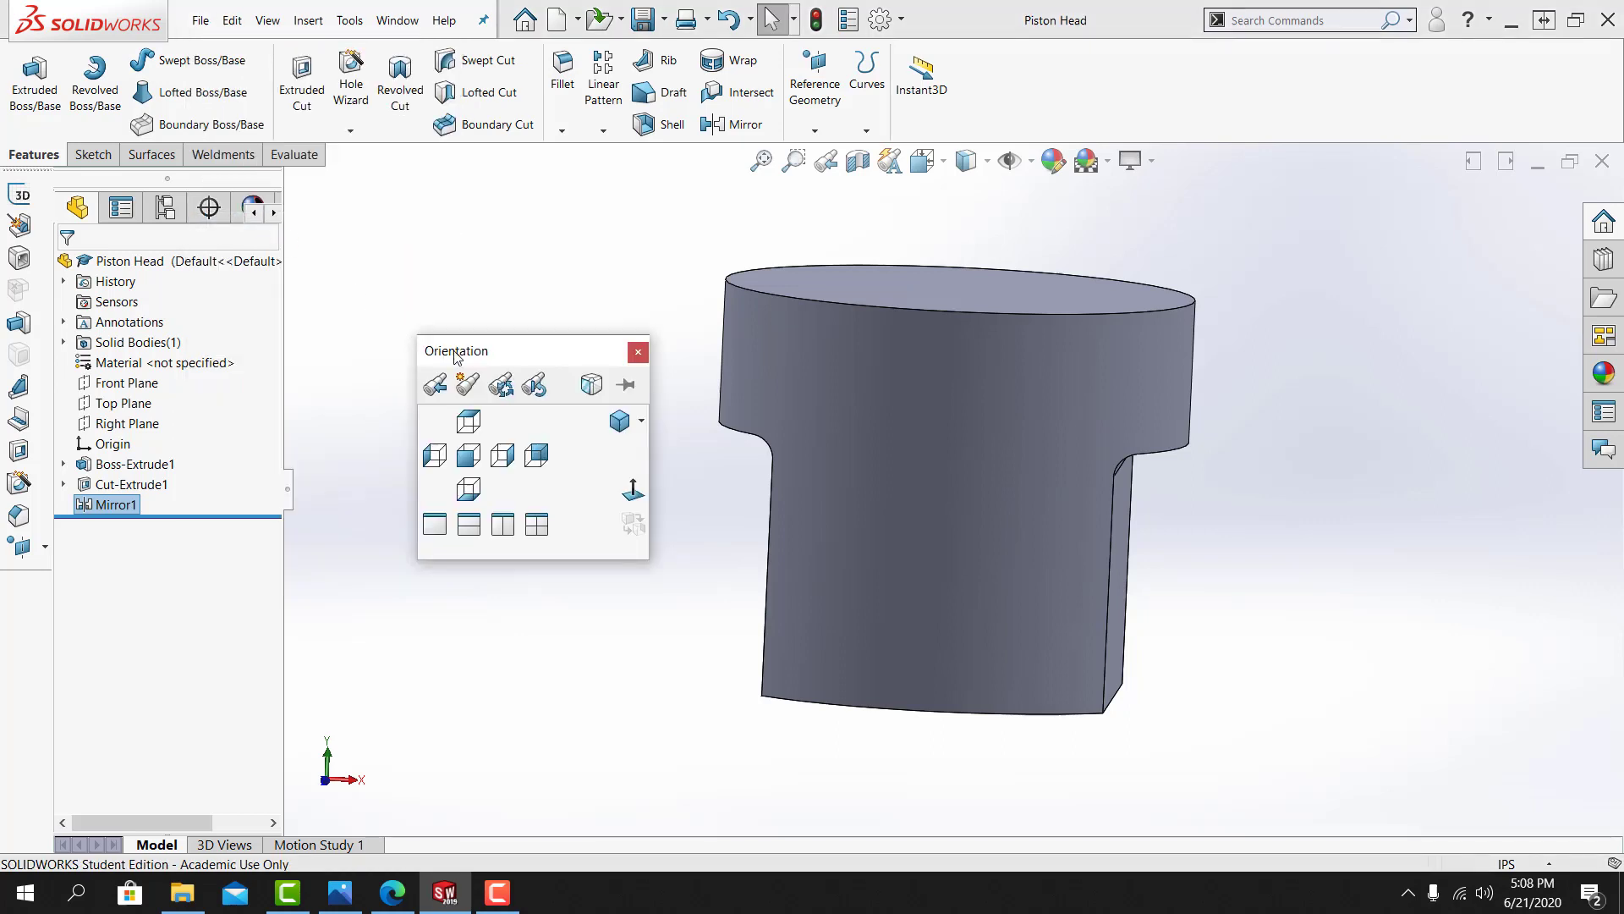